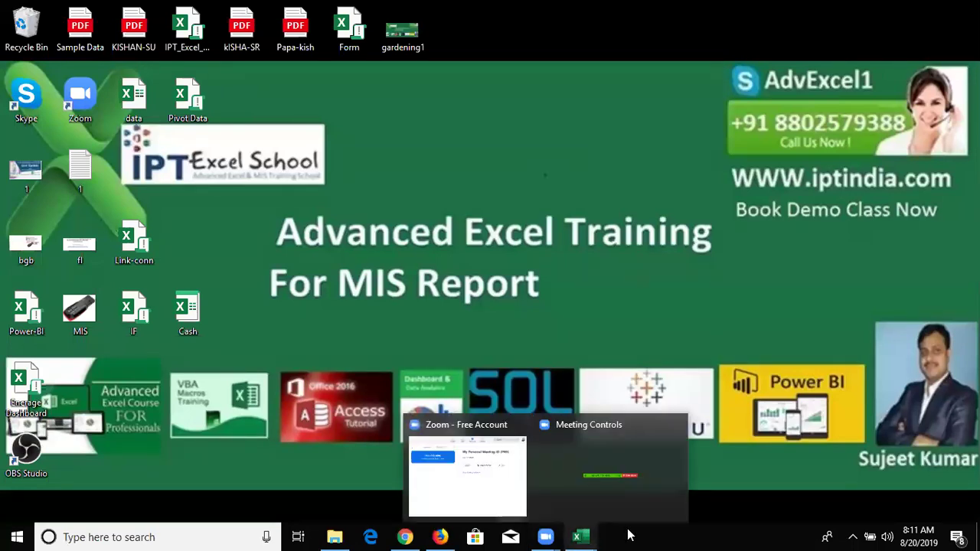
Step: Open the Data workbook on its VLookup sheet and select cell B2 under Full Name
mouse_move(599, 522)
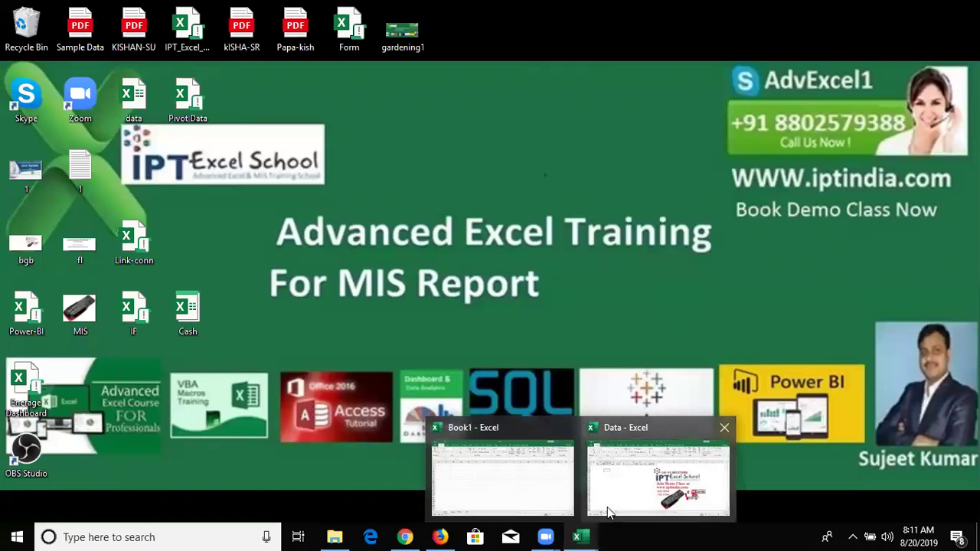
left_click(607, 507)
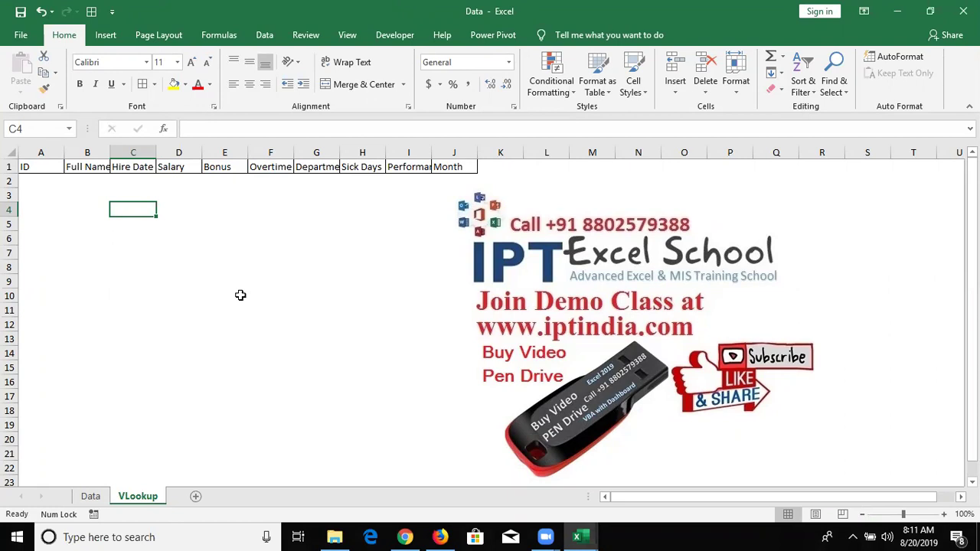
left_click(80, 183)
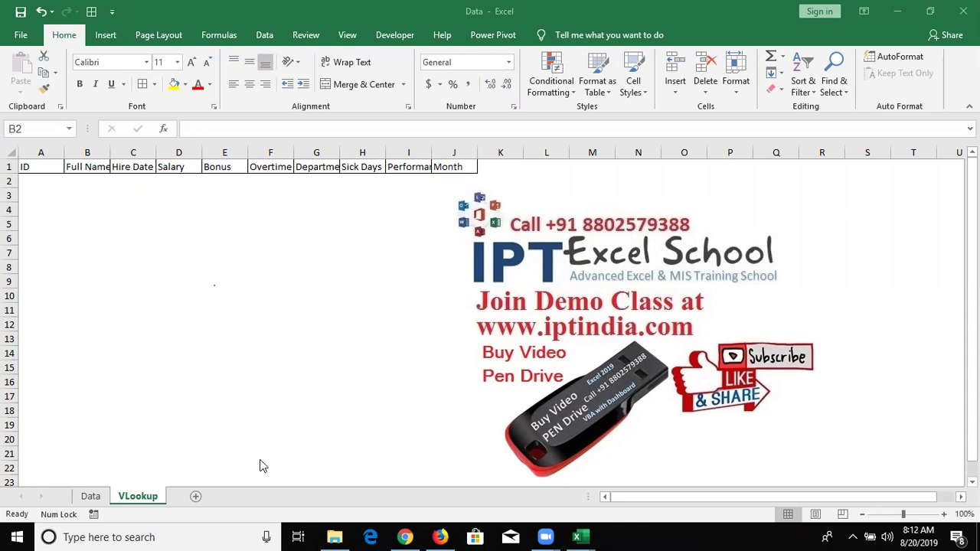
Step: Browse the Data sheet's employee table from A1 down to its last row and back
left_click(105, 496)
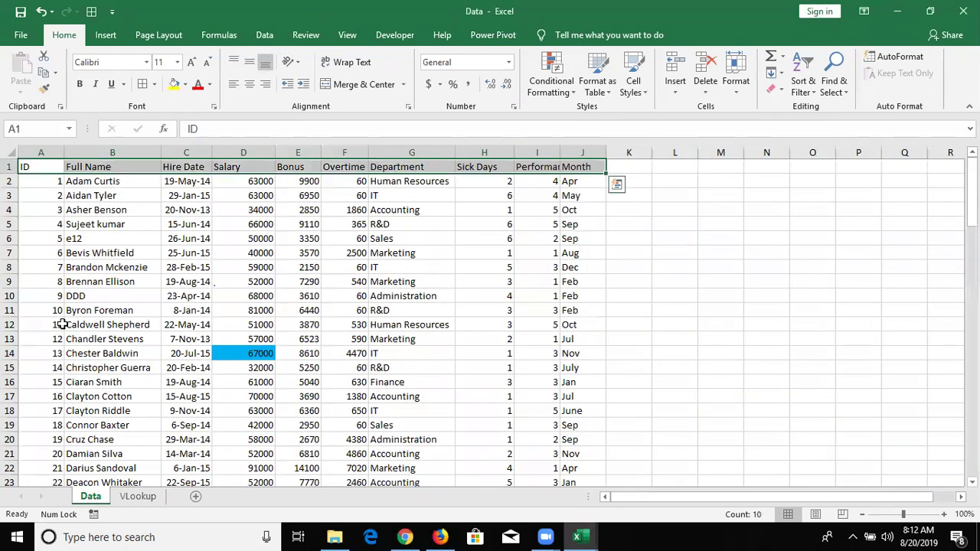
key("ctrl+Home")
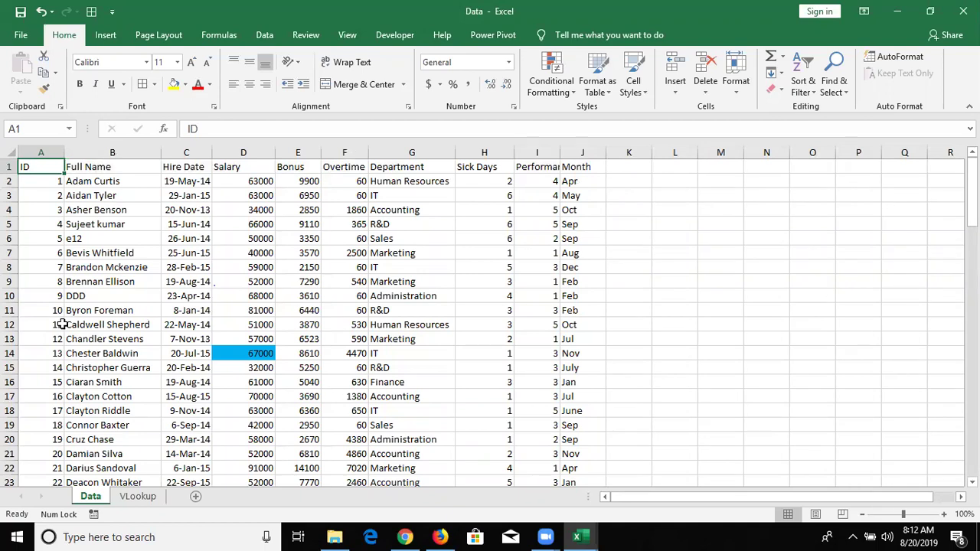
key("Right")
key("Left")
key("ctrl+Down")
key("ctrl+Up")
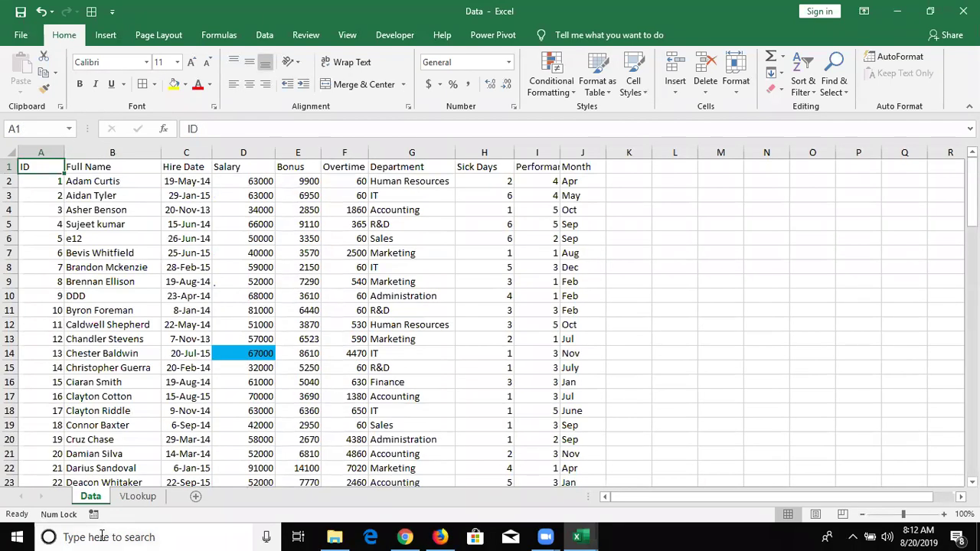
Step: Enter IDs 5, 6, 8, 10, 22, 50, 40 and 61 in A2:A9 of the VLookup sheet
left_click(155, 498)
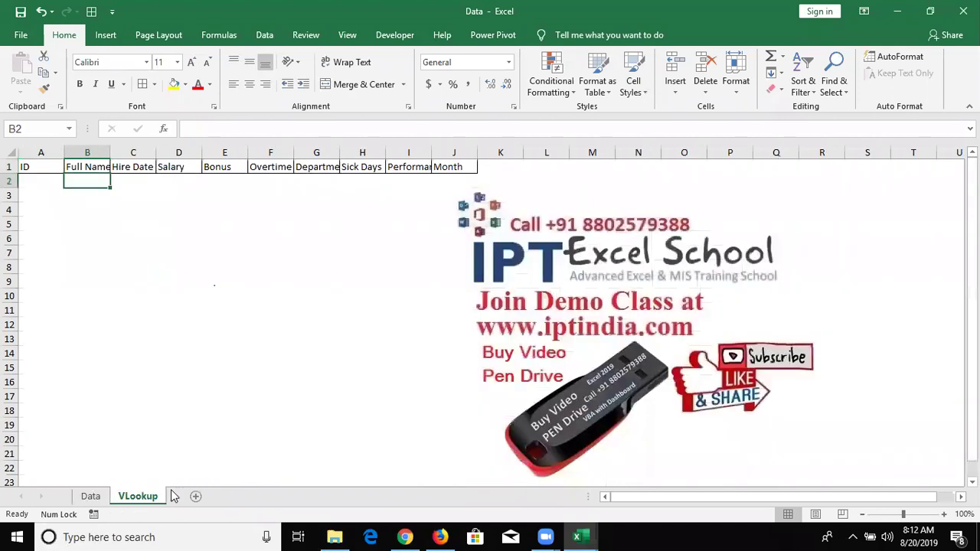
key("Left")
type("5")
key("Return")
type("6")
key("Return")
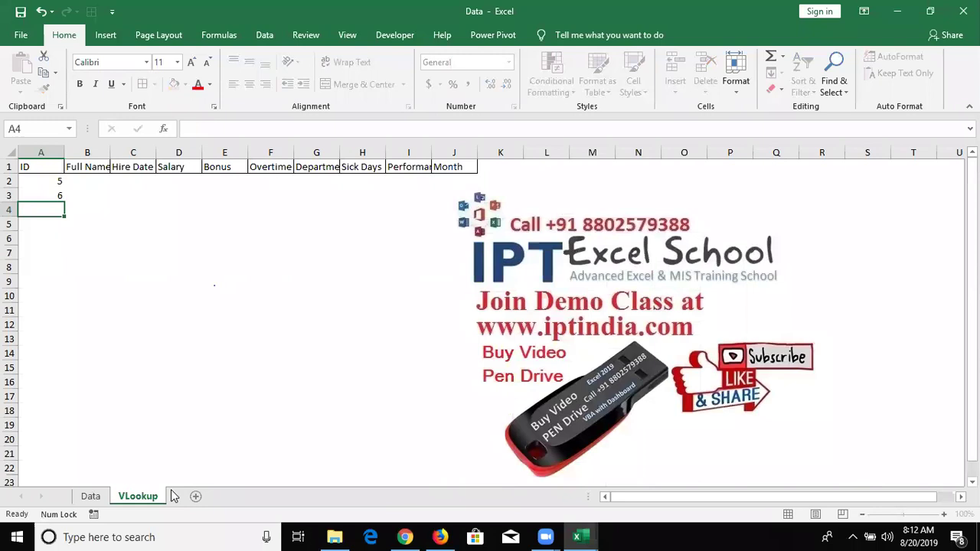
type("8")
key("Return")
type("10")
key("Return")
type("22")
key("Return")
type("50")
key("Return")
type("40")
key("Return")
type("61")
key("Return")
key("Up")
key("Up")
key("Up")
key("Up")
key("Up")
key("Up")
key("Up")
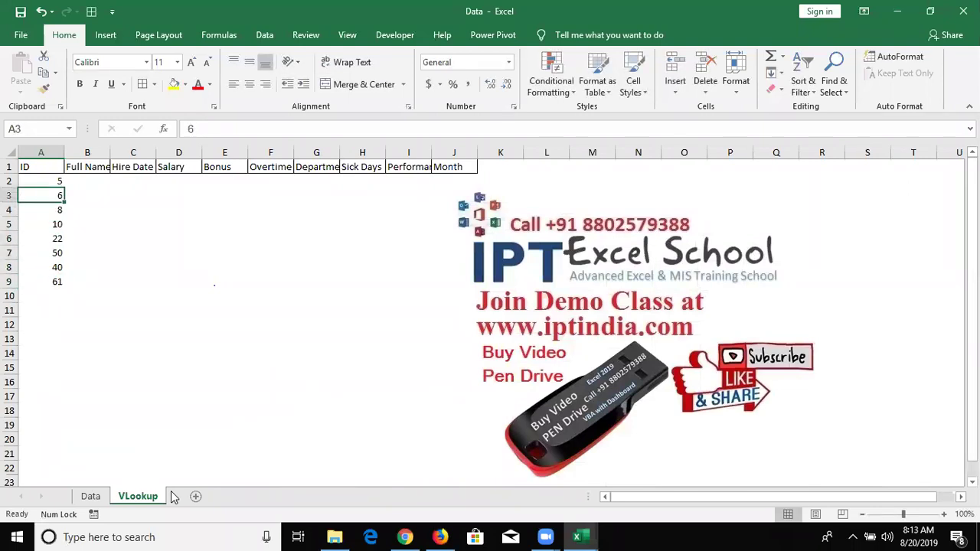
Step: Copy ID 5 and find it in the Data sheet's ID column
key("Up")
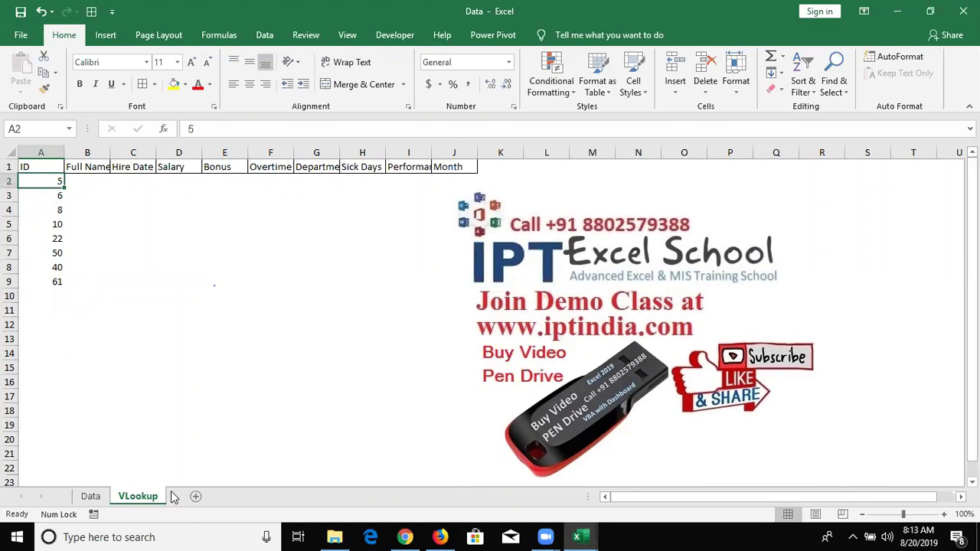
key("ctrl+c")
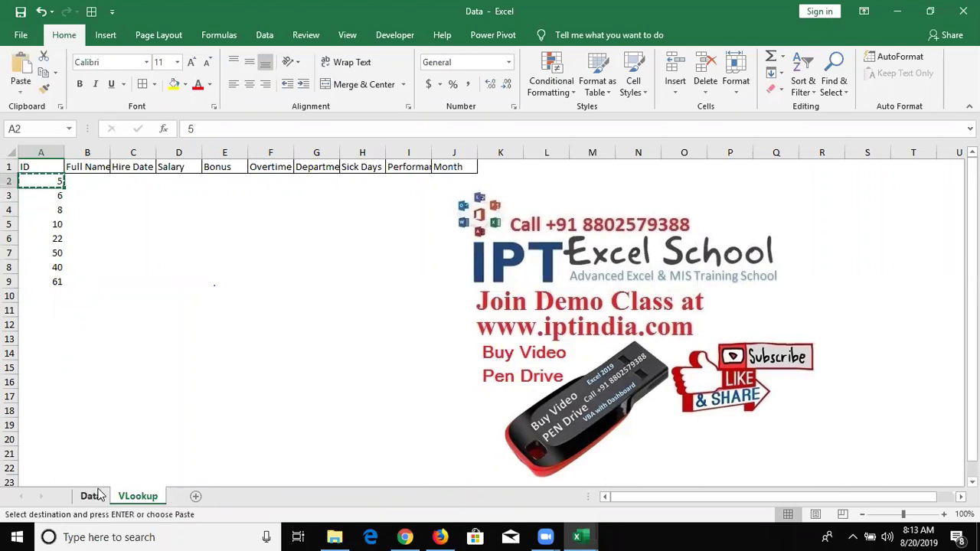
key("ctrl+Page_Up")
key("ctrl+f")
key("ctrl+v")
key("Return")
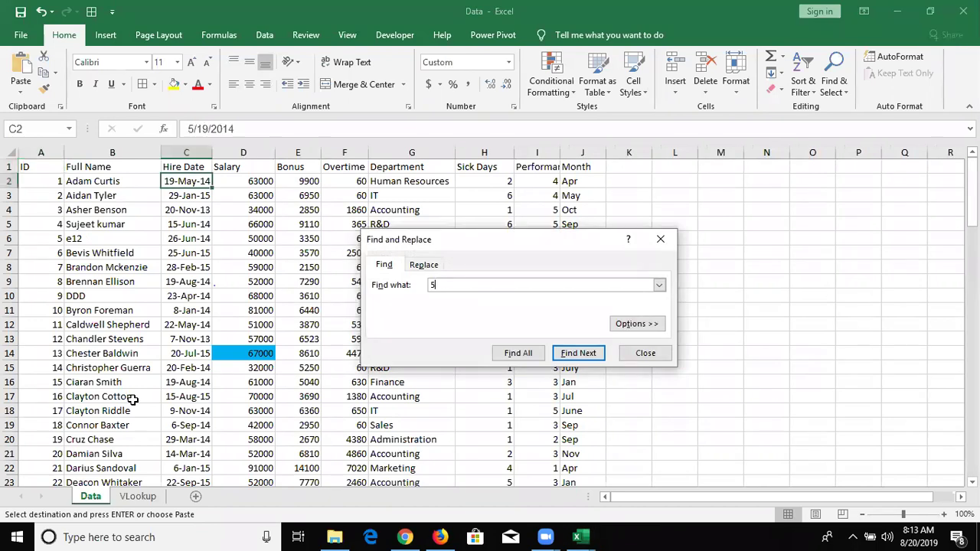
key("Escape")
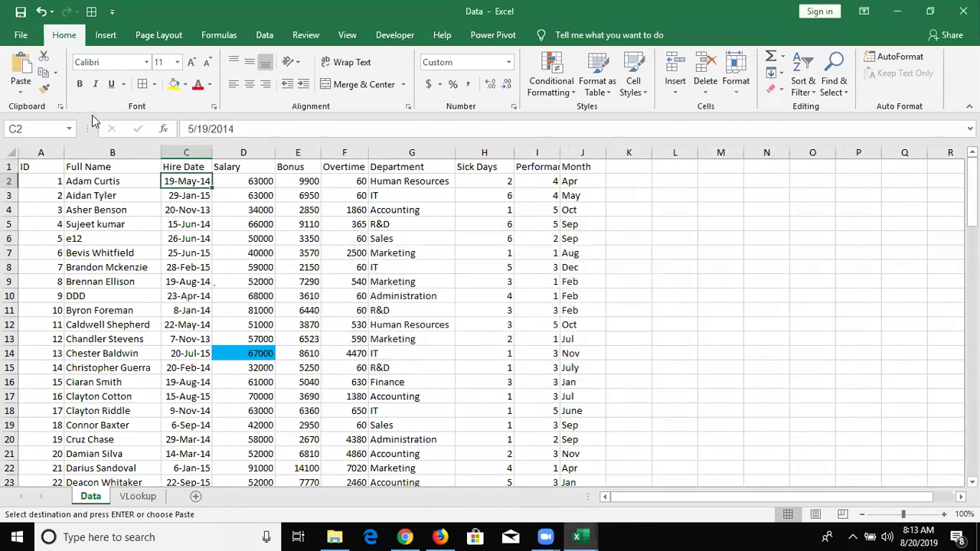
left_click(42, 146)
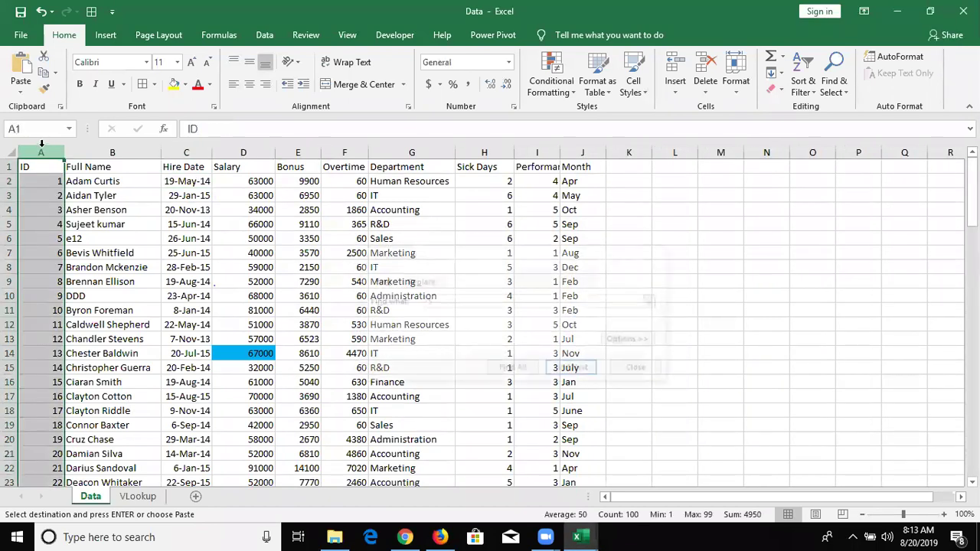
key("ctrl+f")
key("Return")
key("Escape")
Step: Copy ID 5's details through Month into row 2 of the VLookup sheet, starting at B2
key("Right")
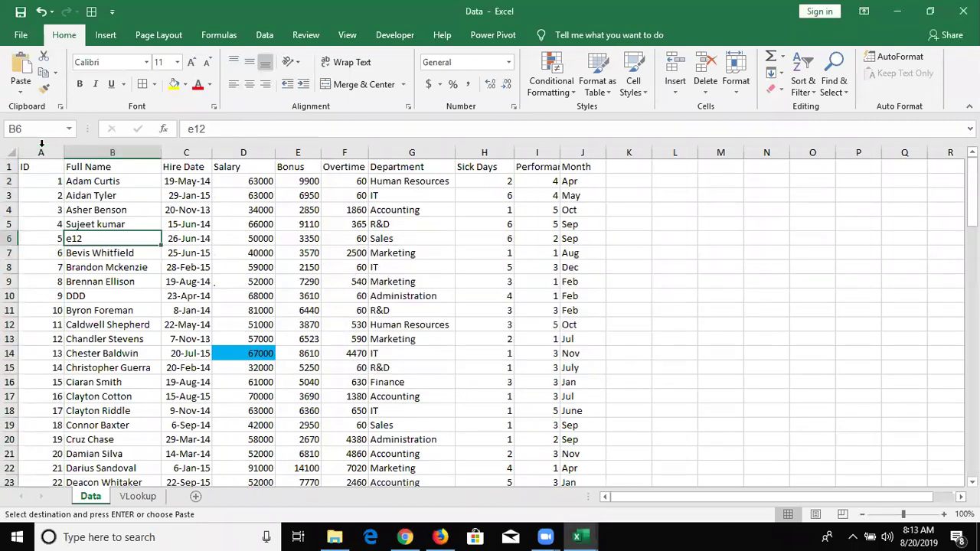
key("ctrl+shift+Right")
key("ctrl+c")
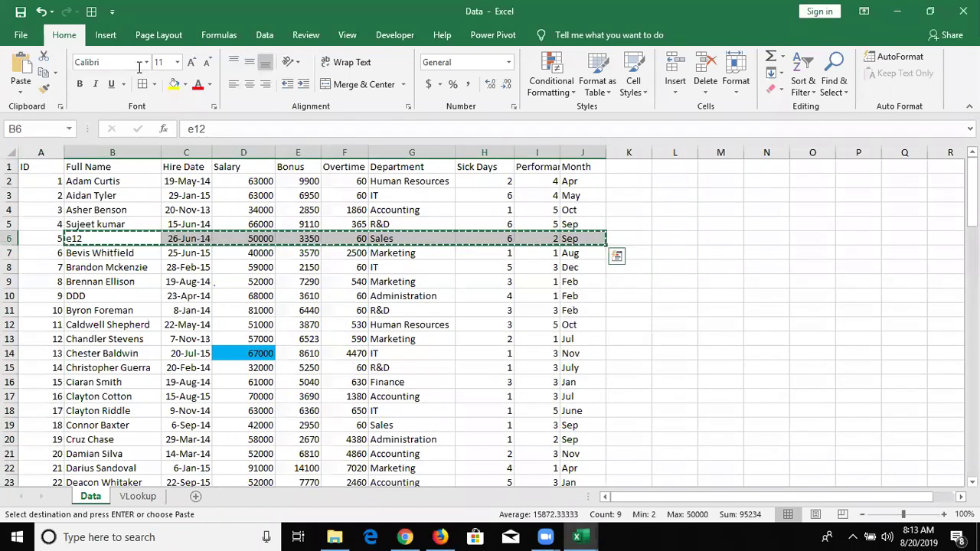
left_click(138, 496)
left_click(78, 180)
key("ctrl+v")
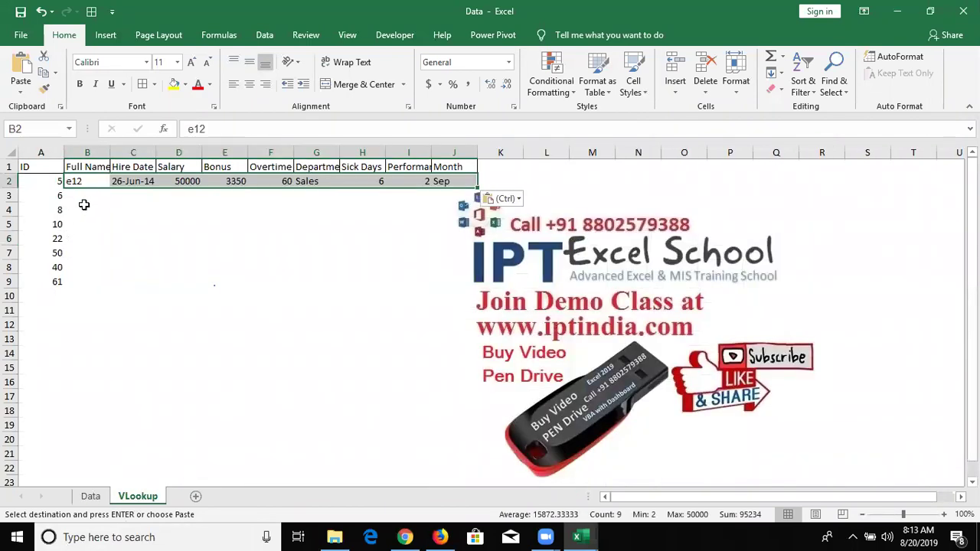
Step: Replace ID 5's e12 placeholder on the Data sheet, then clear the trial row on VLookup
left_click(91, 496)
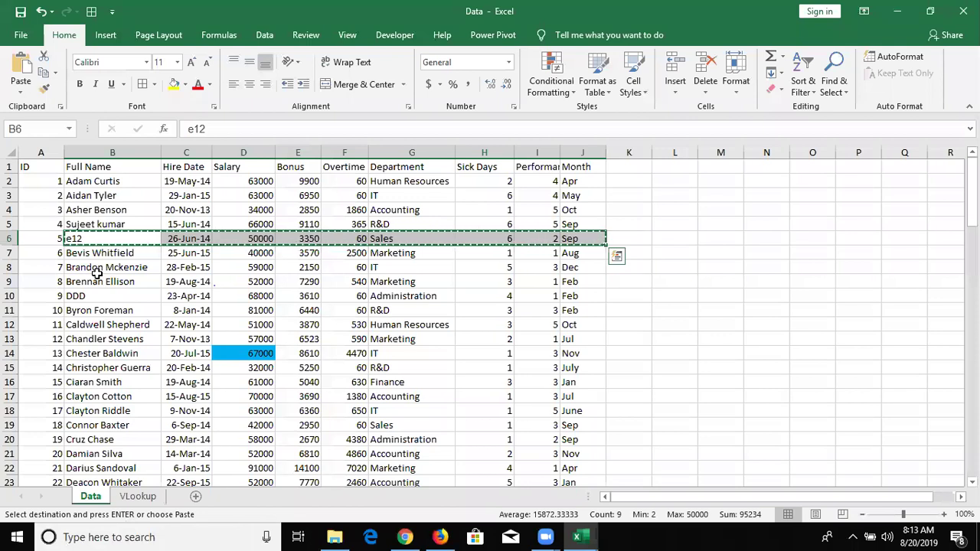
key("Return")
key("Return")
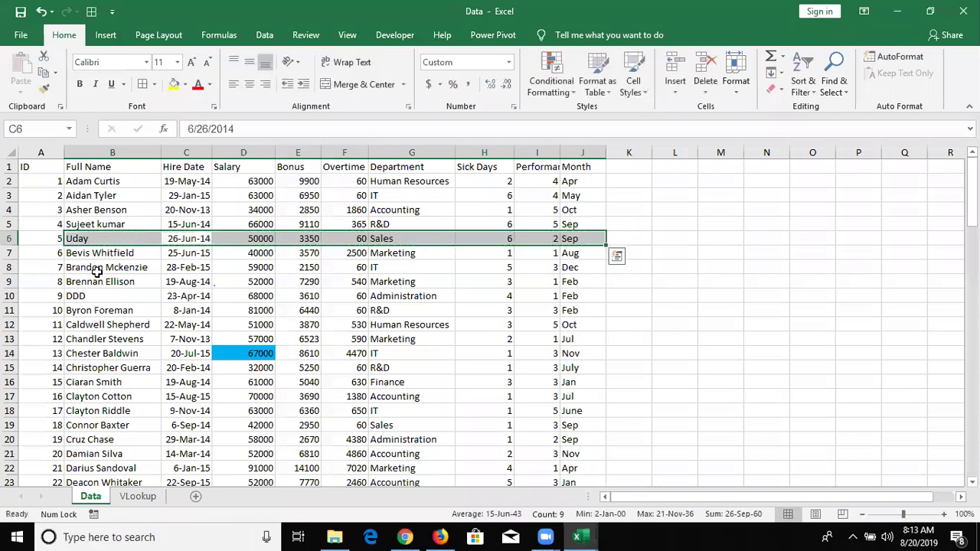
key("ctrl+Page_Down")
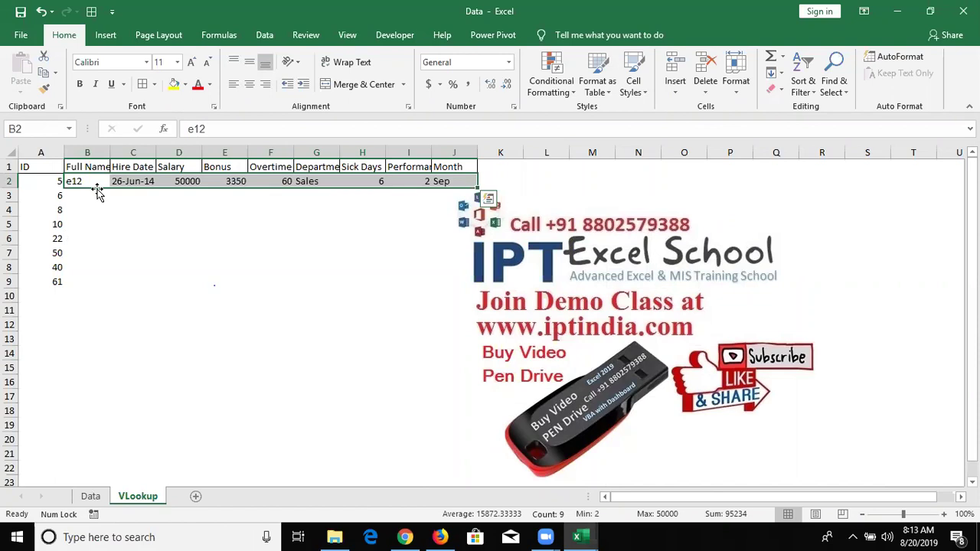
key("Delete")
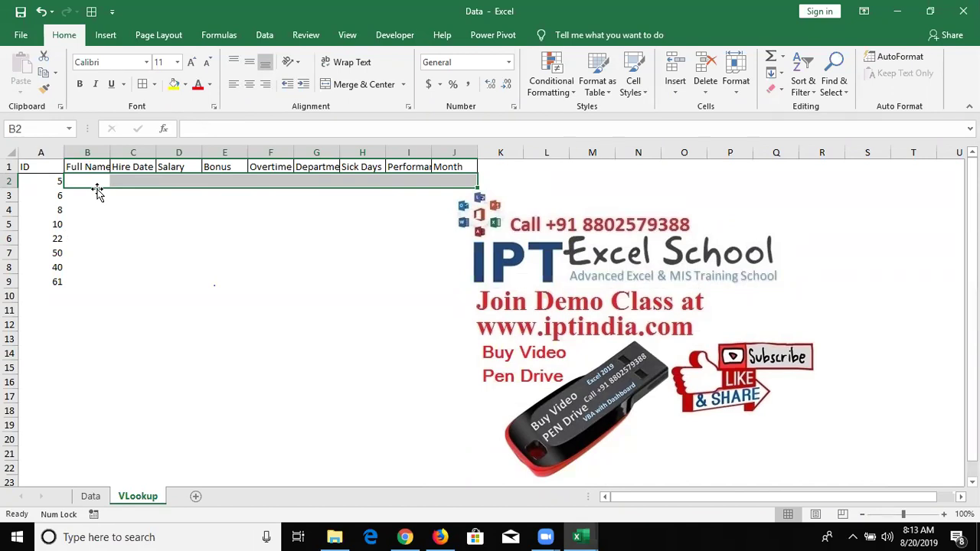
key("ctrl+z")
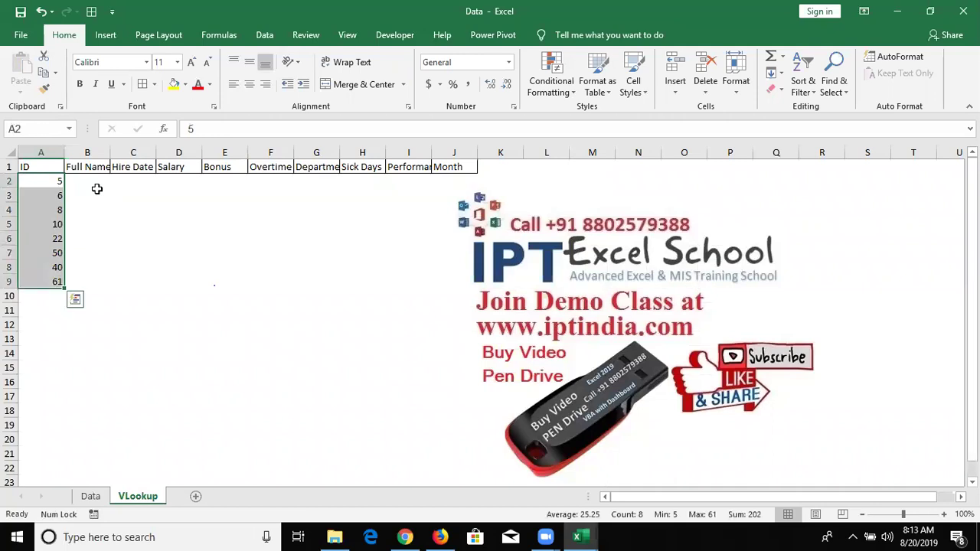
left_click(98, 190)
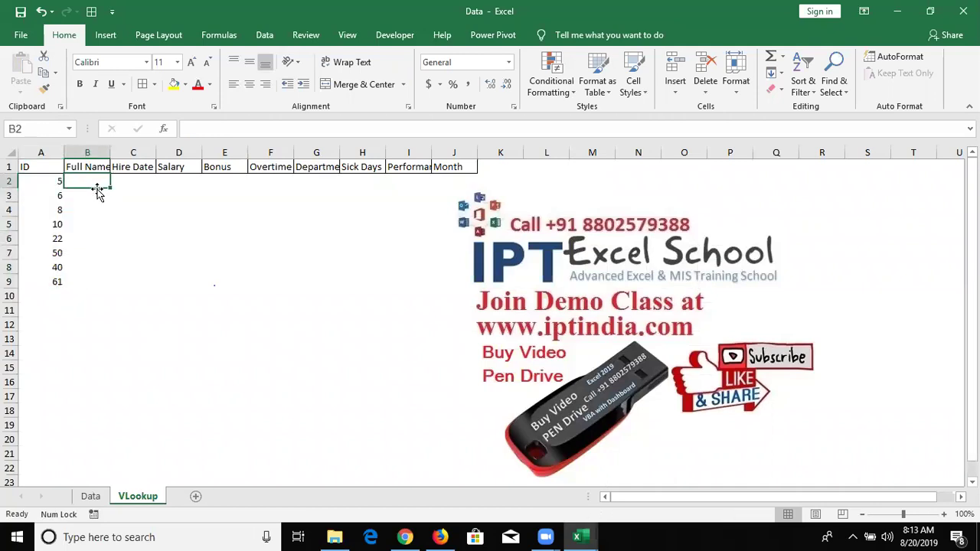
Step: Auto-fit the VLookup sheet's columns, then give them all the same width
key("Left")
key("Up")
key("Right")
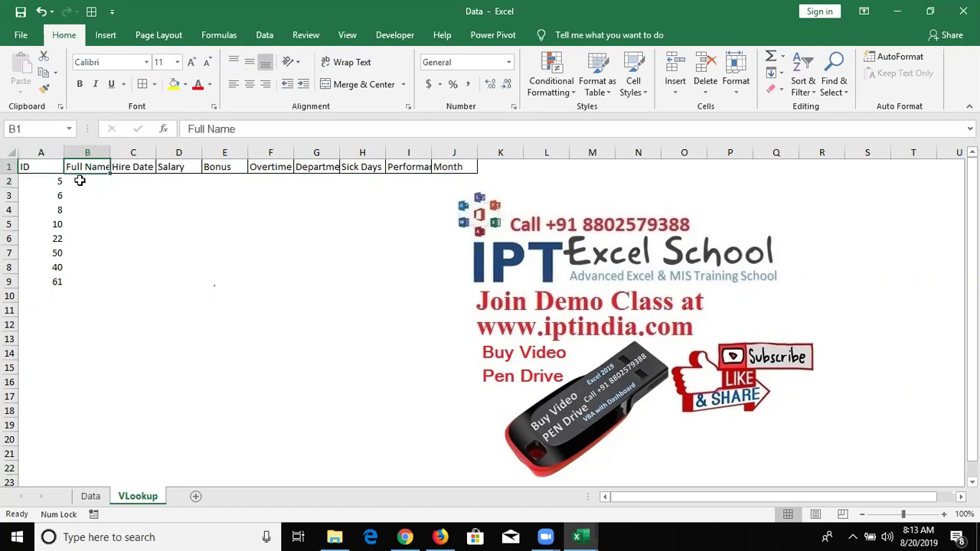
left_click(11, 153)
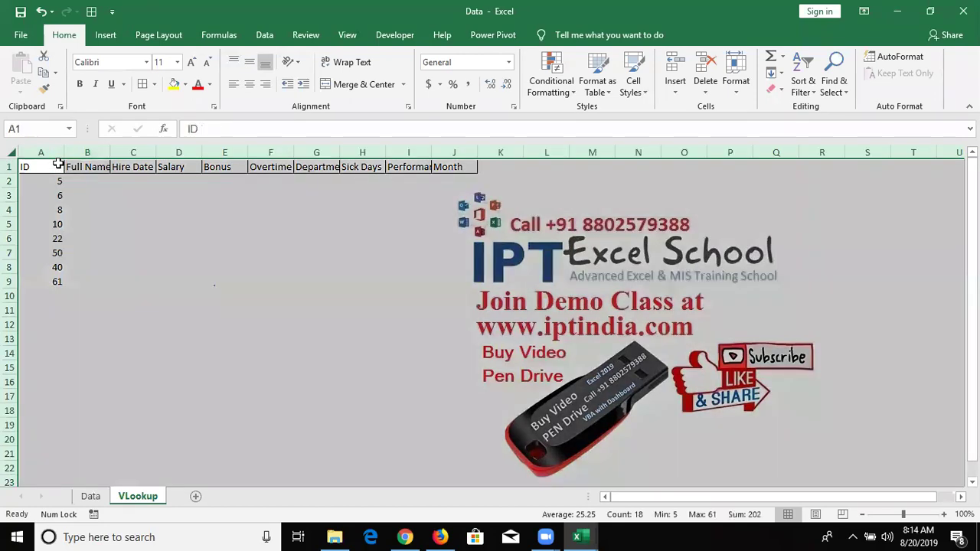
double_click(110, 153)
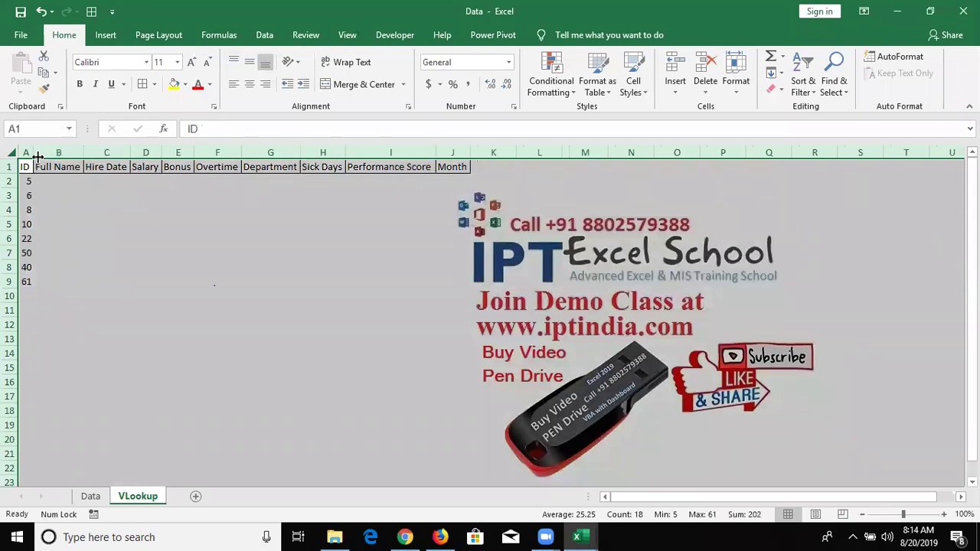
left_click_drag(33, 152, 54, 153)
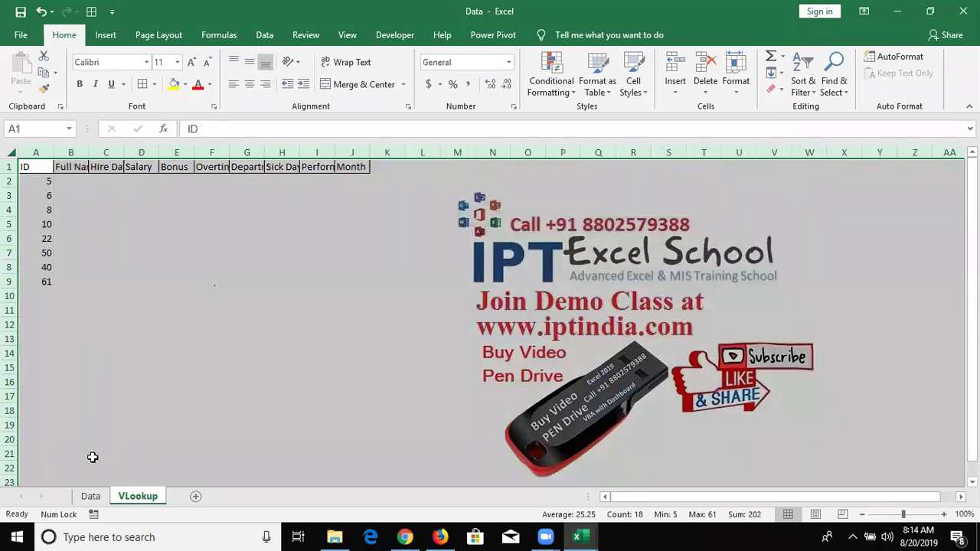
Step: Cancel the unfinished formula in B2 and return to the Data sheet's employee table
left_click(89, 495)
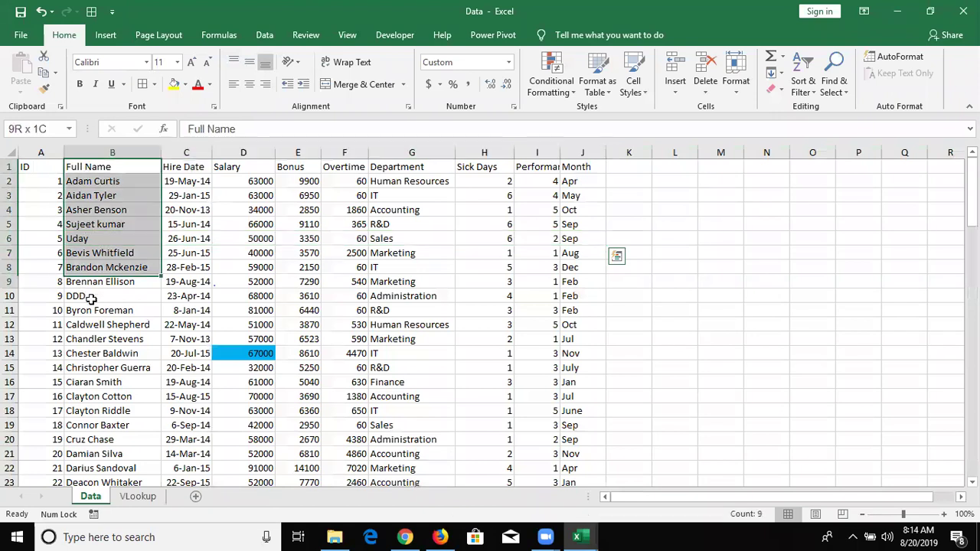
left_click_drag(86, 167, 99, 310)
key("ctrl+Page_Down")
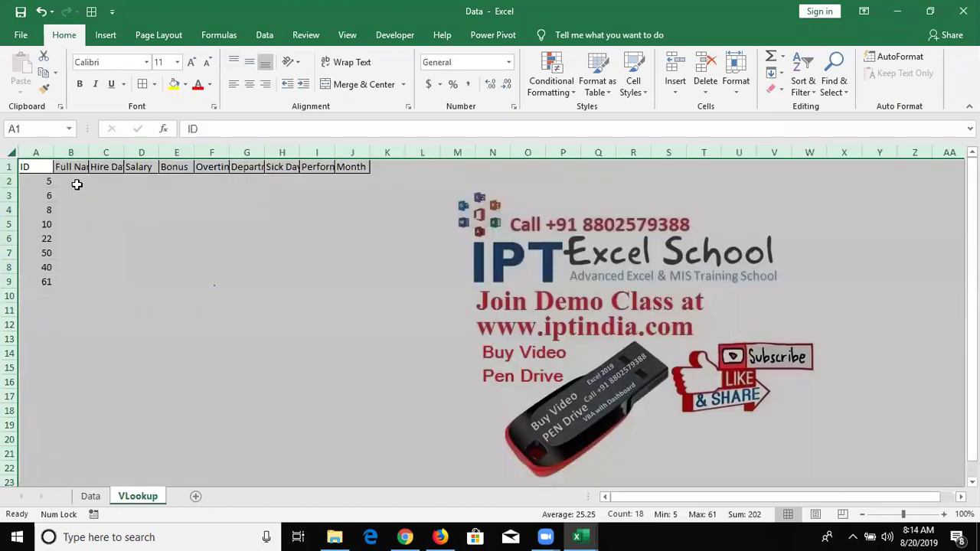
left_click(76, 182)
type("=")
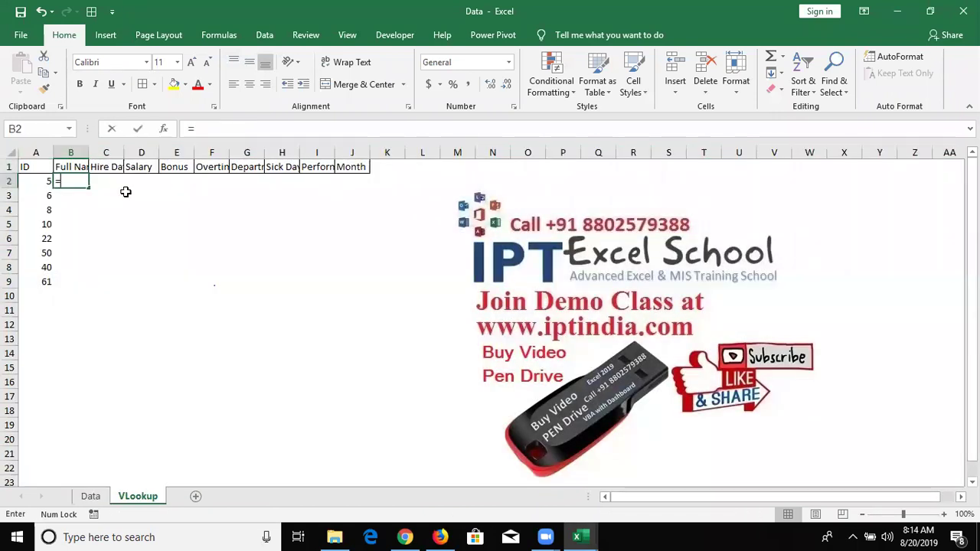
key("Escape")
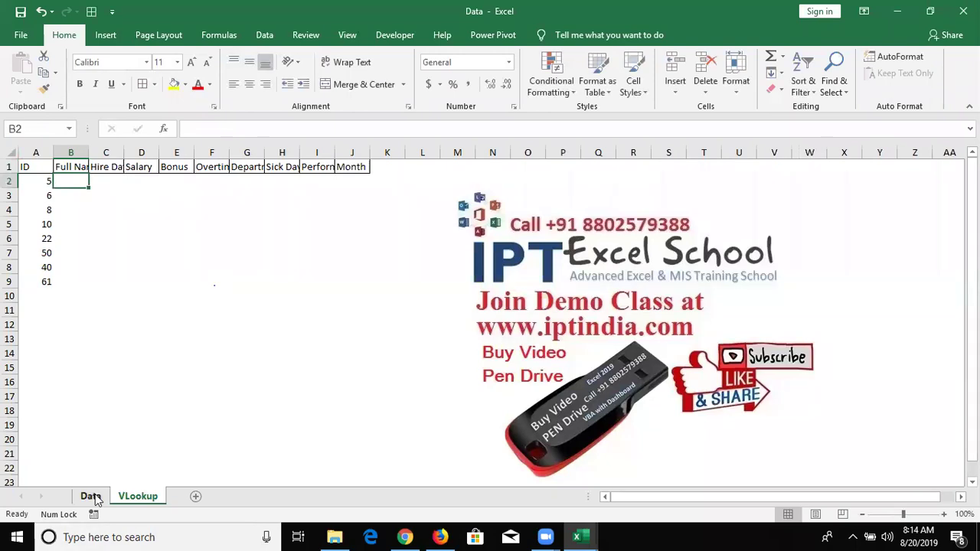
key("ctrl+Page_Up")
left_click(25, 147)
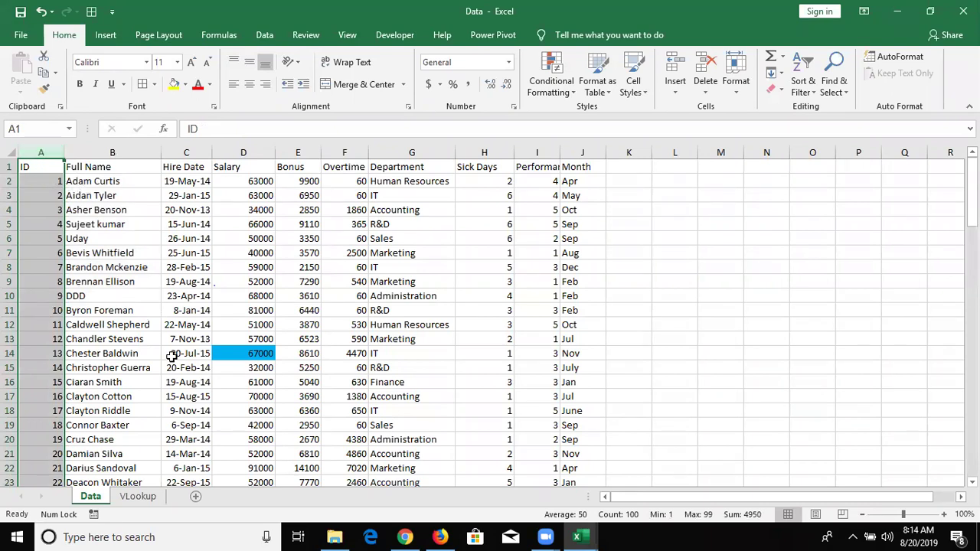
Step: Enter =VLOOKUP(A2,Data!A:J,2,FALSE) in B2 so it returns Uday for ID 5
left_click(140, 496)
type("=vl")
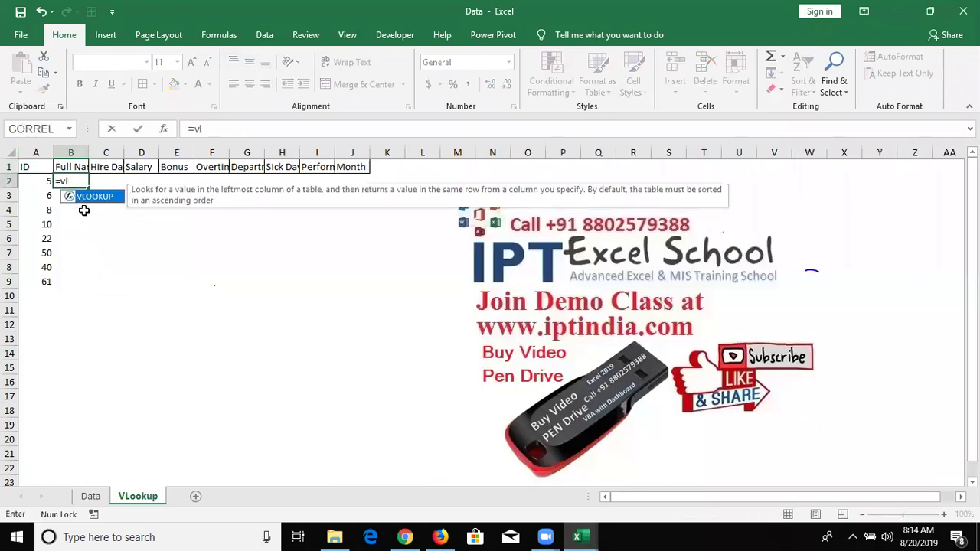
key("Tab")
left_click(27, 182)
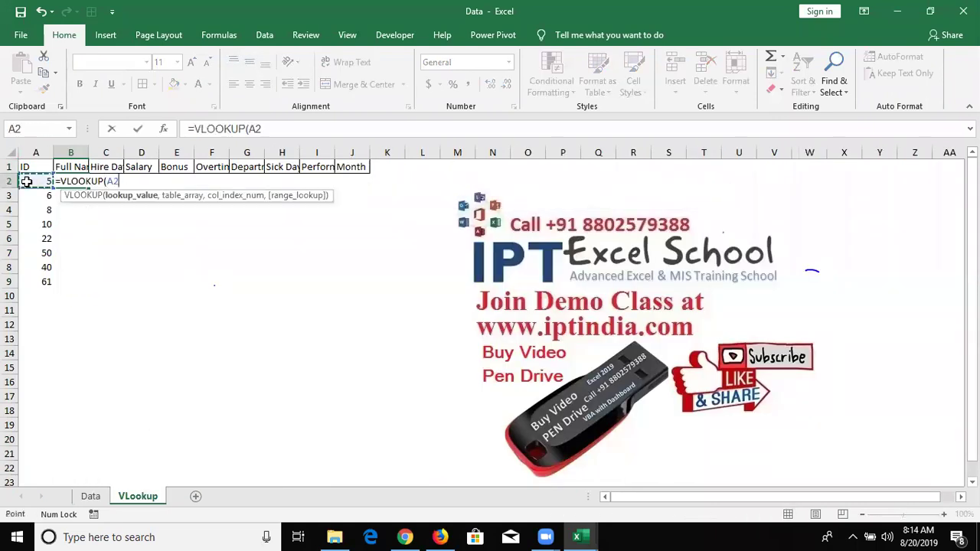
type(",")
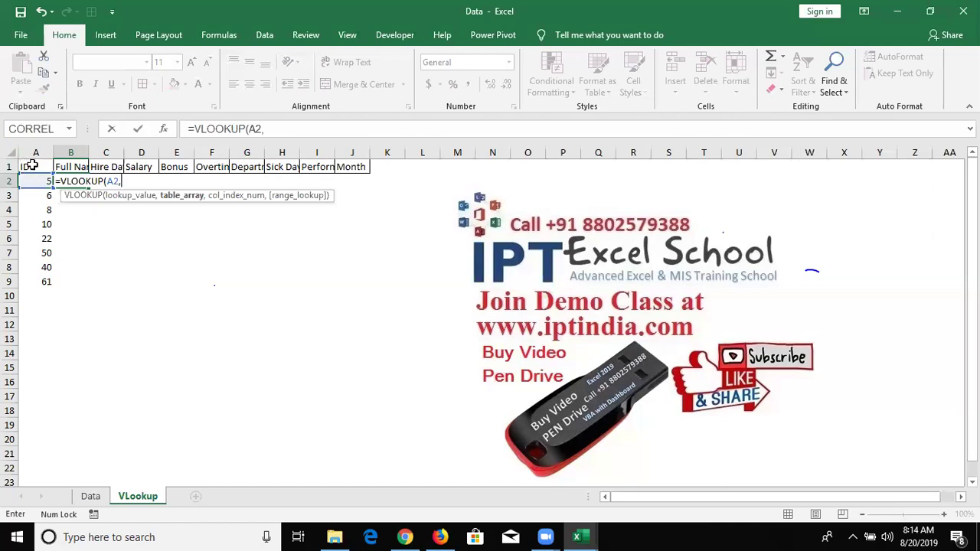
left_click(92, 496)
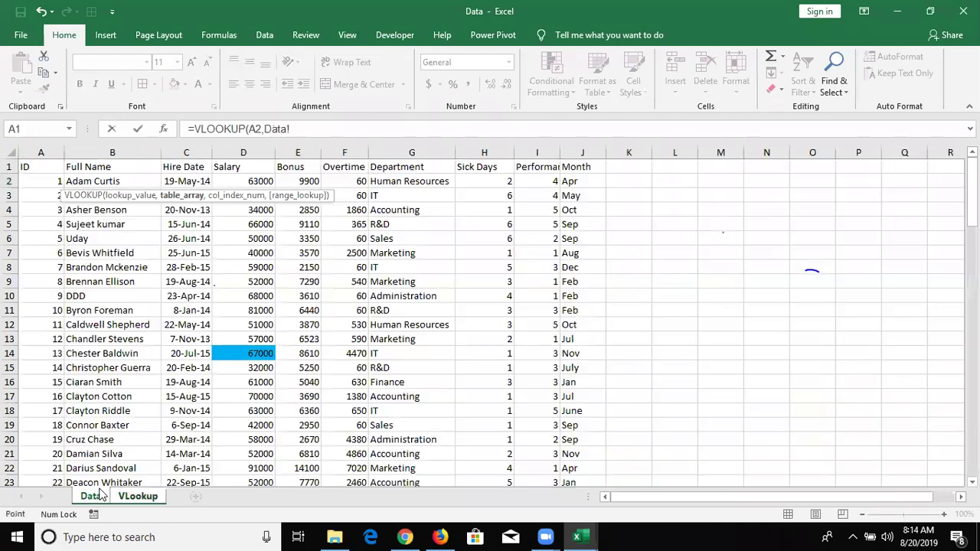
left_click_drag(41, 147, 574, 151)
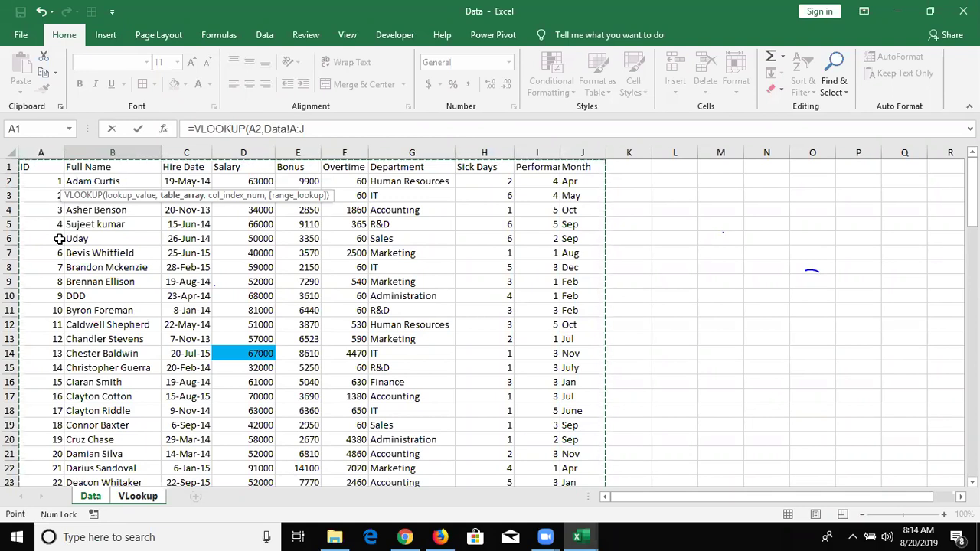
type(",")
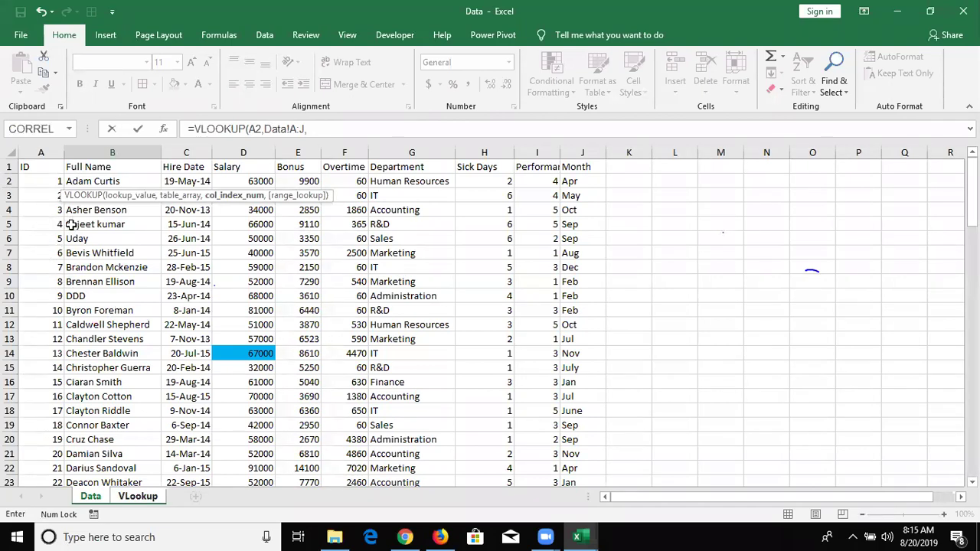
type(",")
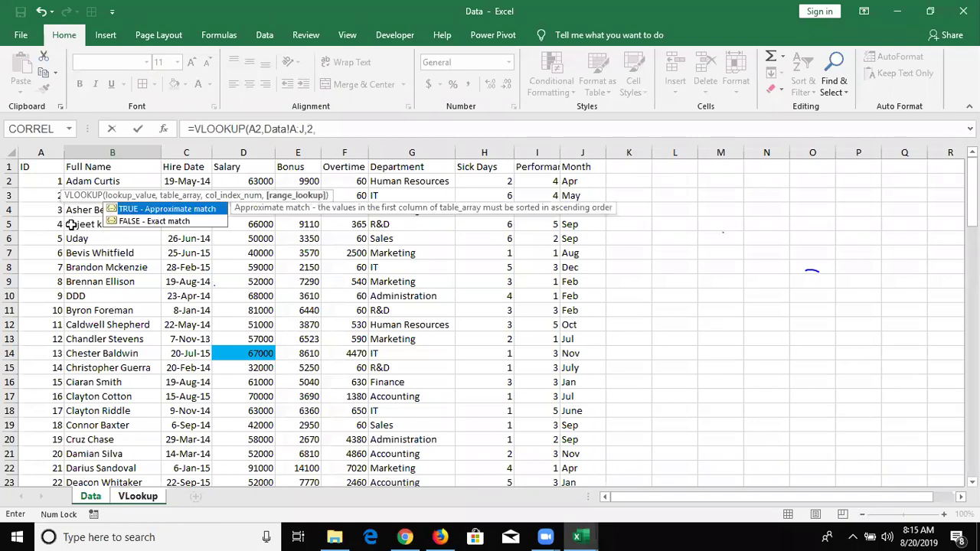
key("Down")
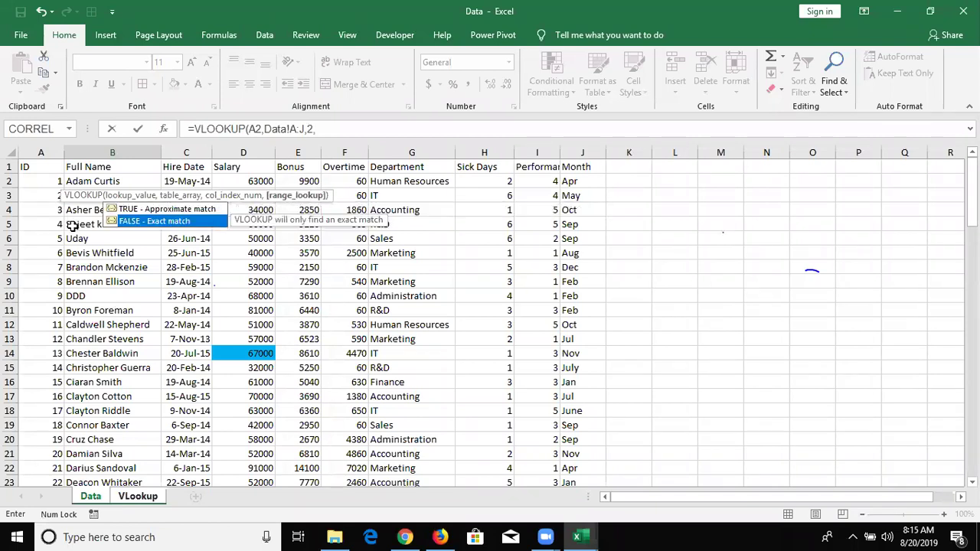
key("Tab")
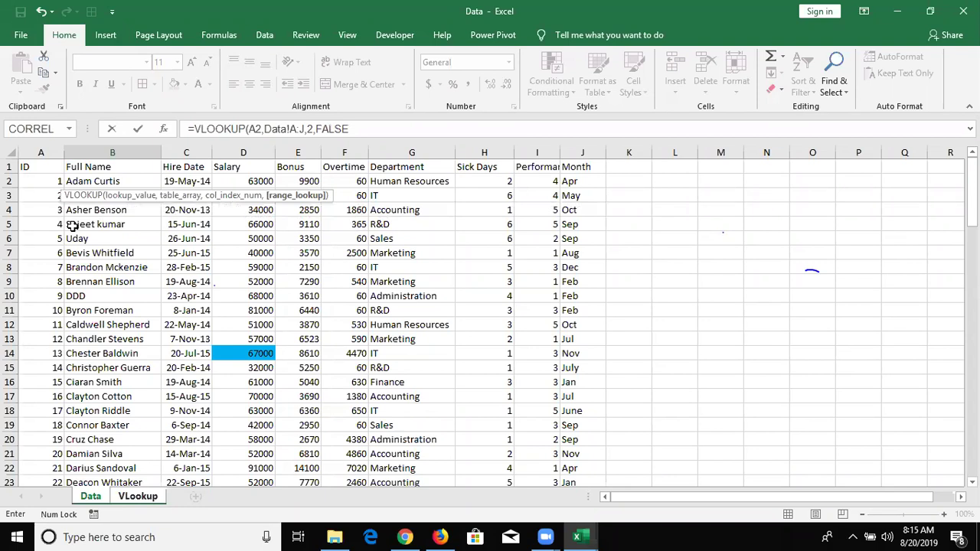
type(")")
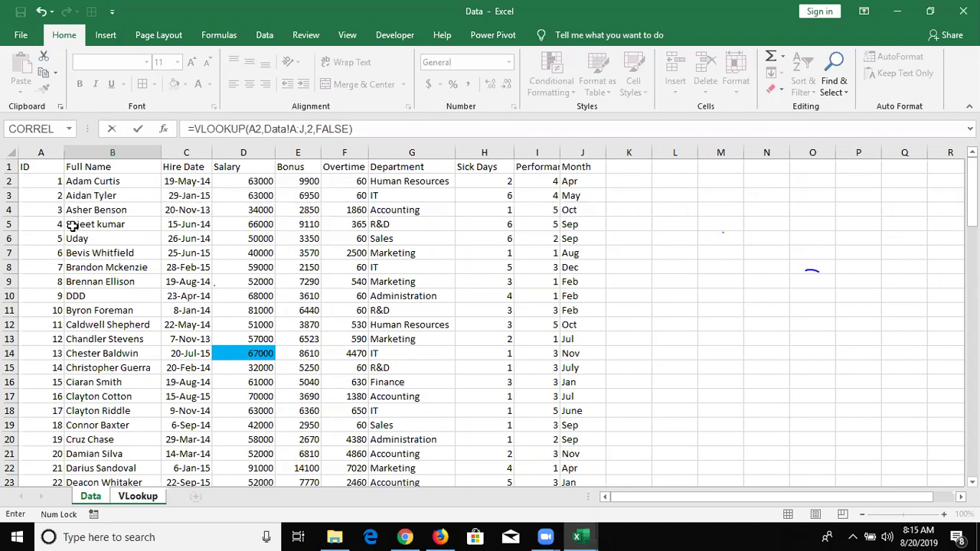
key("ctrl+Return")
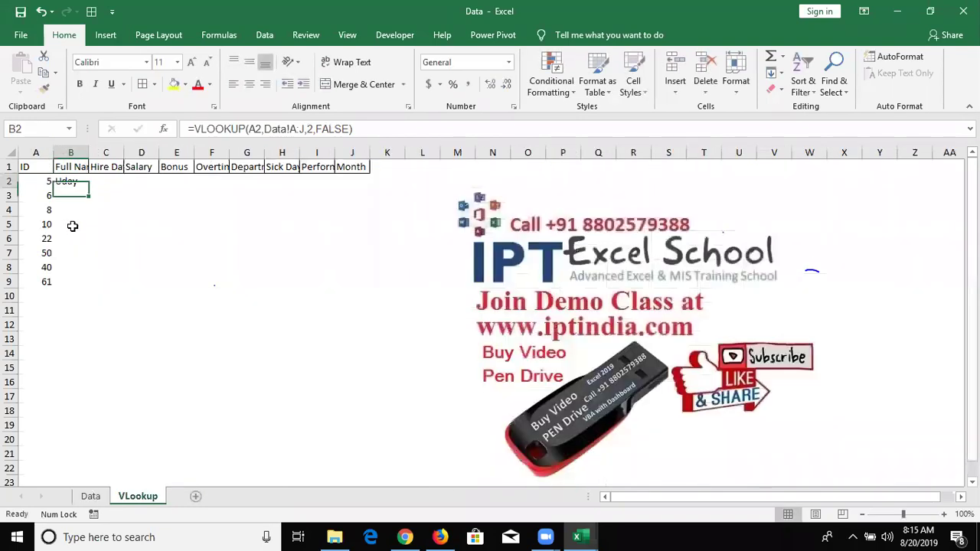
Step: Auto-fit columns B through H so their full header text shows
double_click(88, 150)
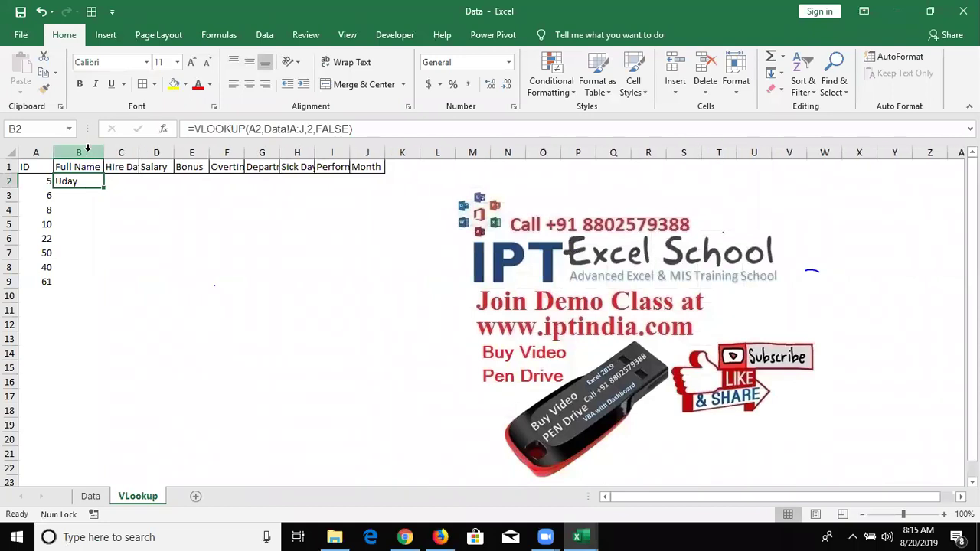
left_click_drag(79, 152, 383, 143)
double_click(385, 153)
left_click(197, 195)
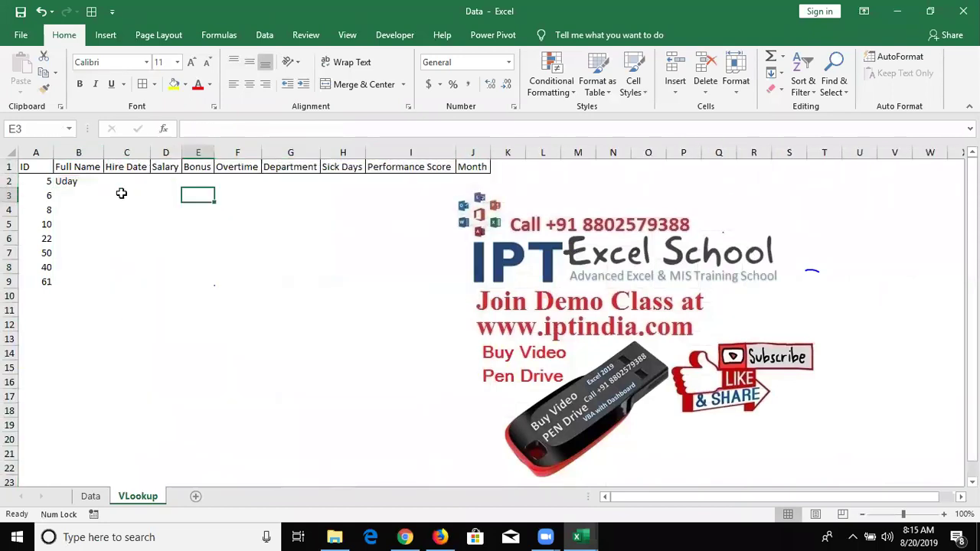
Step: Enter =VLOOKUP(A2,Data!A:J,3,0) in C2 to show hire date 26-Jun-14
left_click(115, 182)
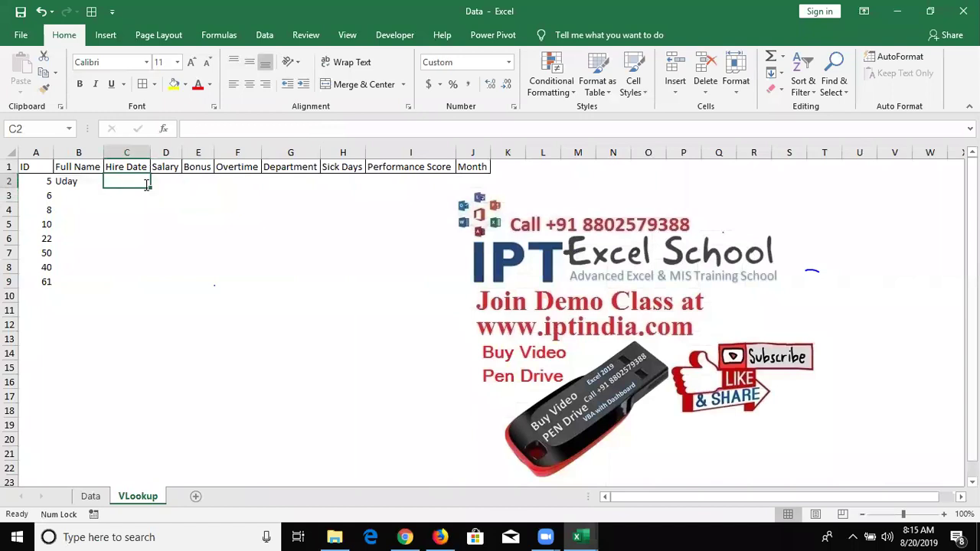
type("=vl")
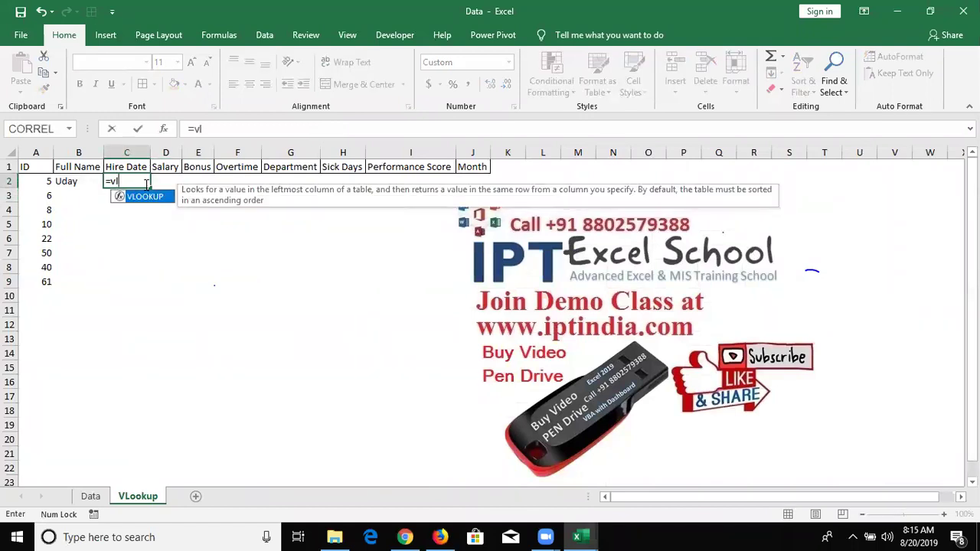
key("Tab")
left_click(49, 181)
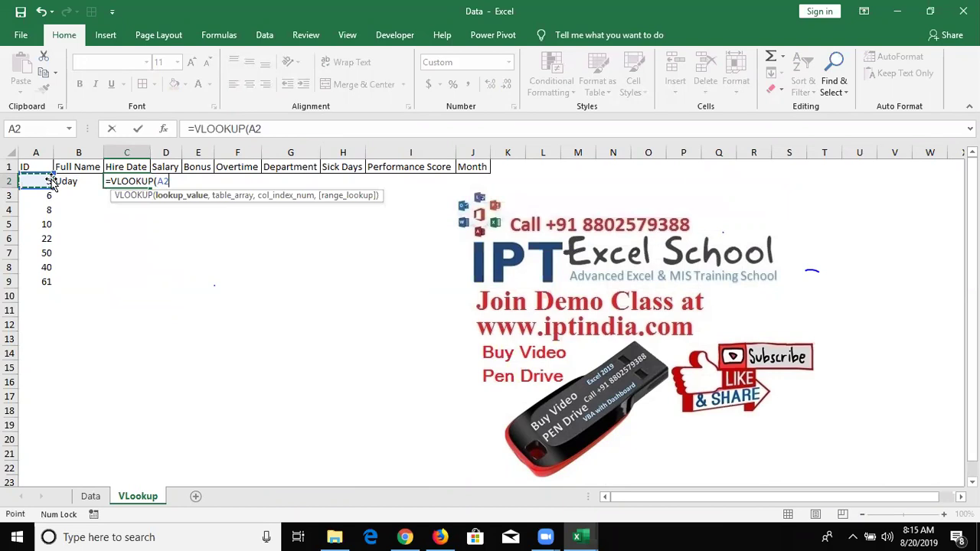
type(",")
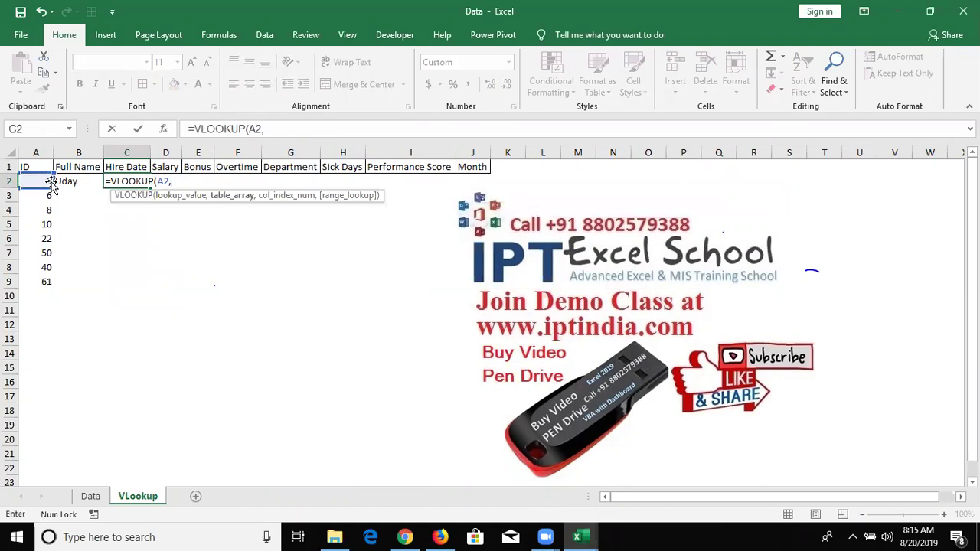
left_click(90, 496)
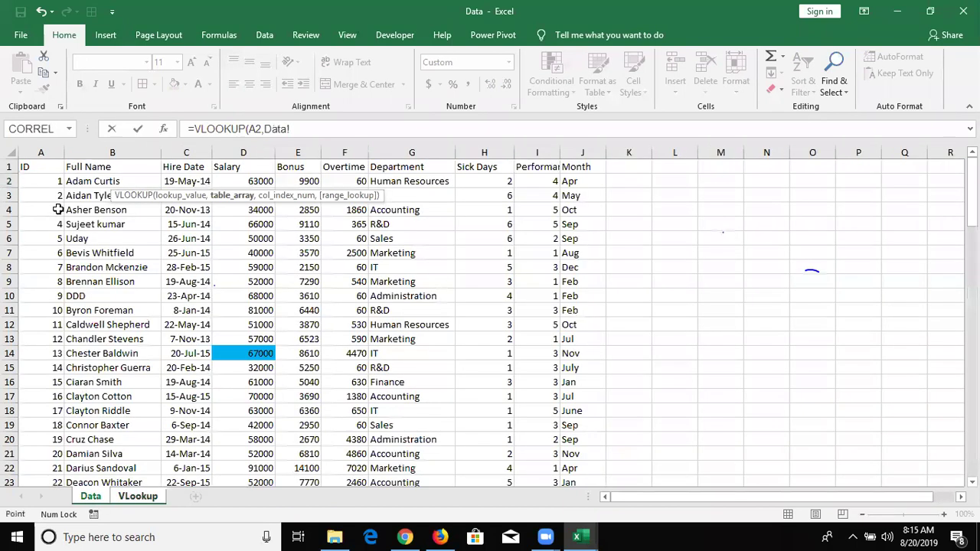
left_click_drag(43, 153, 581, 165)
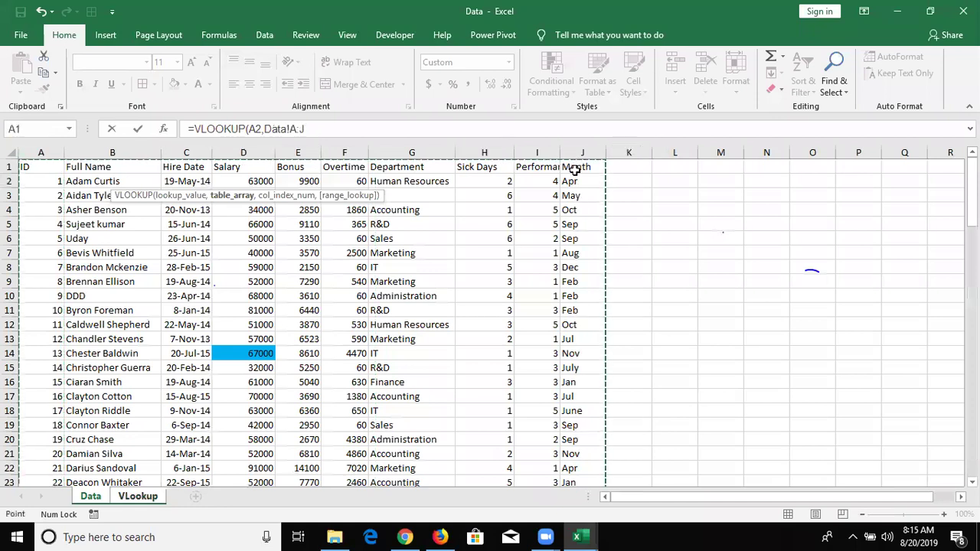
type(",3")
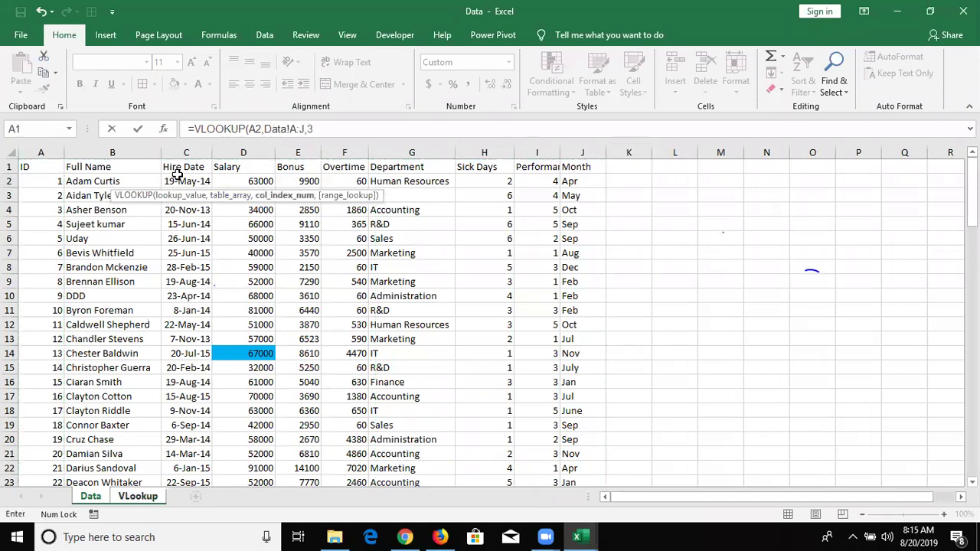
type(",0")
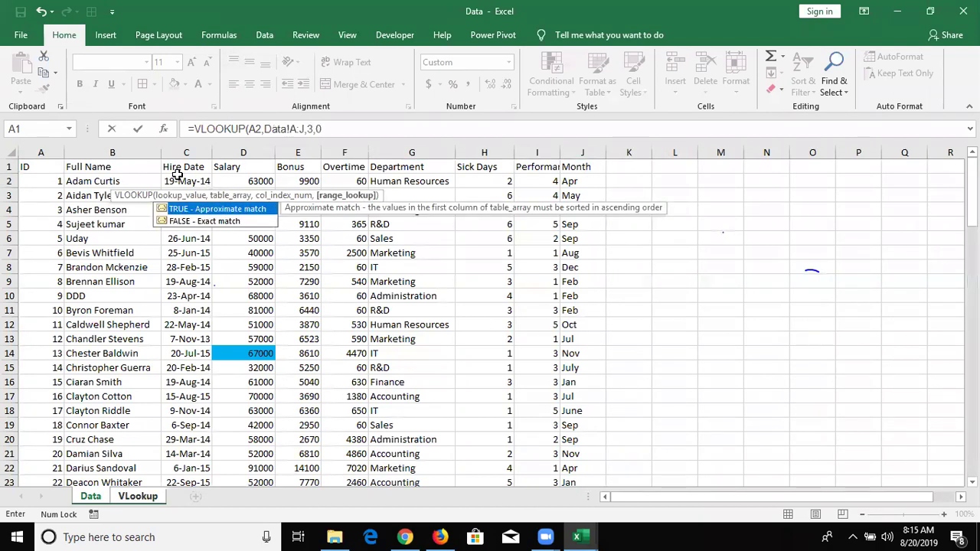
type(")")
key("ctrl+Return")
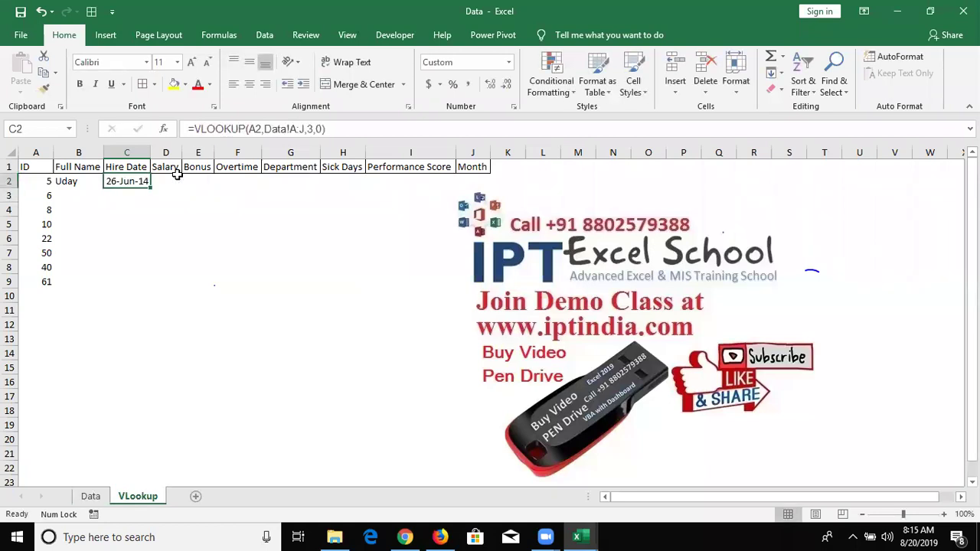
left_click(177, 181)
Step: Enter =VLOOKUP(A2,Data!A:J,4,0) in D2 to return salary 50000
type("=vl")
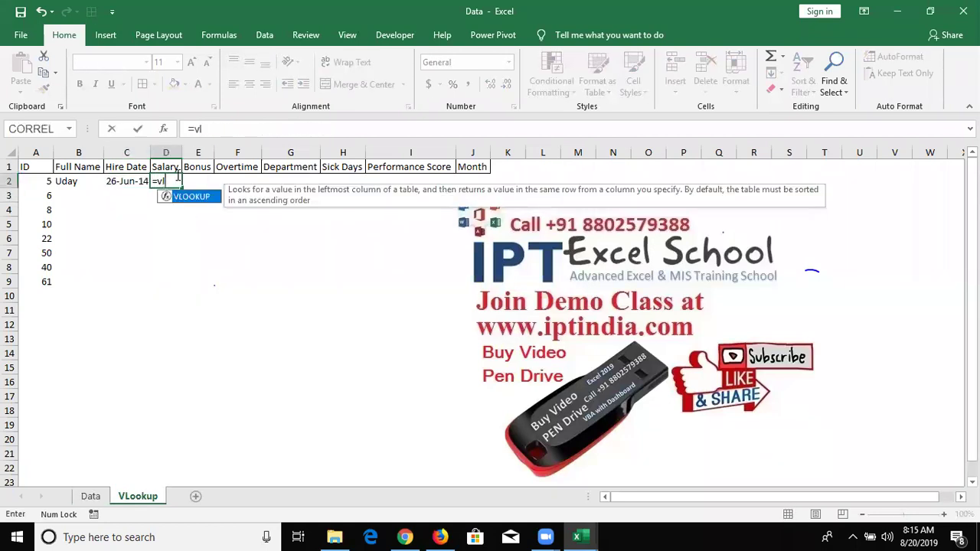
key("Tab")
key("Left")
key("Left")
key("Left")
type(",")
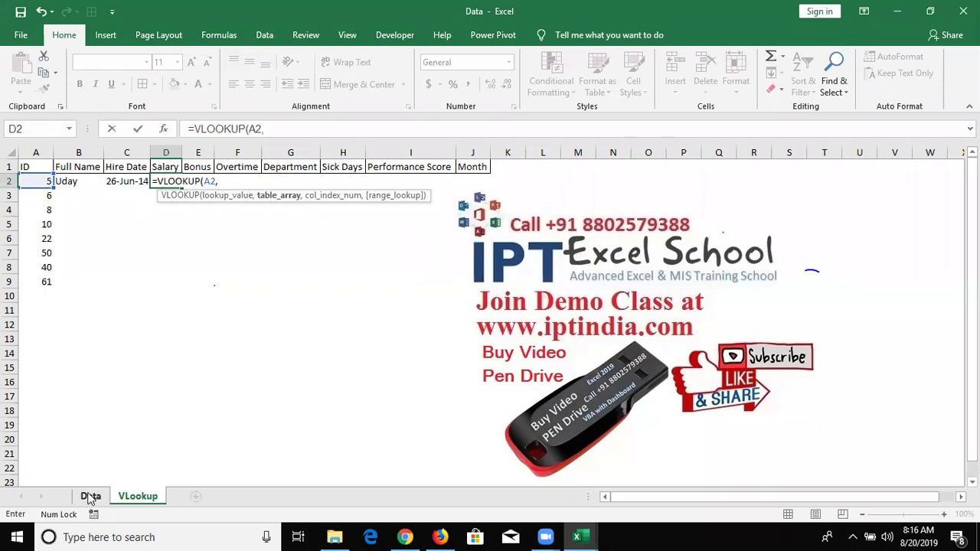
left_click(90, 497)
left_click(41, 152)
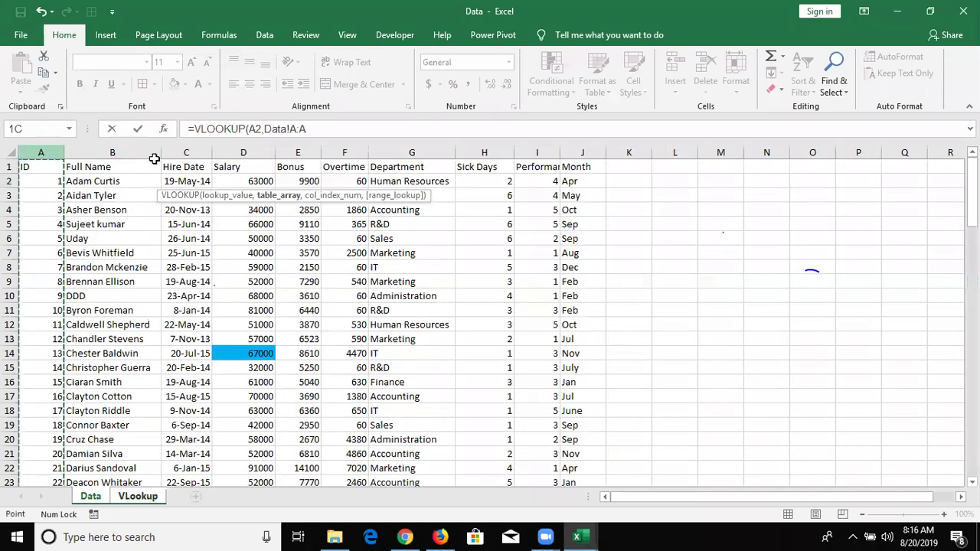
left_click_drag(154, 158, 582, 153)
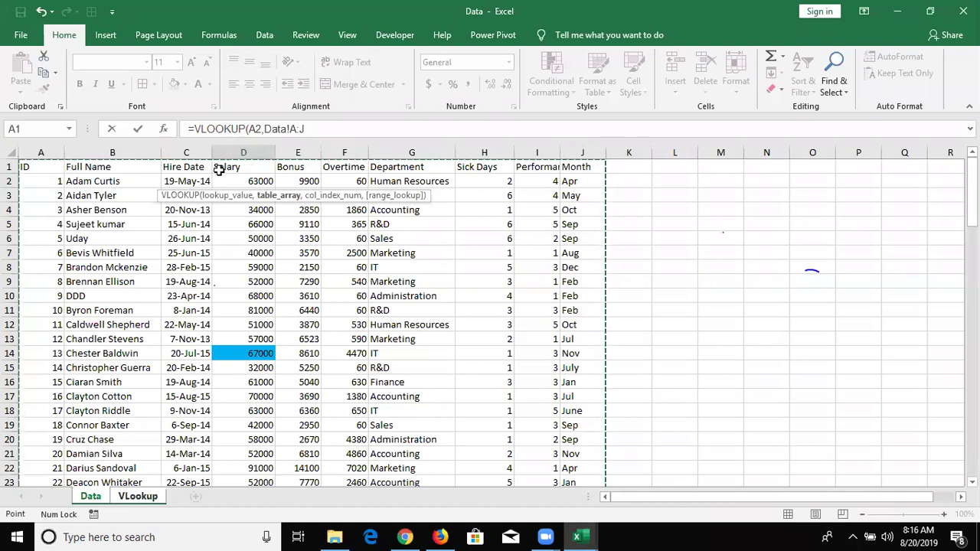
type("4")
key("BackSpace")
type(",4")
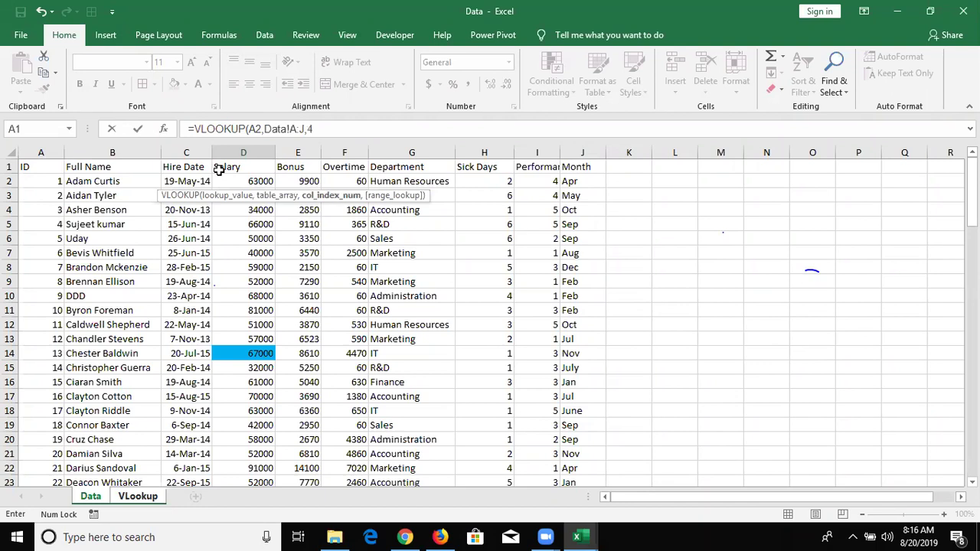
type(",0)")
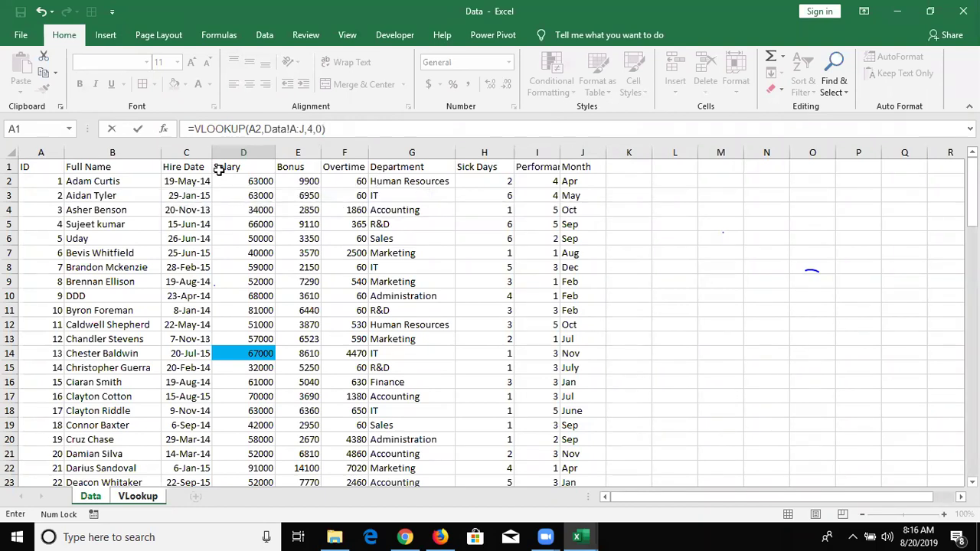
key("Return")
key("Right")
Step: Enter =VLOOKUP(A2,Data!A:J,5,0) in E2 to return bonus 3350
type("=vl")
key("Tab")
key("Left")
key("Left")
key("Left")
key("Left")
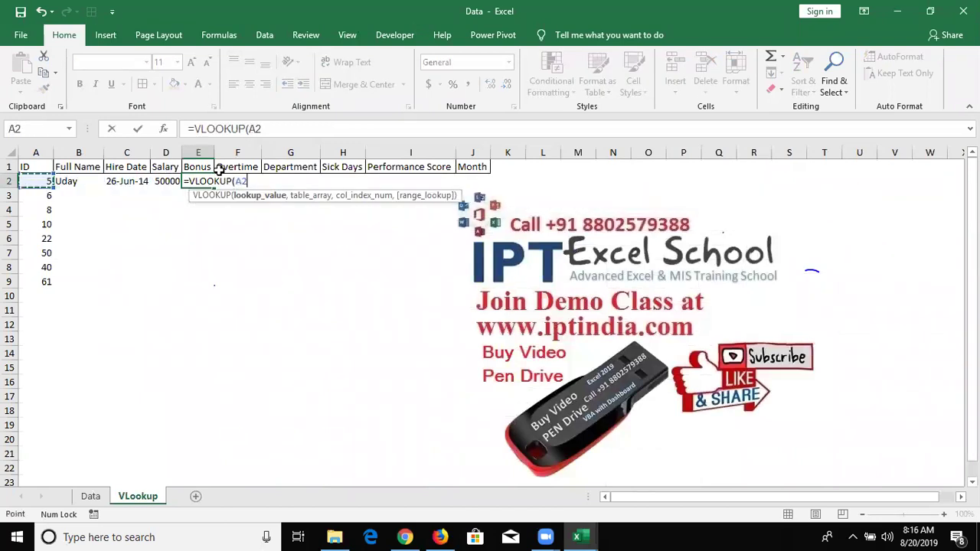
type(",")
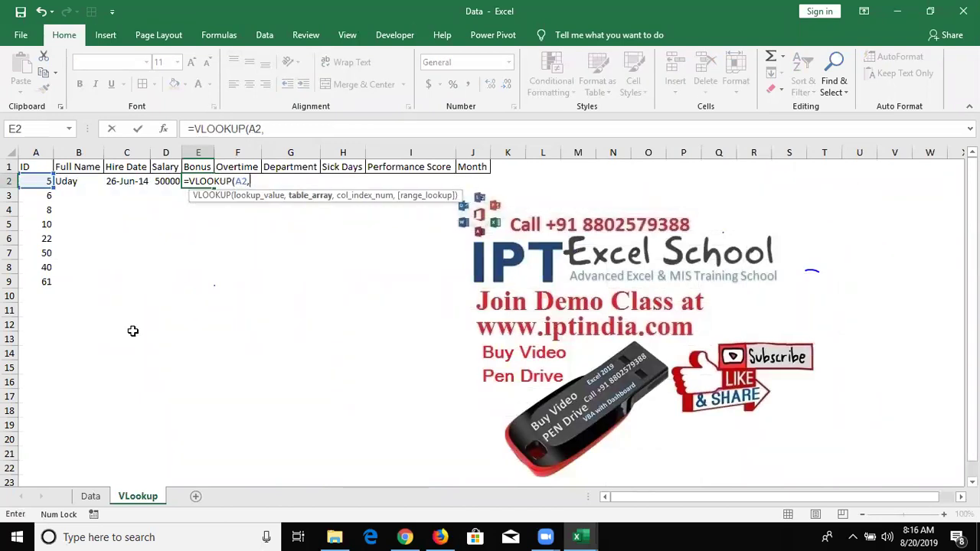
left_click(91, 497)
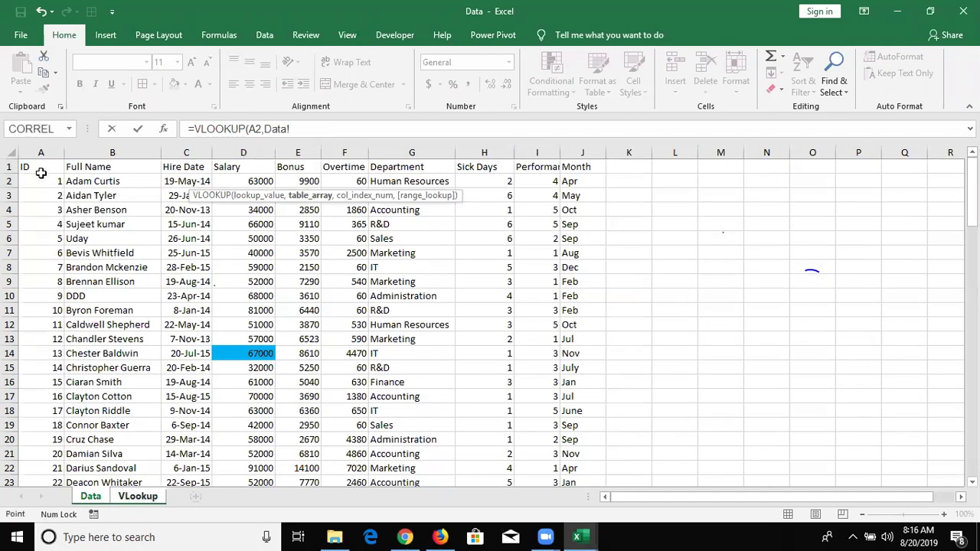
left_click_drag(41, 156, 579, 113)
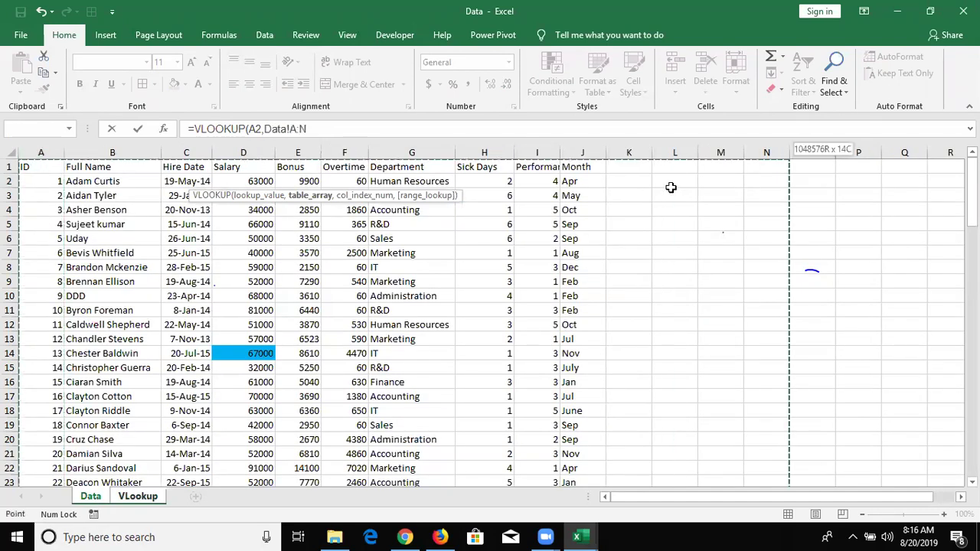
type(",5")
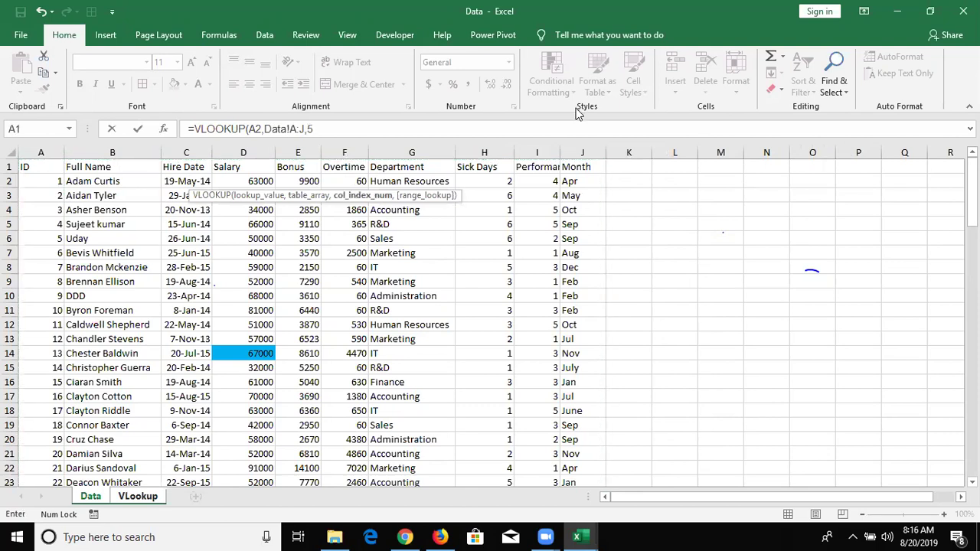
type(",0")
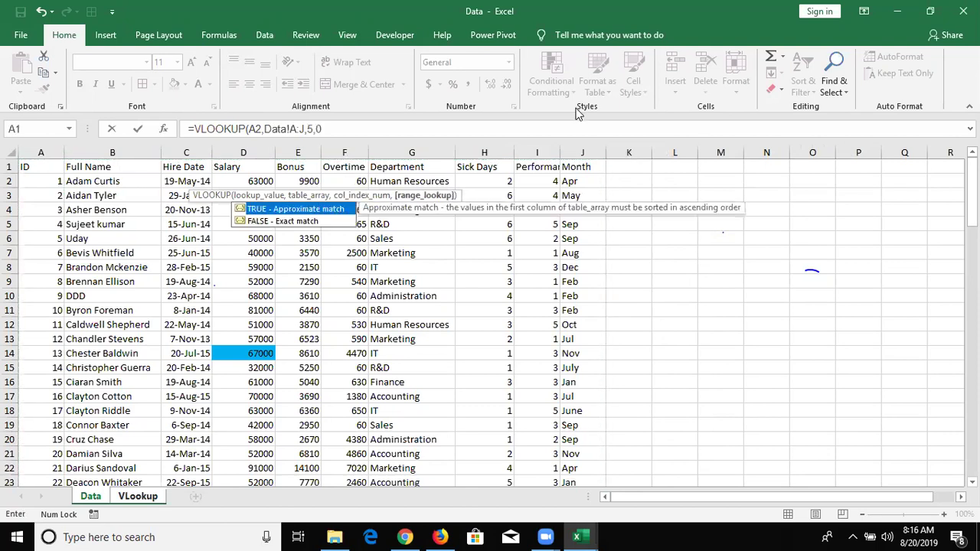
type(")")
key("Return")
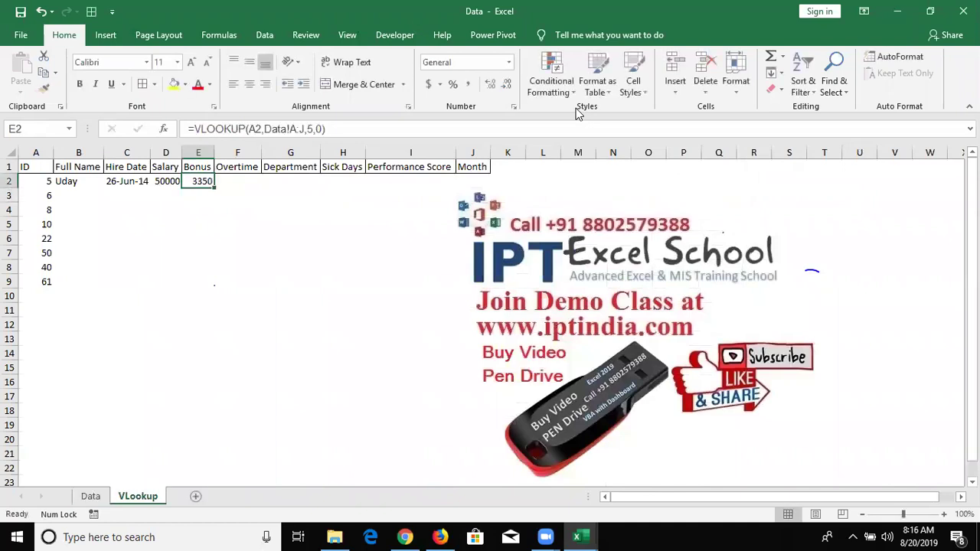
key("Up")
key("Right")
key("Down")
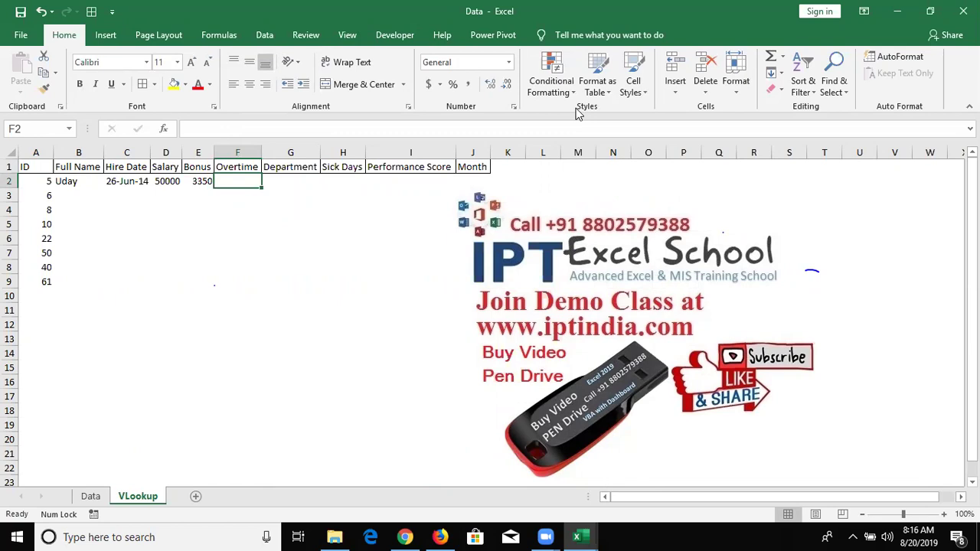
Step: Fill the B2:E2 lookups down to row 9, then set A5 to 15 and A3 to 84
mouse_move(79, 184)
left_mouse_down()
mouse_move(180, 201)
mouse_move(201, 281)
left_mouse_up()
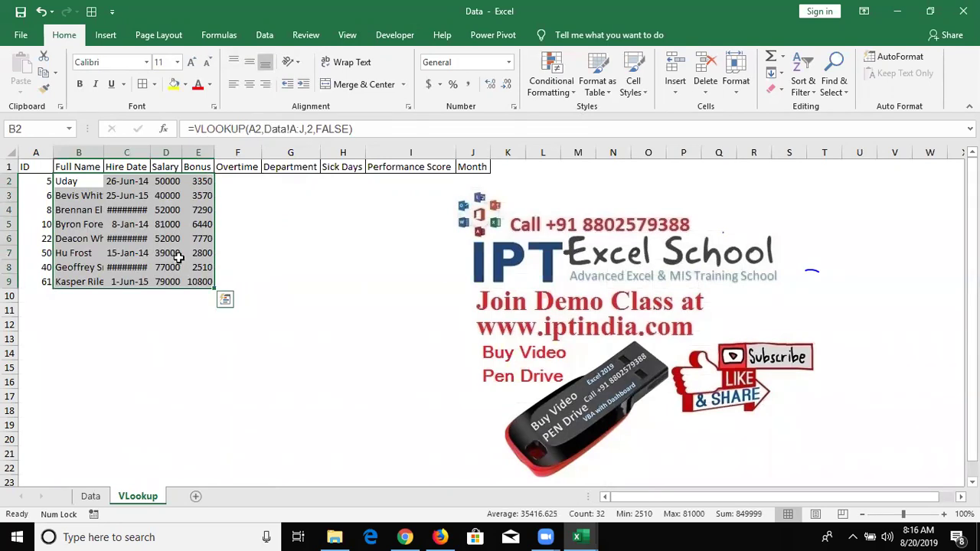
left_click(47, 224)
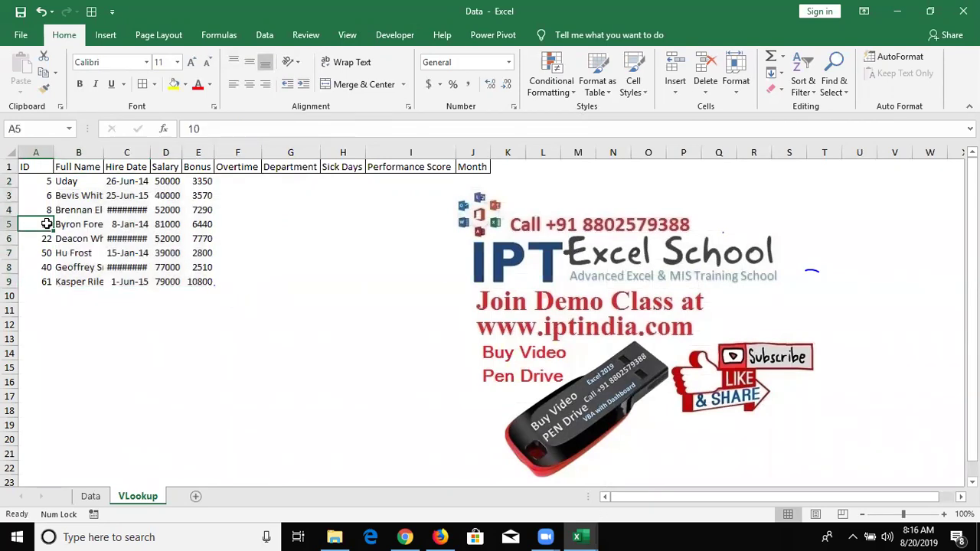
type("15")
key("Return")
left_click(46, 223)
key("Up")
key("Up")
type("84")
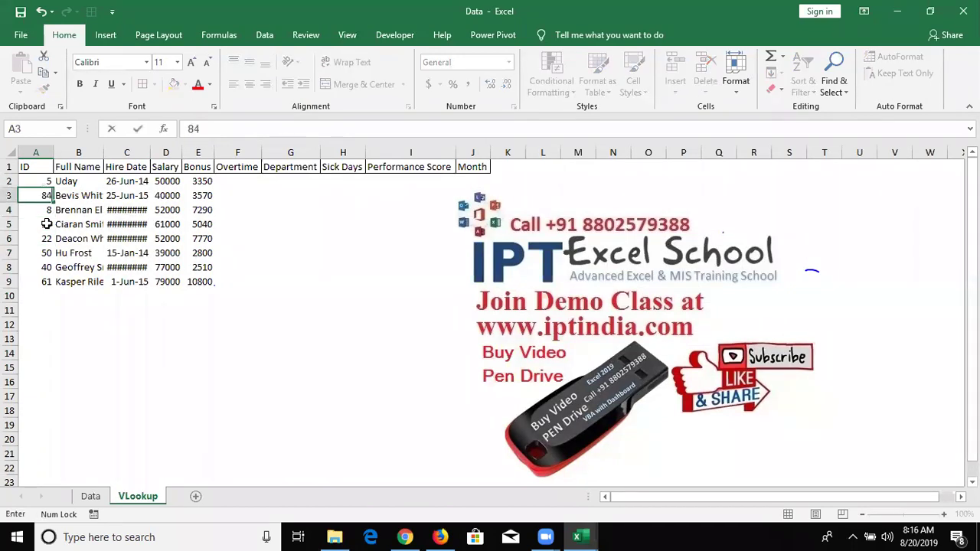
key("Return")
key("Up")
key("Right")
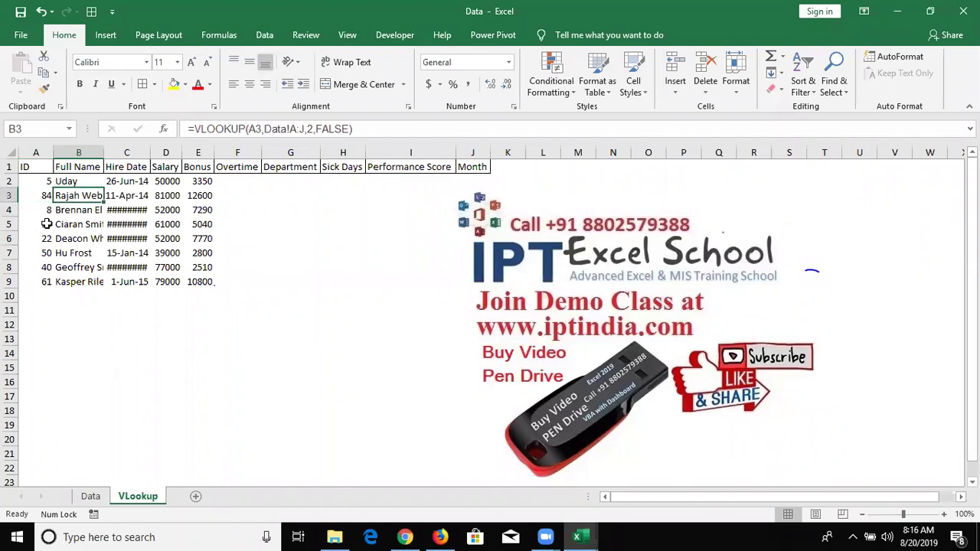
Step: Delete the copied lookup results in B3:E9, keeping only row 2's formulas
key("Up")
key("ctrl+shift+Right")
key("ctrl+shift+Down")
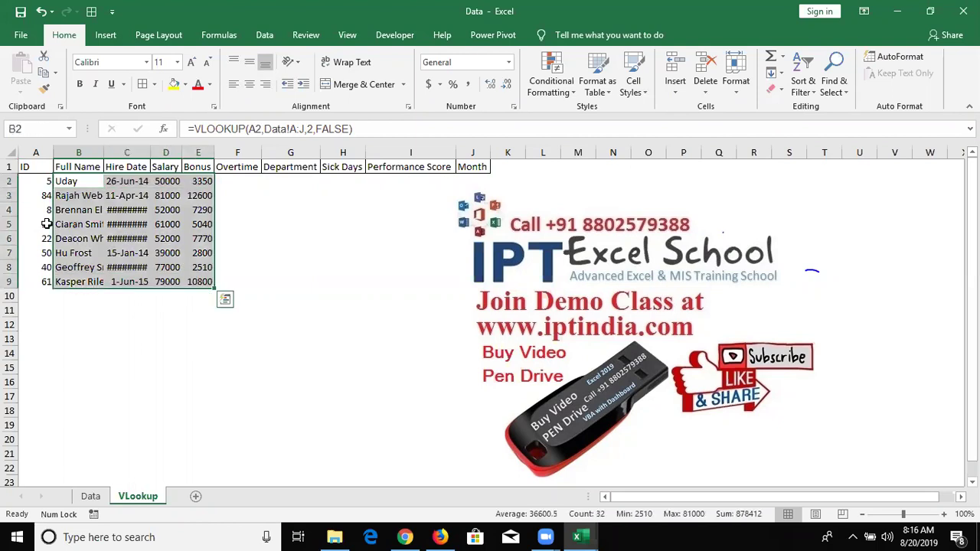
key("Down")
key("ctrl+shift+Right")
key("ctrl+shift+Down")
key("Delete")
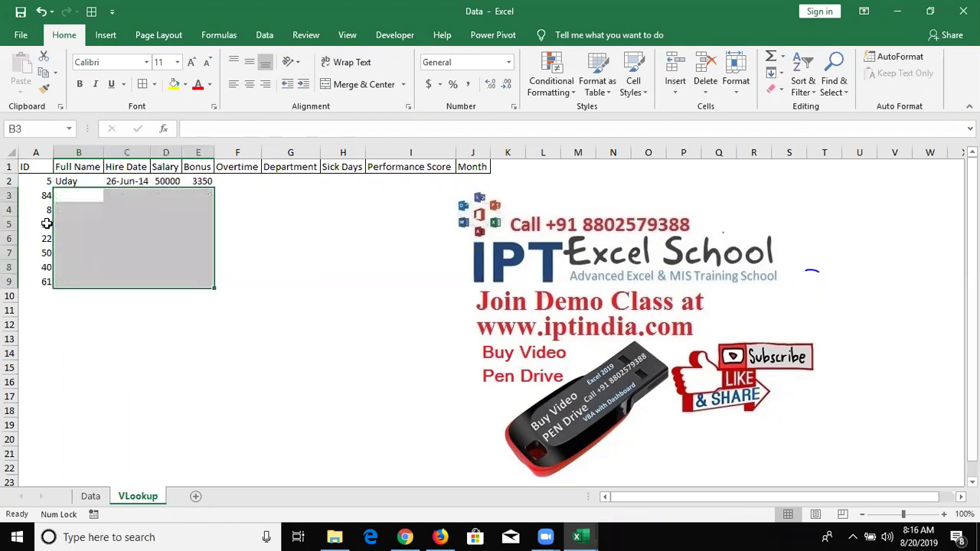
key("Up")
key("Up")
key("ctrl+shift+Right")
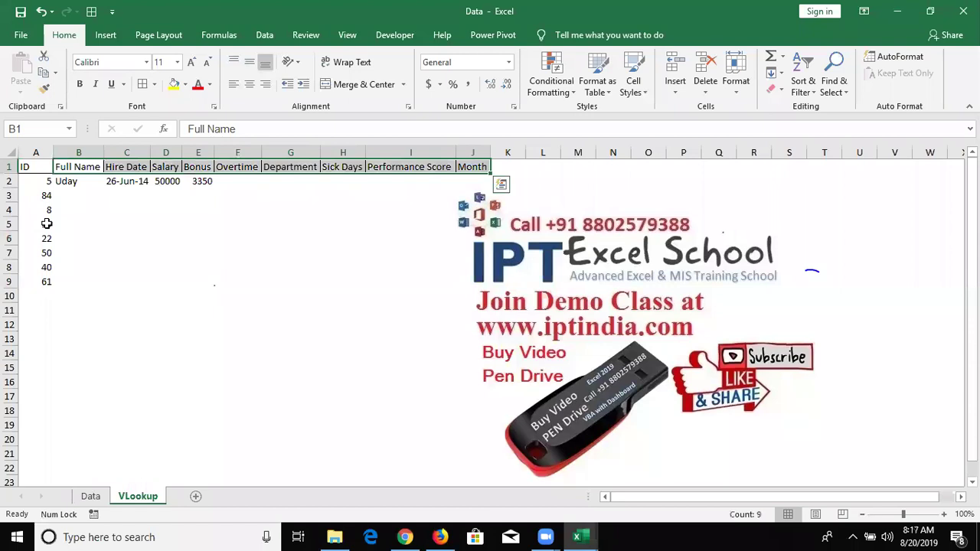
key("Down")
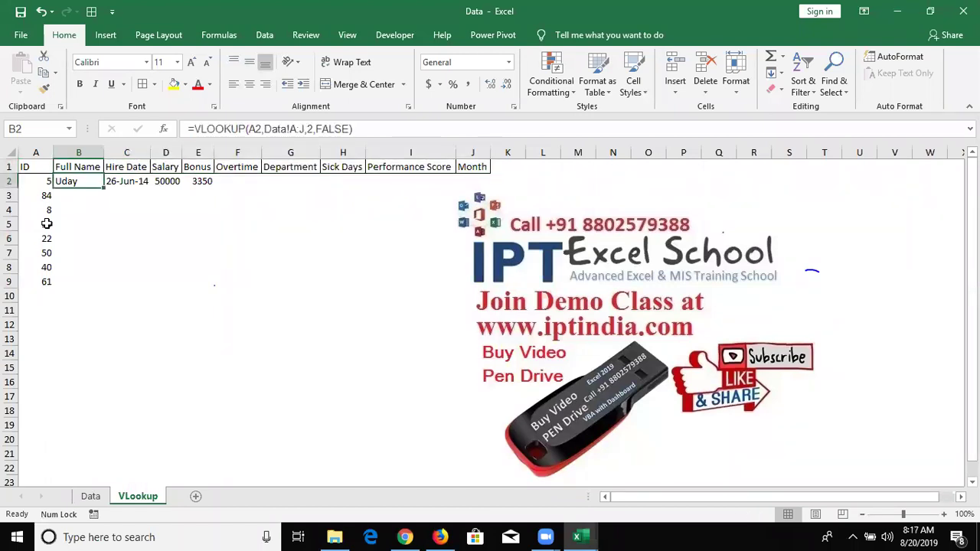
key("Down")
Step: Fill B2's Full Name VLOOKUP down into B3 to get ID 84's name
key("ctrl+d")
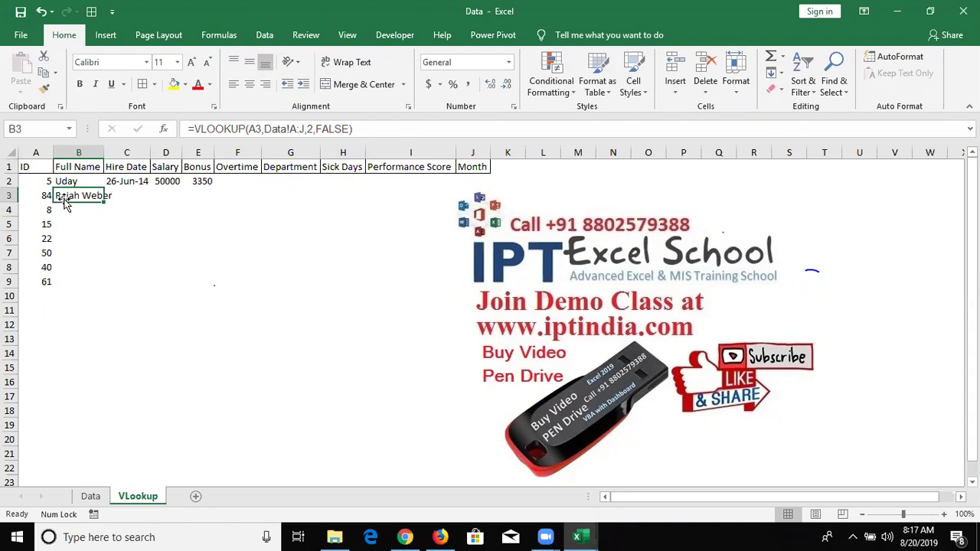
double_click(68, 196)
key("Escape")
Step: Test-fill B3's formula into C3, then clear C3 and reselect B3
left_click_drag(103, 202, 142, 202)
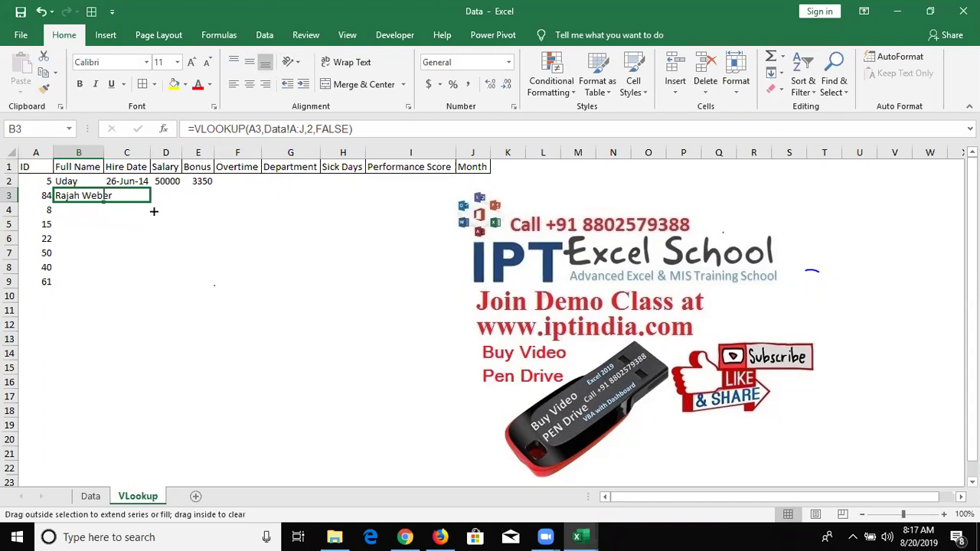
double_click(136, 196)
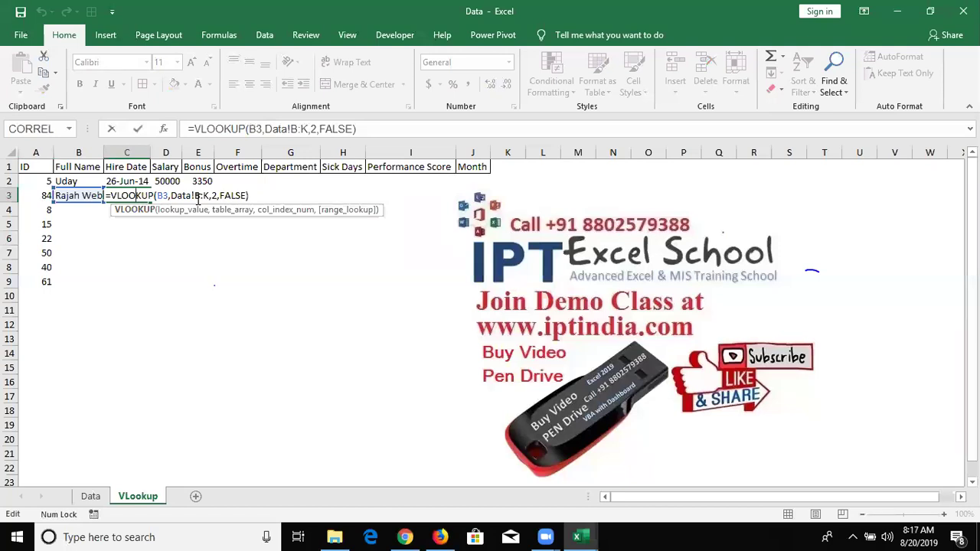
key("ctrl+Return")
key("Delete")
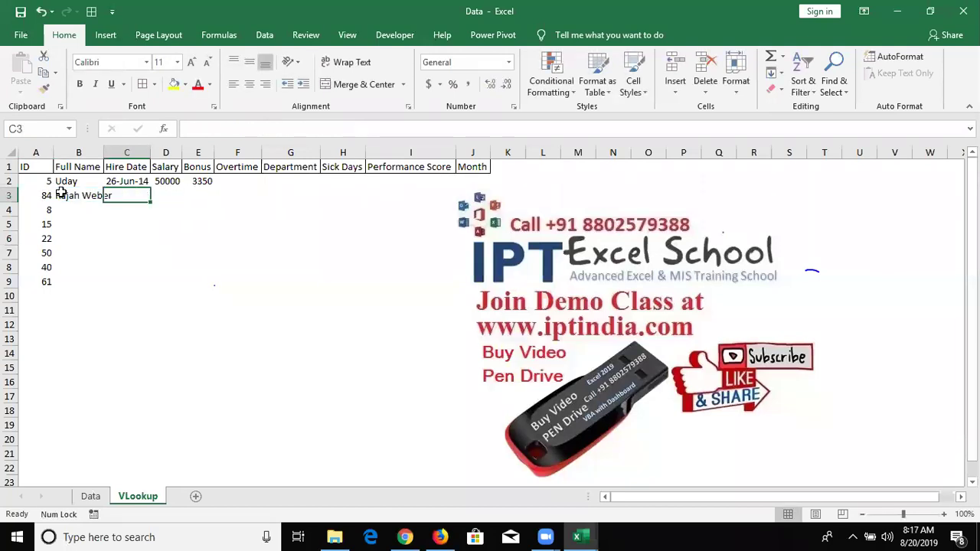
left_click(61, 194)
Step: Anchor B3's lookup as $A3 and Data!$A:$J
left_click(250, 130)
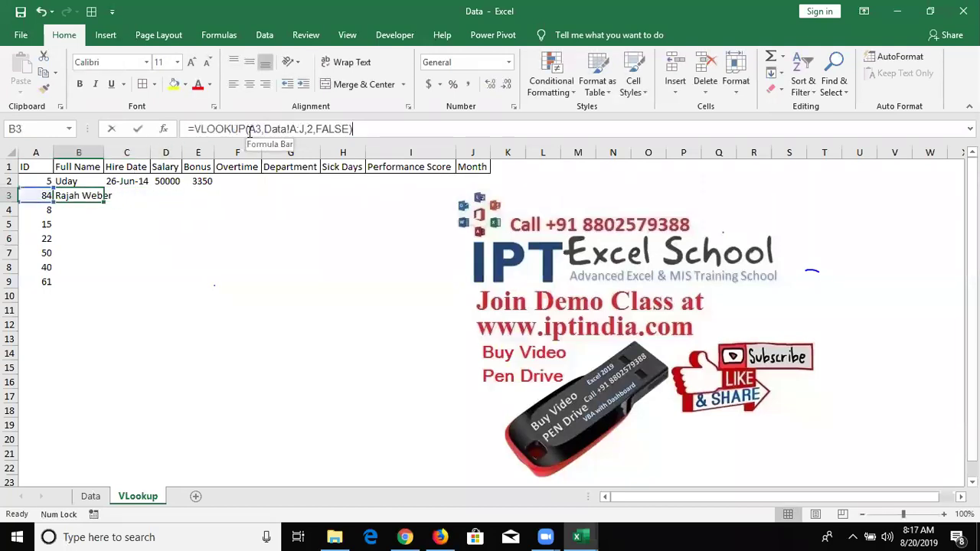
left_click(249, 132)
type("$")
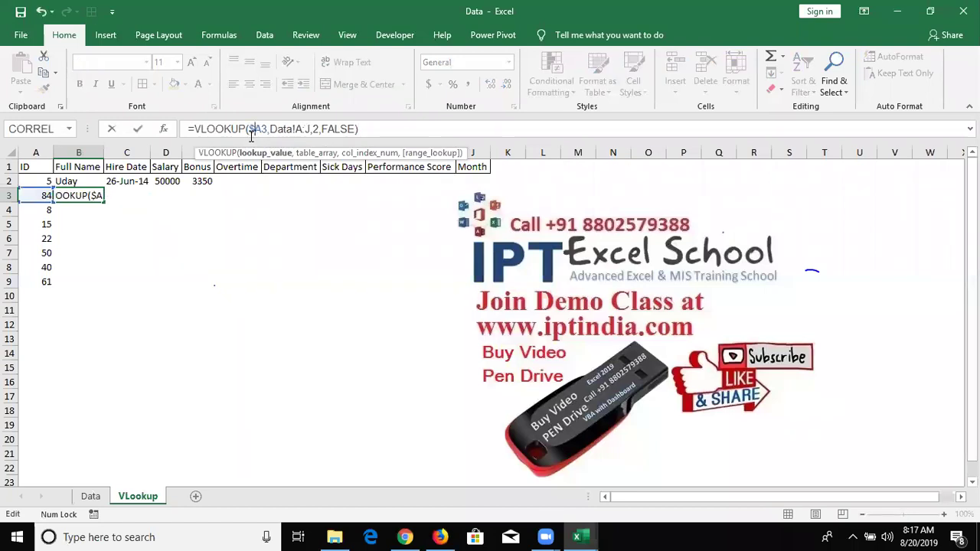
left_click(301, 130)
key("F4")
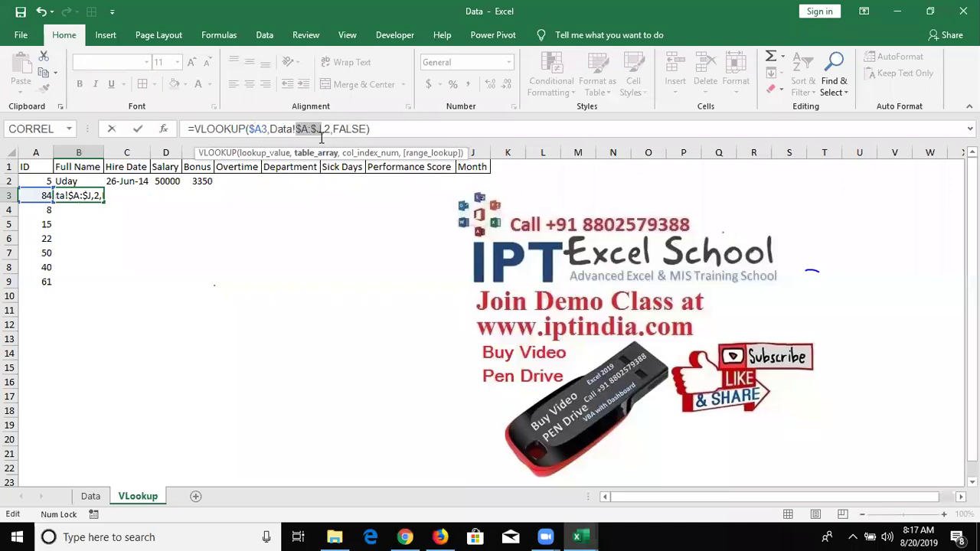
key("ctrl+Return")
Step: Fill B3's lookup across row 3 to J3, and set C3's column index to 3
left_click_drag(104, 202, 488, 198)
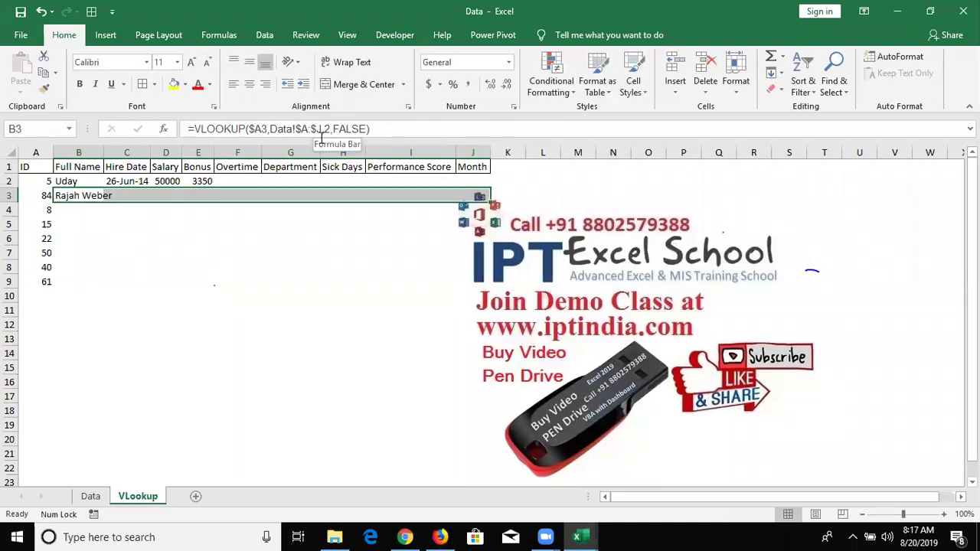
left_click_drag(321, 137, 320, 138)
key("Right")
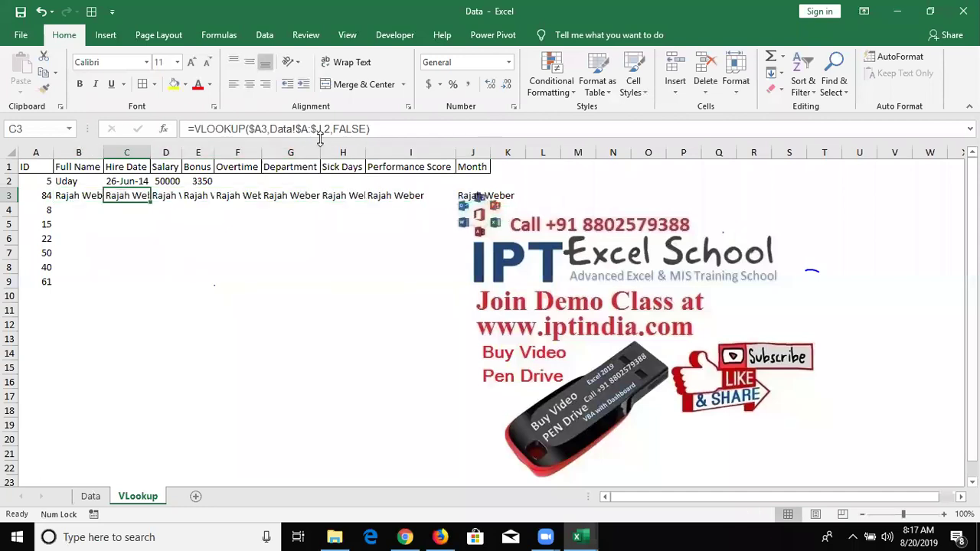
left_click(327, 130)
key("BackSpace")
type("3")
key("Tab")
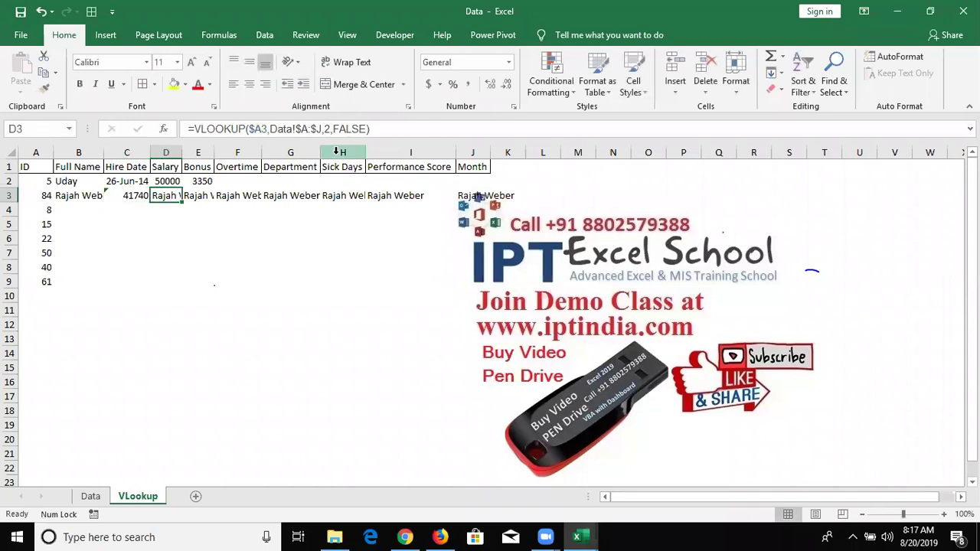
Step: Set D3's column index to 4 so the salary shows 81000
left_click(327, 130)
key("BackSpace")
type("3")
key("Tab")
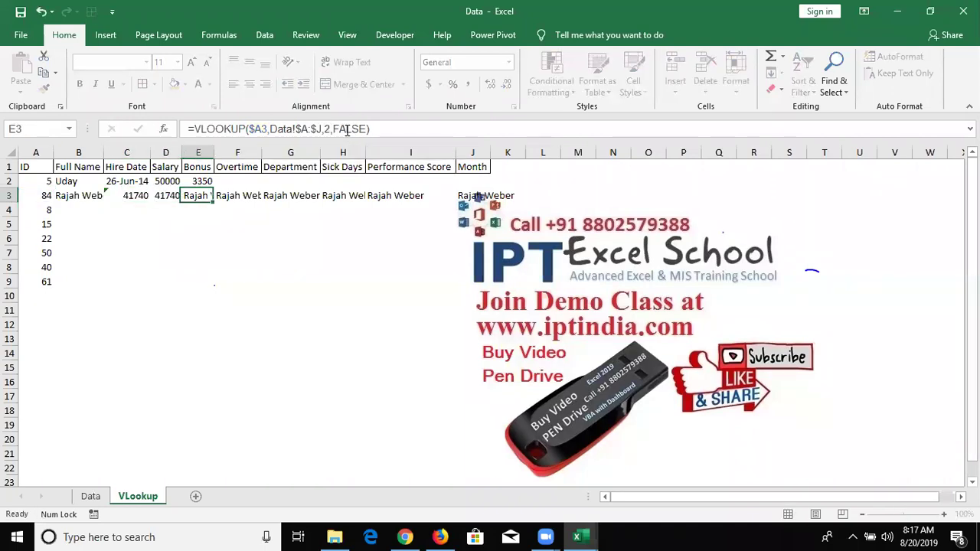
key("Left")
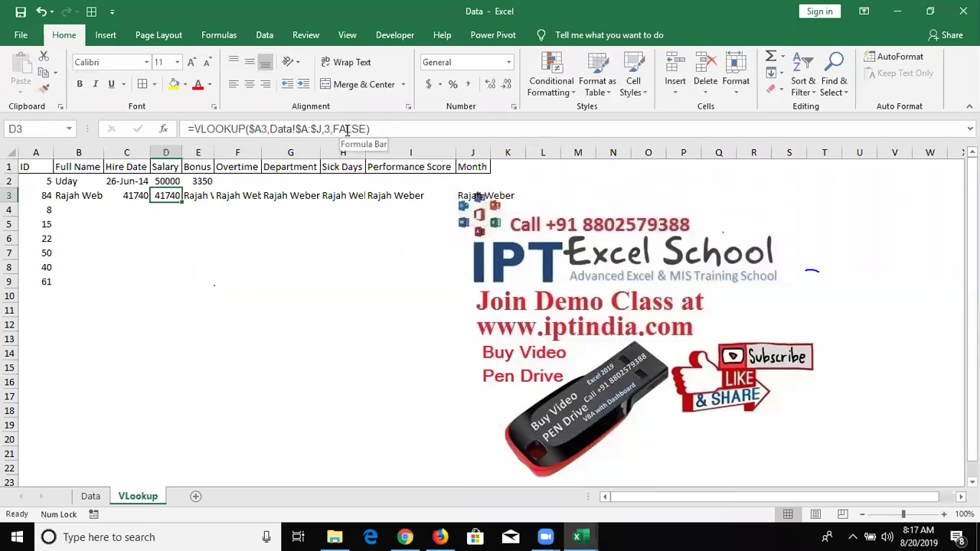
left_click(339, 130)
key("BackSpace")
type("4")
key("Tab")
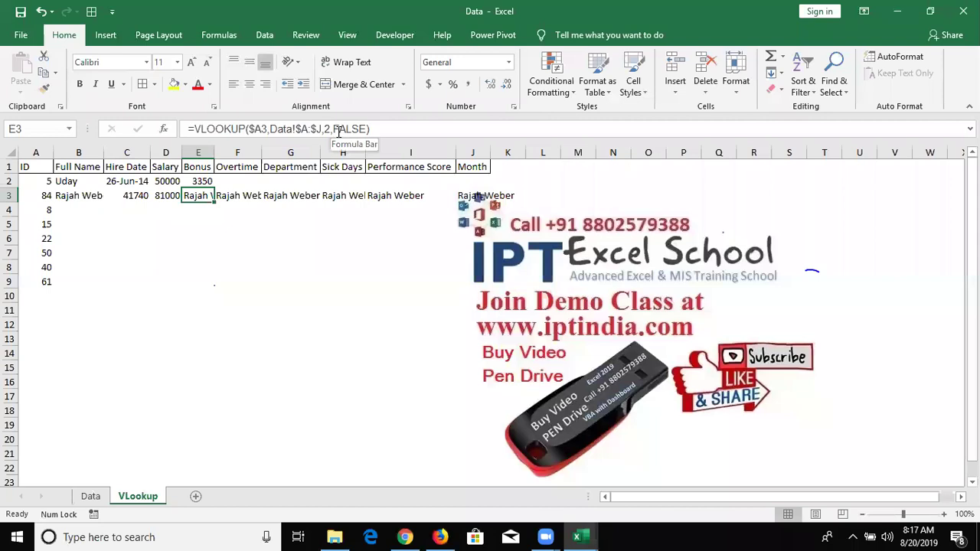
Step: Set E3's column index to 5 so the bonus shows 12600
left_click(330, 130)
key("BackSpace")
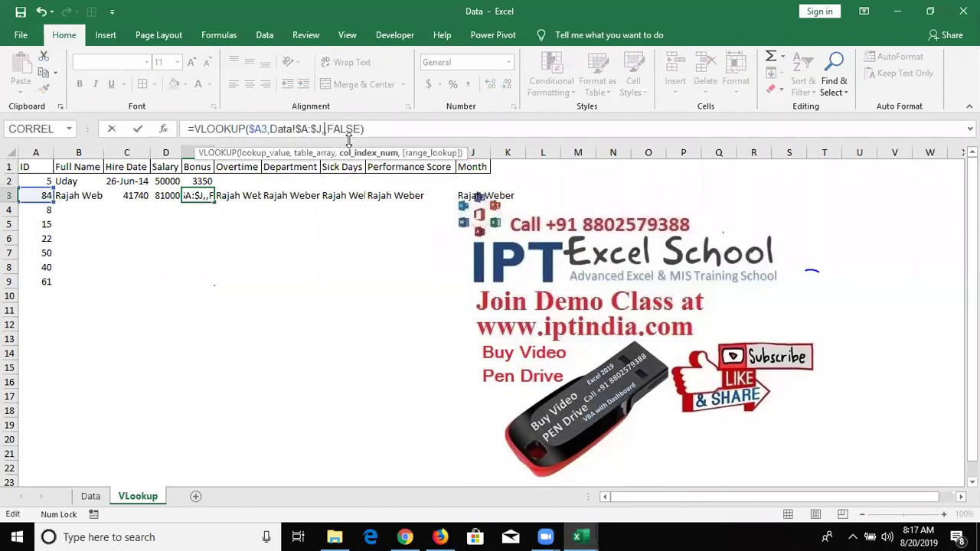
type("5")
key("Return")
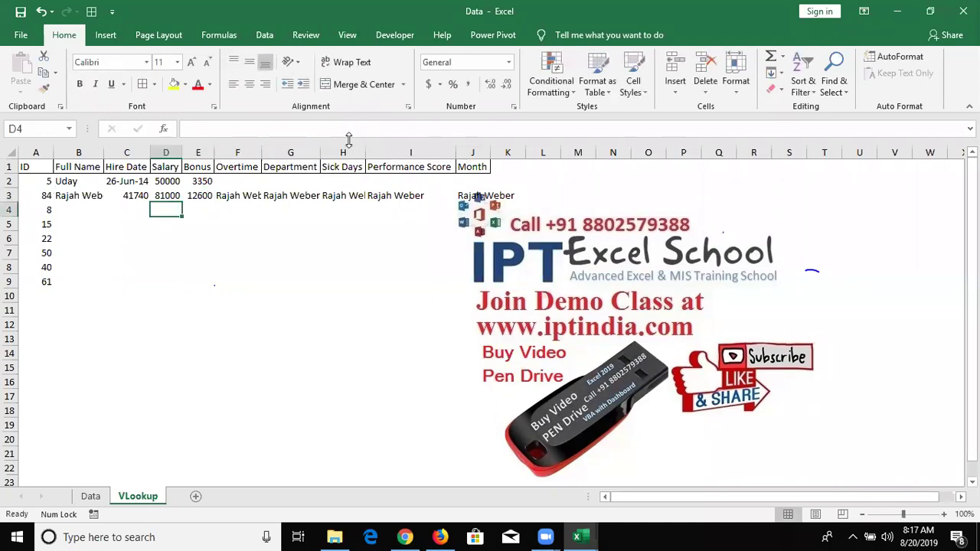
Step: Abandon the new entry below and select the whole first row
key("Up")
key("Left")
key("Left")
key("Down")
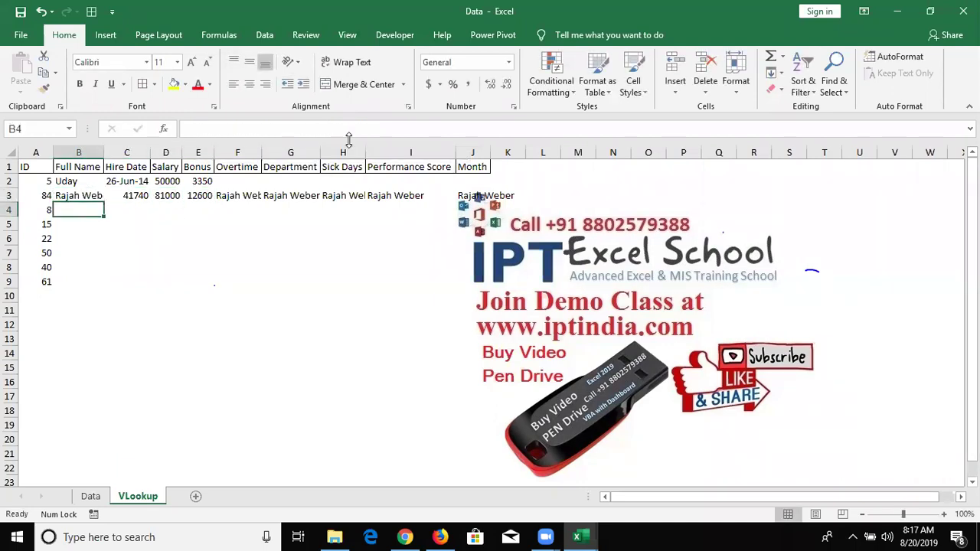
type("=")
key("Escape")
key("Up")
key("Up")
key("Up")
key("shift+space")
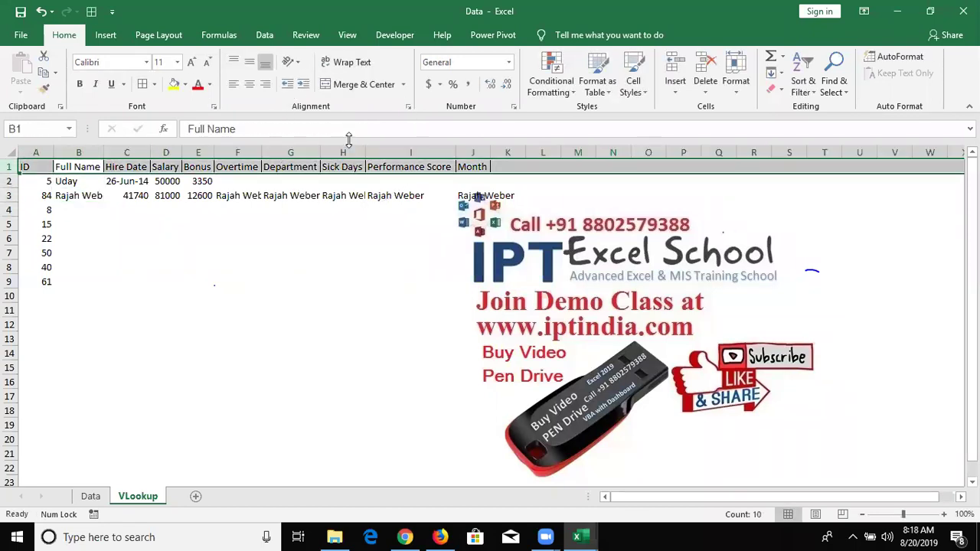
Step: Insert a row above the headers and number B1:J1 from 2 to 10
key("ctrl+shift+plus")
key("Right")
key("Left")
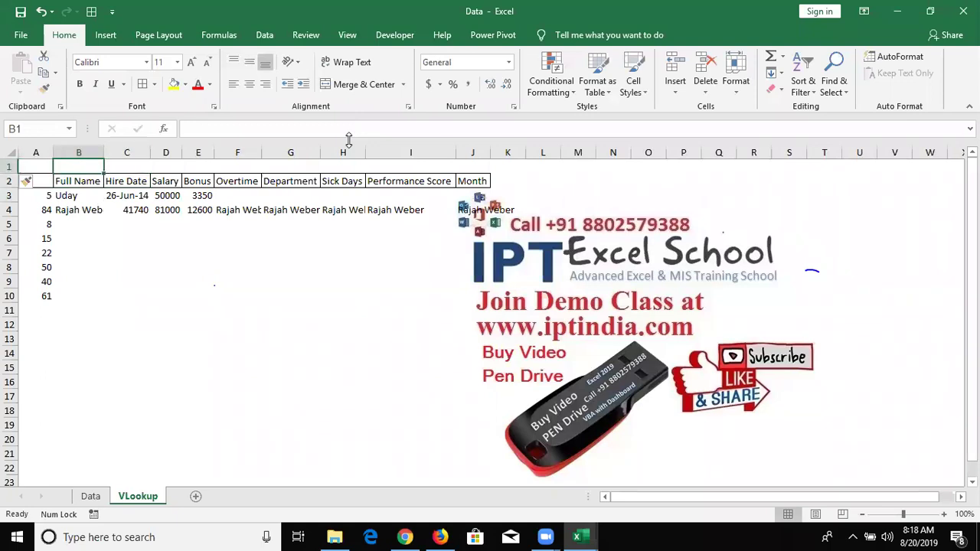
type("2")
key("Tab")
type("3")
key("Tab")
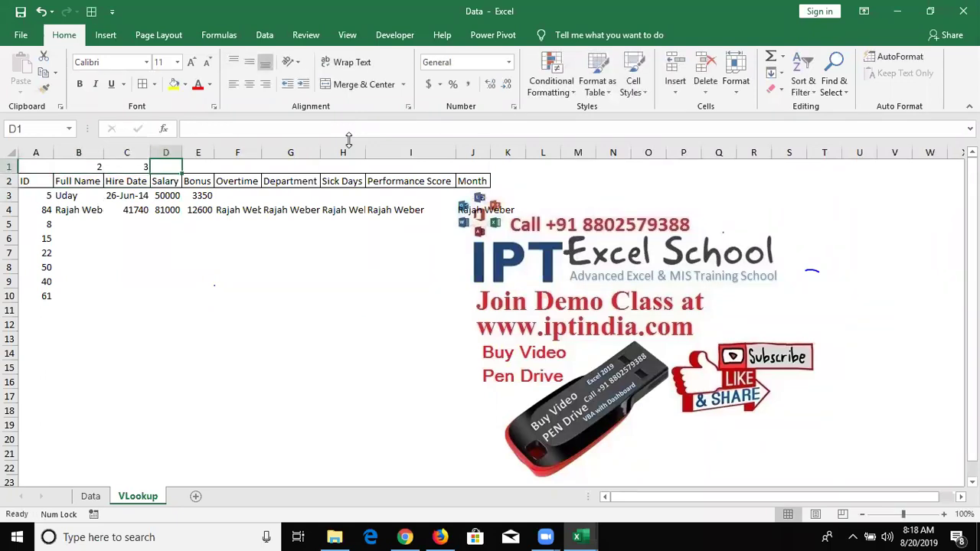
type("4\t5\t6\t7\t8\t9\t")
type("10")
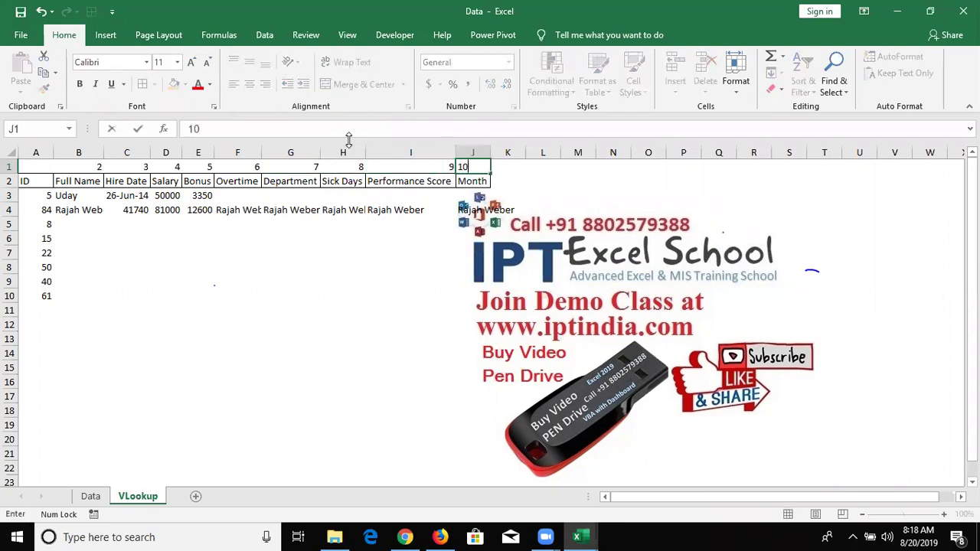
key("Down")
key("Left")
key("Home")
key("Down")
key("Down")
key("Down")
Step: Enter =VLOOKUP(A5,Data!A:J,2,0) in B5 for ID 8
key("Right")
type("=vl")
key("Tab")
key("Left")
type(",")
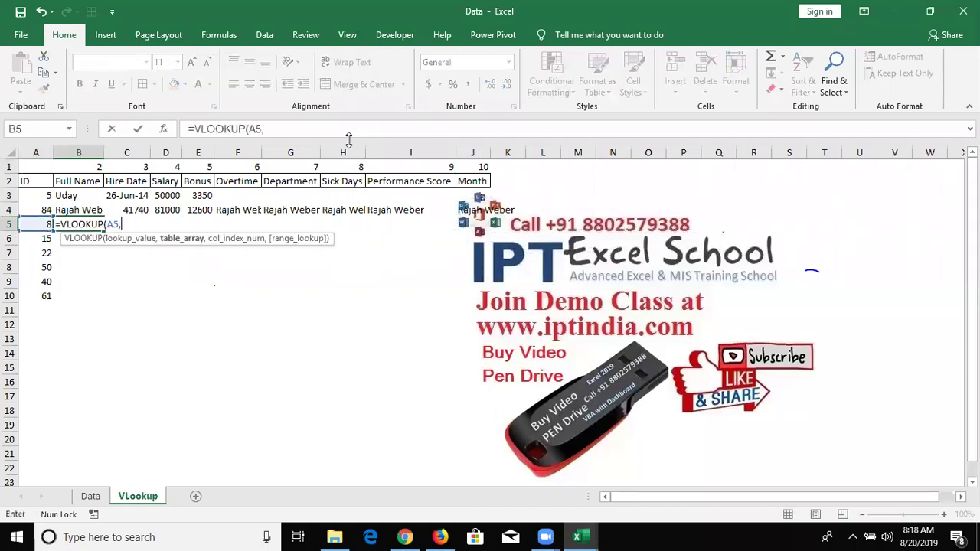
left_click(98, 498)
left_click_drag(41, 152, 567, 142)
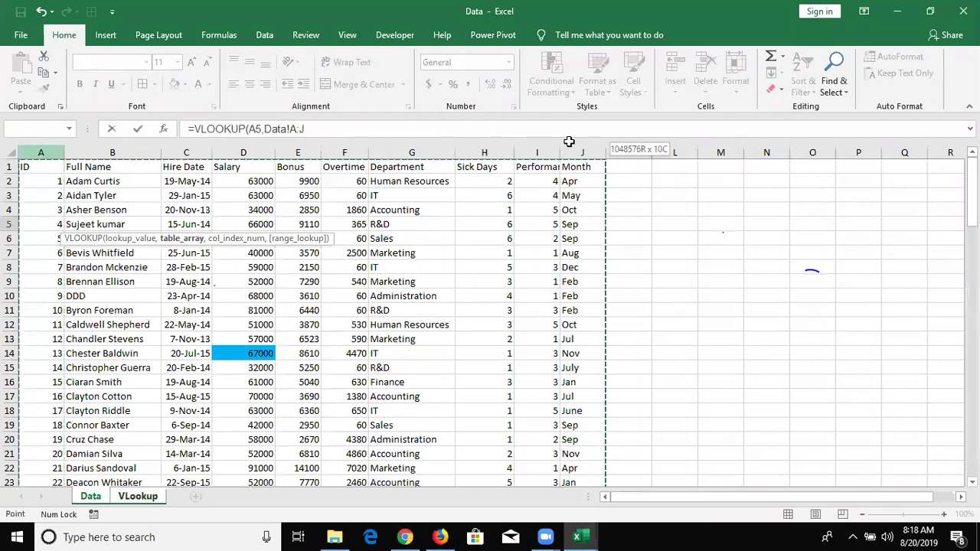
type(",2,0")
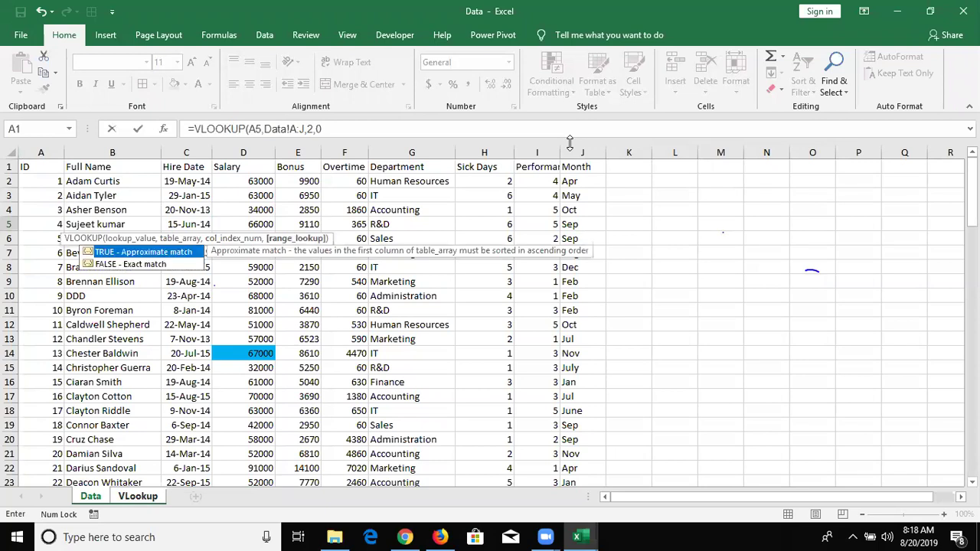
key("ctrl+Return")
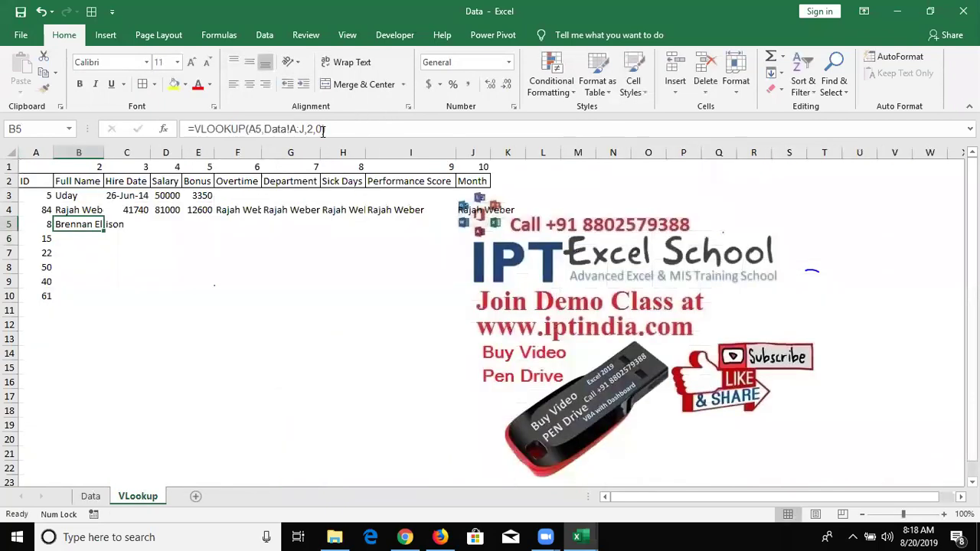
left_click(310, 130)
key("BackSpace")
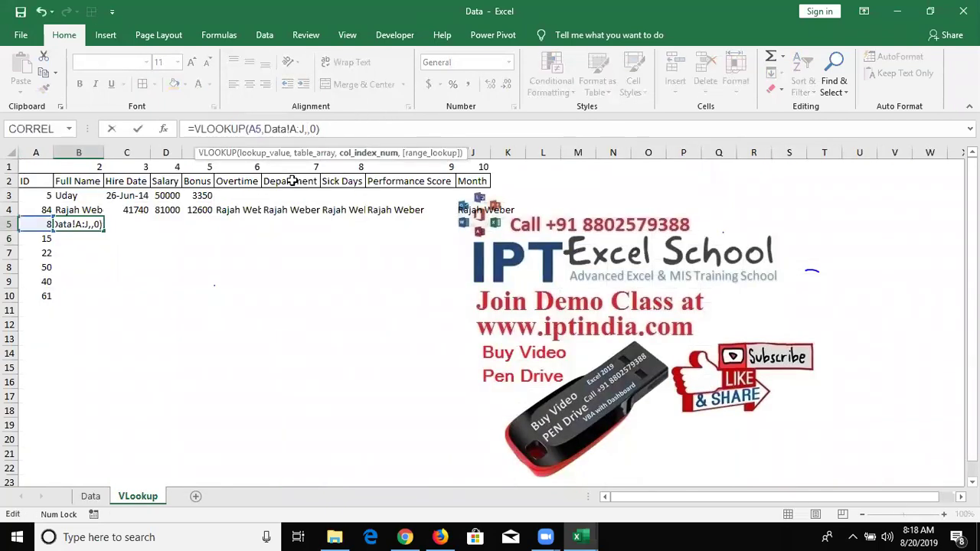
left_click(88, 167)
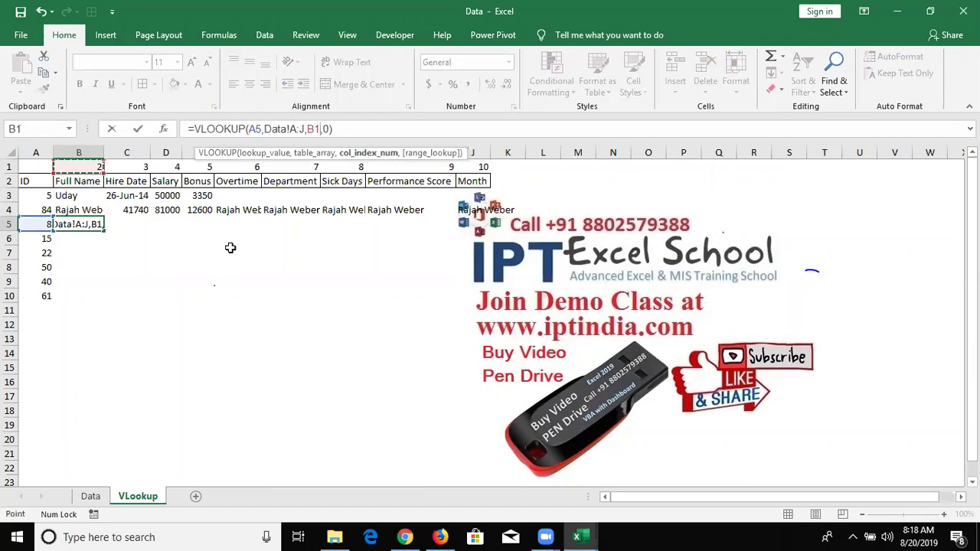
key("Return")
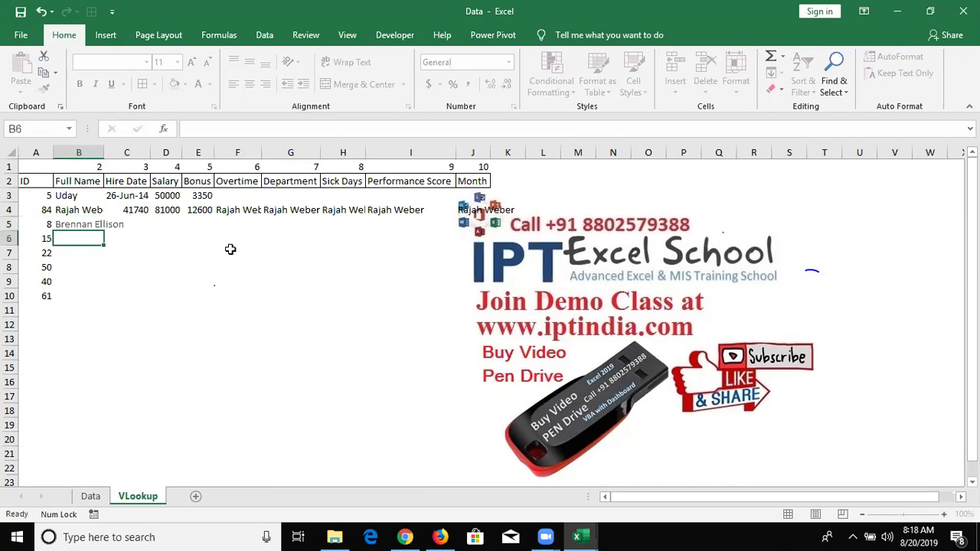
key("Up")
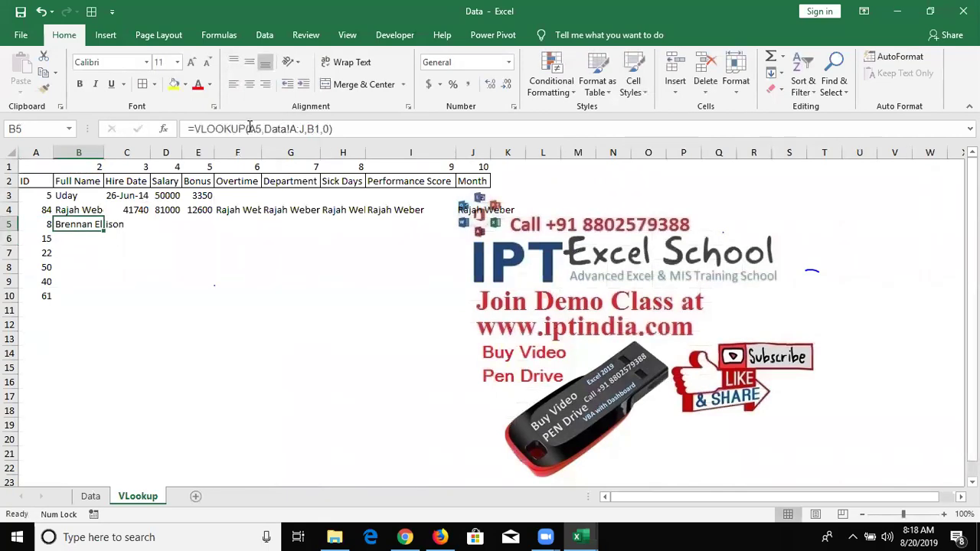
Step: Lock B5's lookup references to $A5 and Data!$A:$J
left_click(260, 129)
left_click(260, 129)
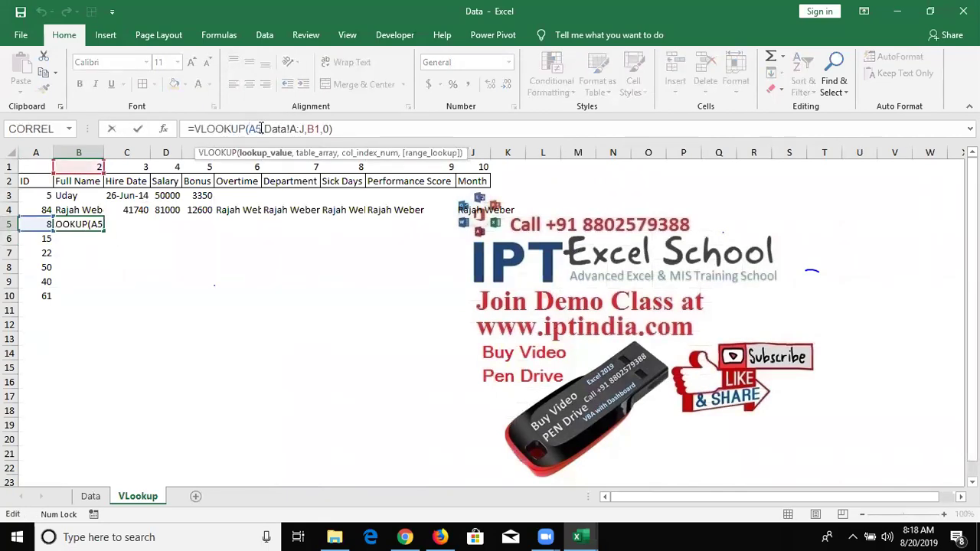
key("F4")
key("F4")
key("F4")
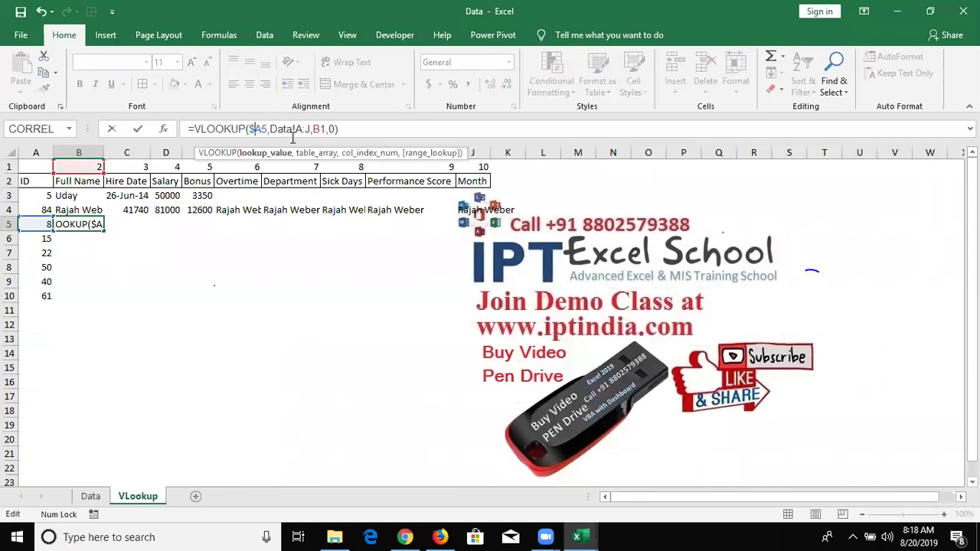
left_click(303, 129)
key("F4")
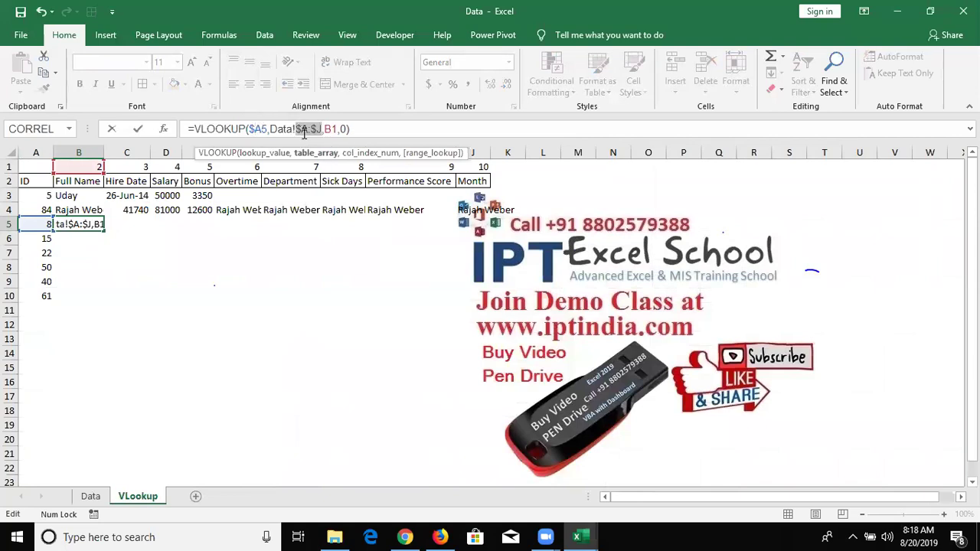
key("ctrl+Return")
key("shift+Right")
key("shift+Right")
key("shift+Right")
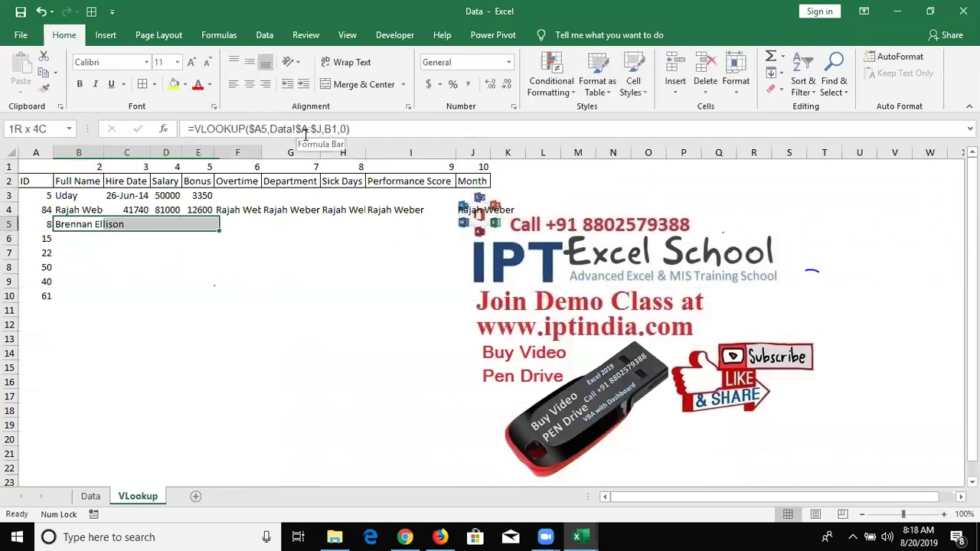
key("shift+Right")
key("shift+Right")
key("shift+Right")
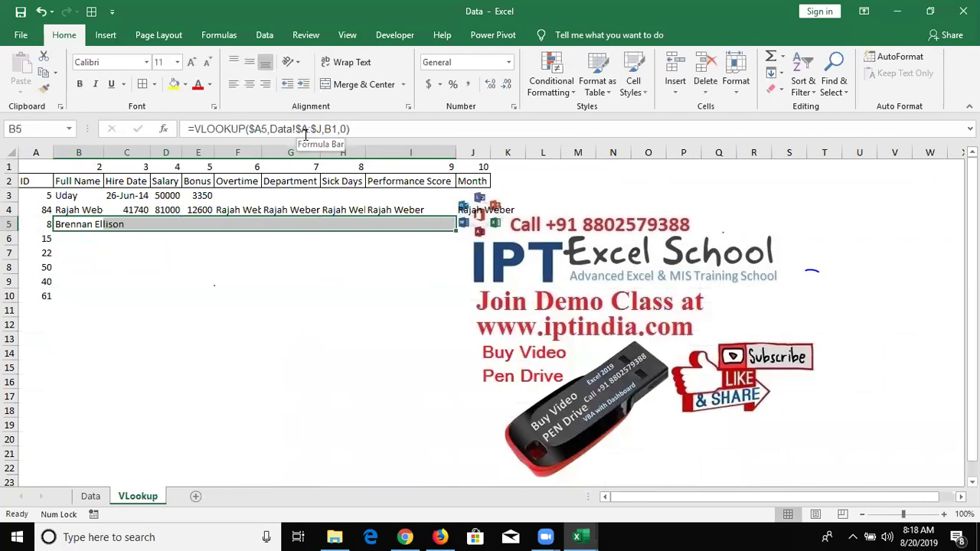
key("Left")
key("Right")
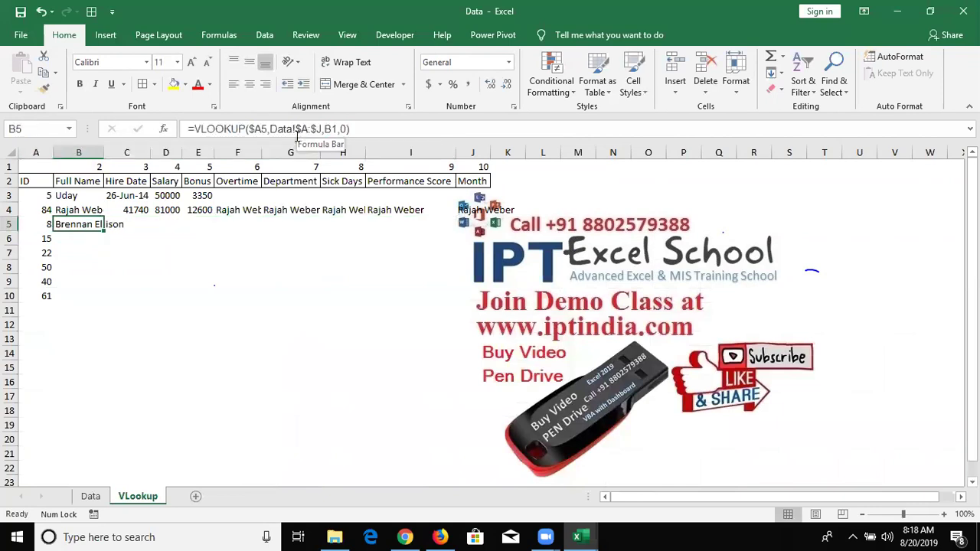
Step: Lock the column index as B$1 and fill B5's formula across B5:J5
left_click(334, 129)
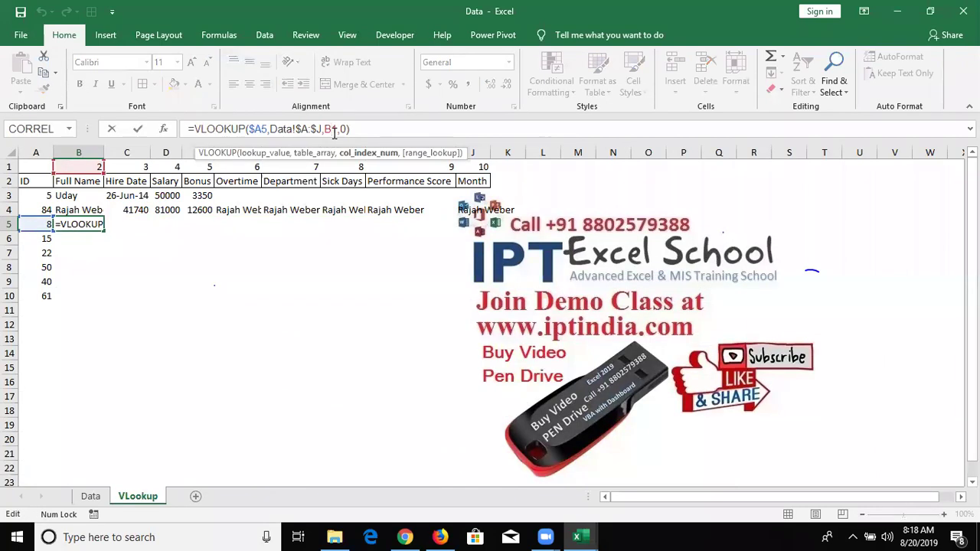
type("$1")
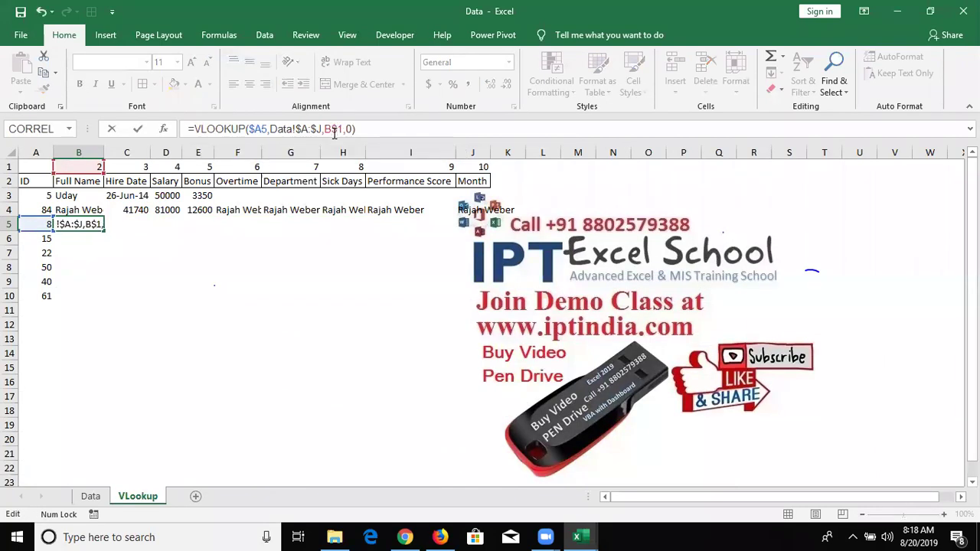
key("ctrl+Return")
key("shift+Right")
key("shift+Right")
key("shift+Right")
key("shift+Right")
key("shift+Right")
key("shift+Right")
key("shift+Right")
key("shift+Right")
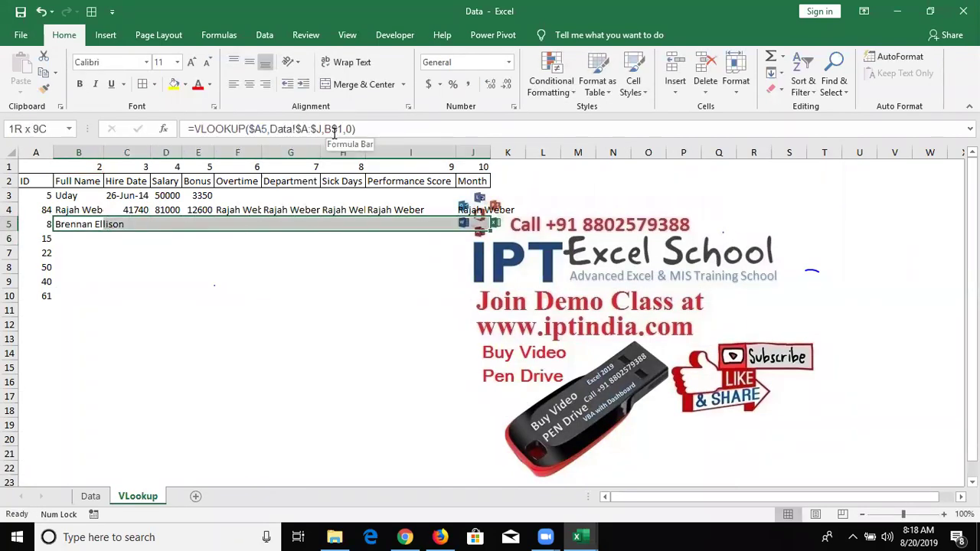
key("ctrl+r")
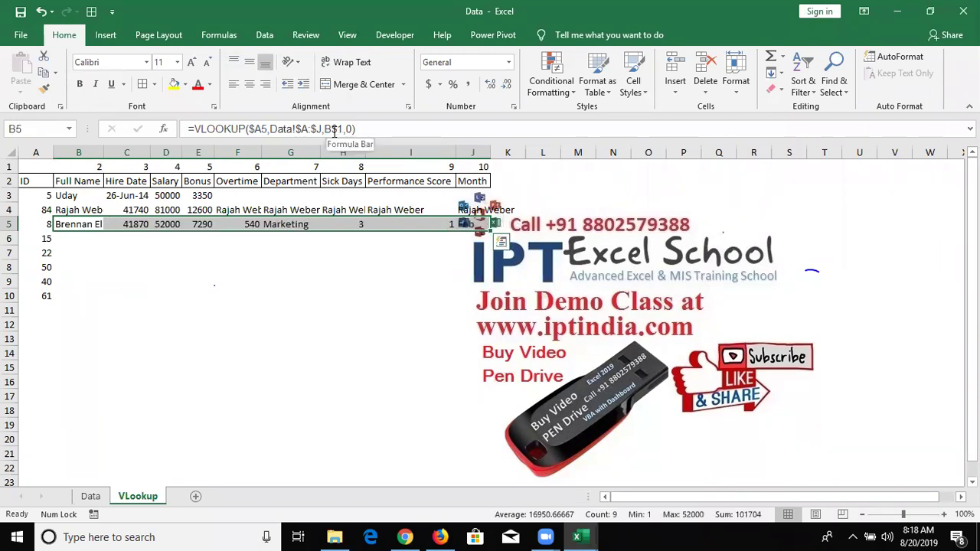
Step: Review the copied formulas along row 5 and the column-number row
key("Right")
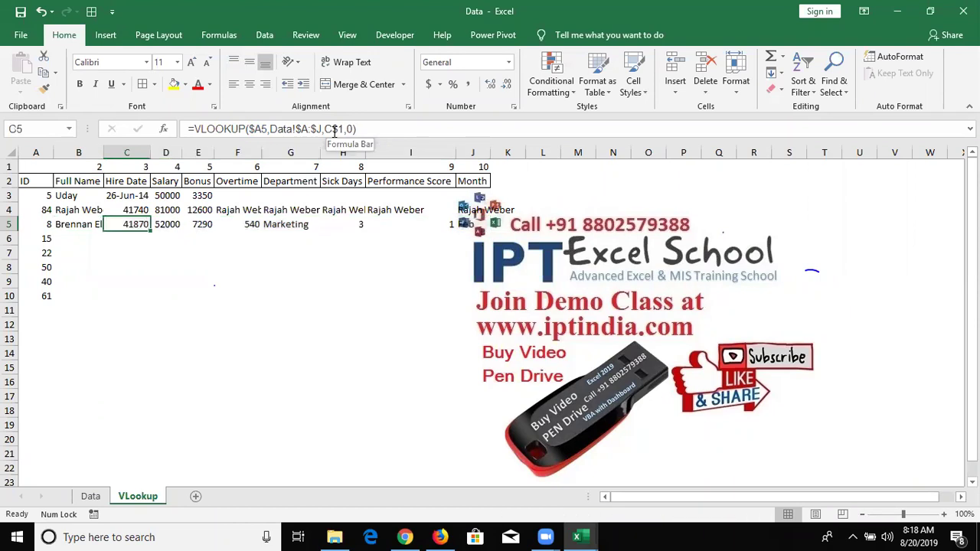
key("Right")
key("Right")
key("Right")
key("Right")
key("Right")
key("Right")
key("Left")
key("Left")
key("Left")
key("Left")
key("Left")
key("Left")
key("Left")
key("Down")
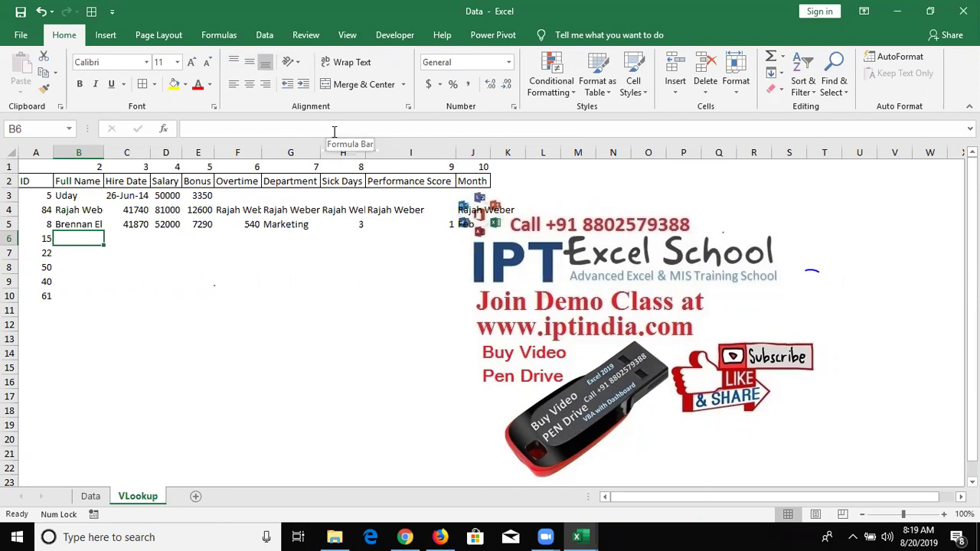
key("Up")
key("Up")
key("Up")
key("Up")
key("Up")
key("Down")
key("Down")
key("Down")
key("Up")
key("Up")
key("Up")
Step: Enter =COLUMN(Data!B2) in B6, returning 2, then start a new =VL entry
key("shift+space")
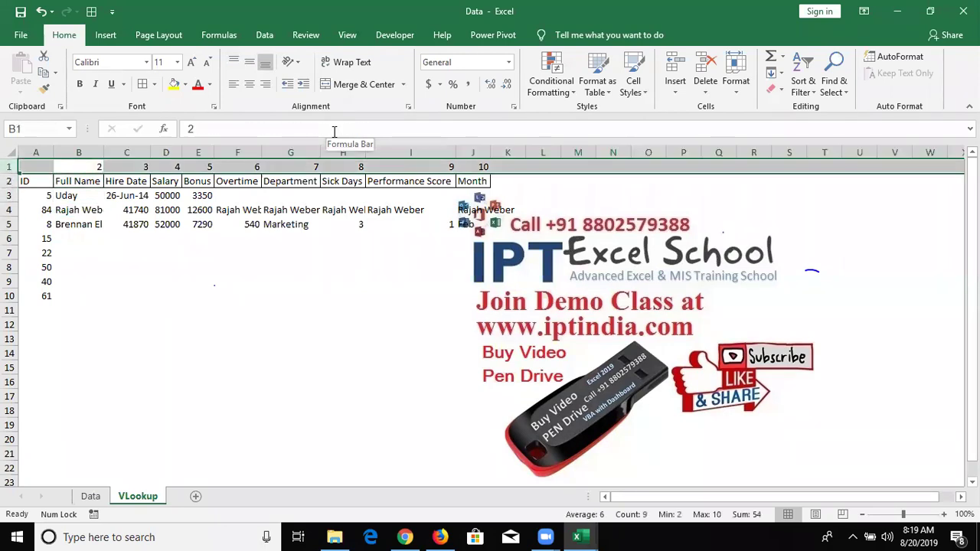
key("Down")
key("Down")
key("Down")
key("Down")
key("Down")
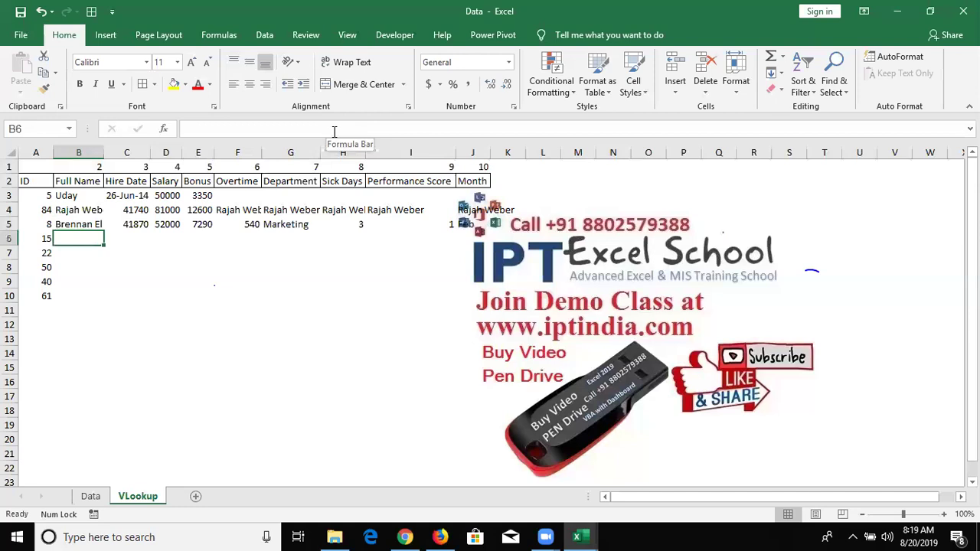
type("=col")
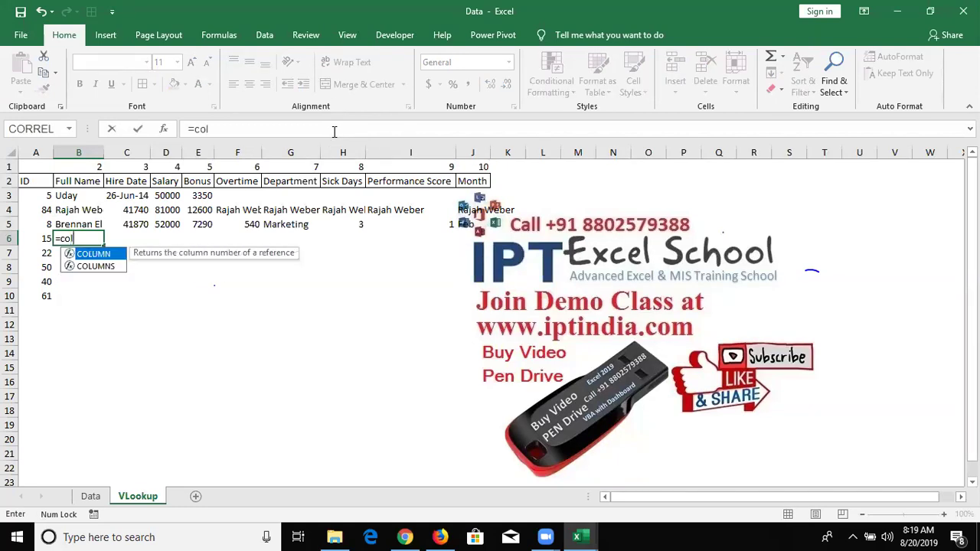
key("Tab")
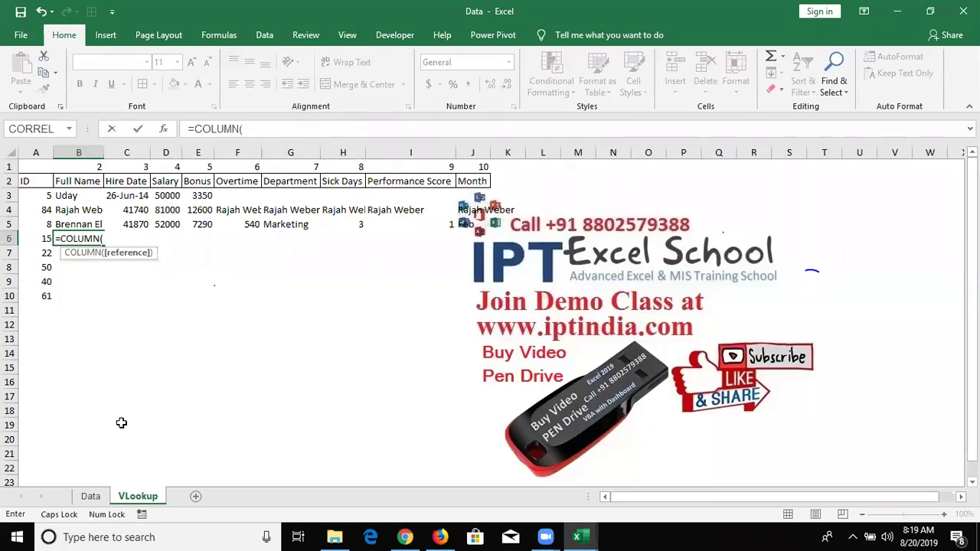
left_click(94, 511)
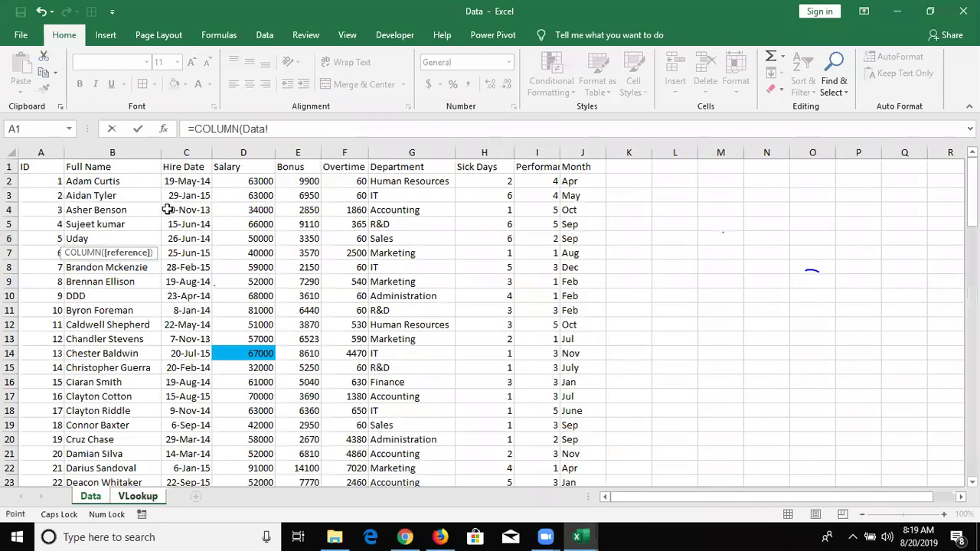
left_click(154, 178)
key("Return")
key("Up")
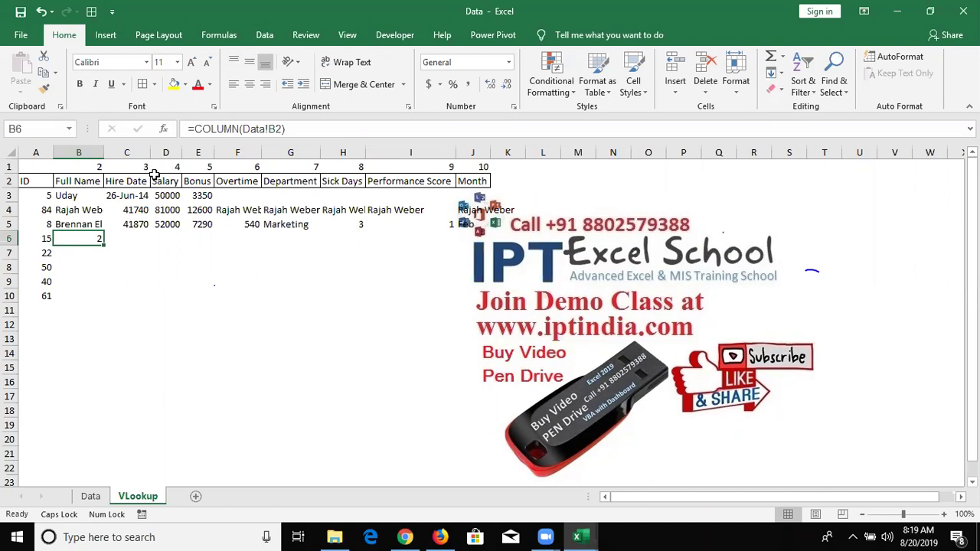
type("=VL")
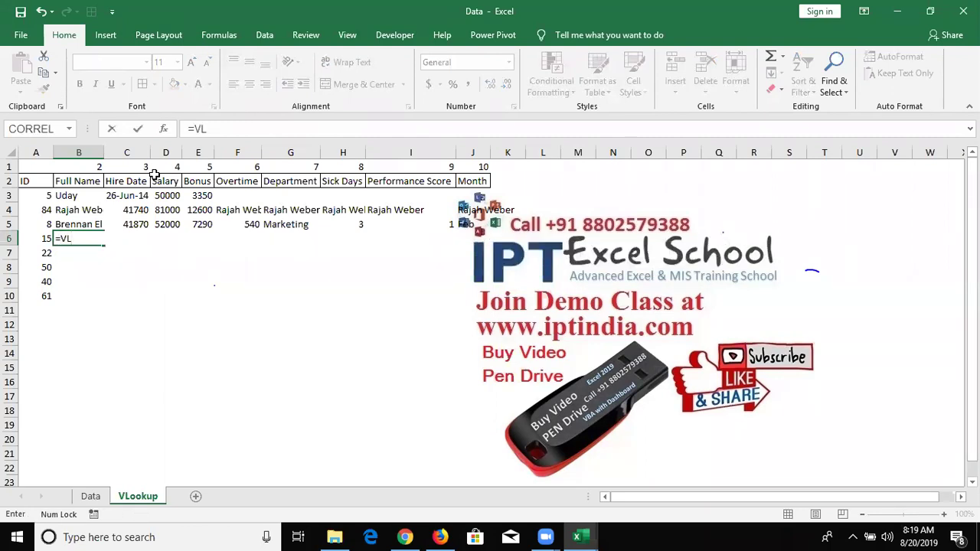
Step: Enter =VLOOKUP(A6,Data!A:J,COLUMN(Data!B2),0) in B6
key("BackSpace")
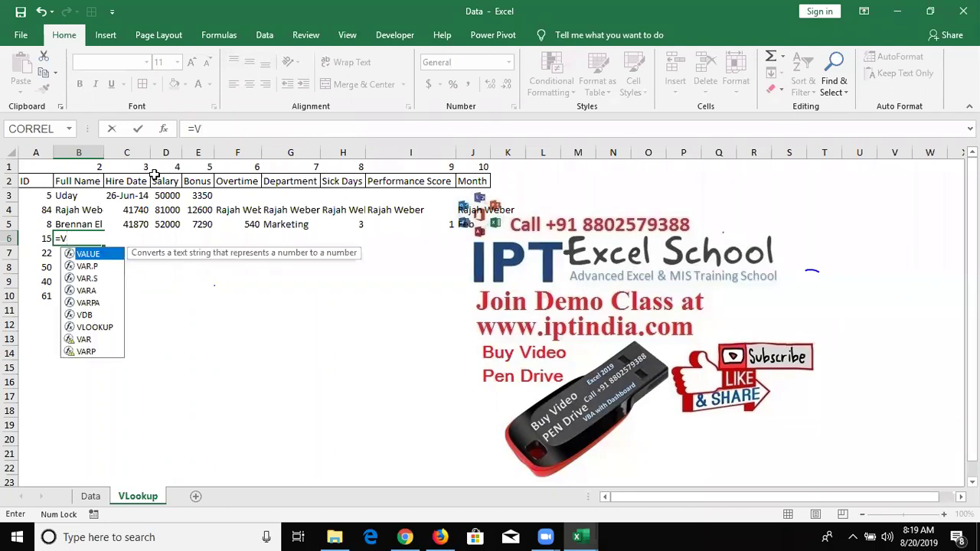
type("LOOKUP(")
key("Left")
type(",")
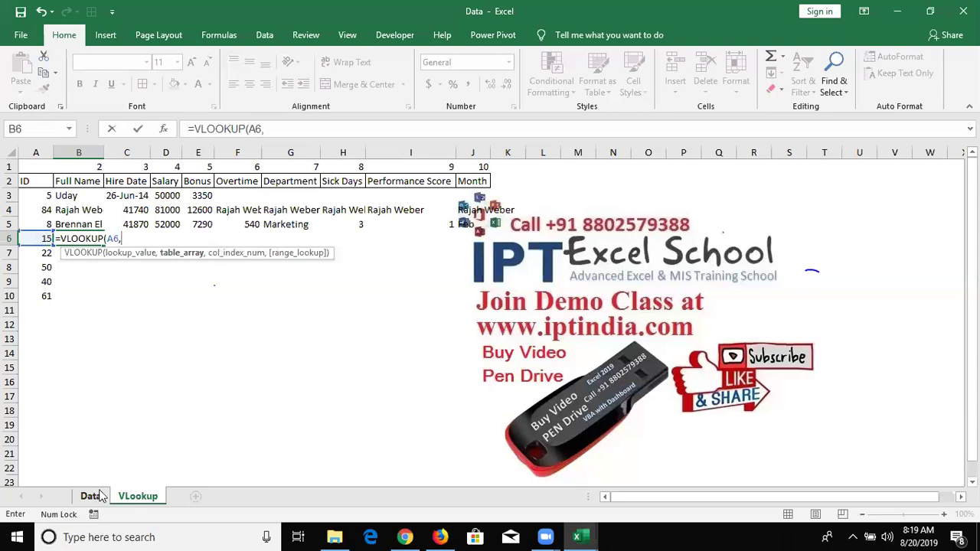
left_click(92, 496)
left_click_drag(42, 152, 567, 157)
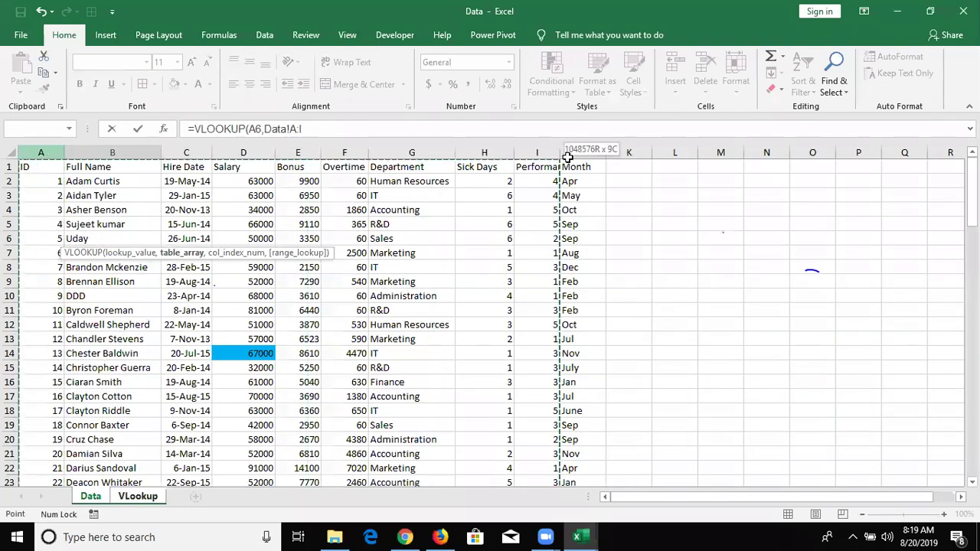
type(",")
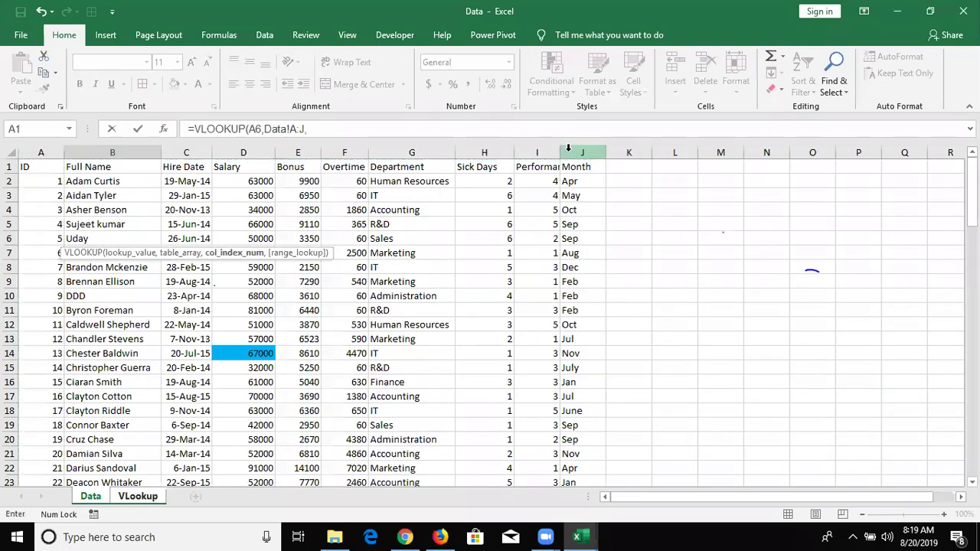
type("col")
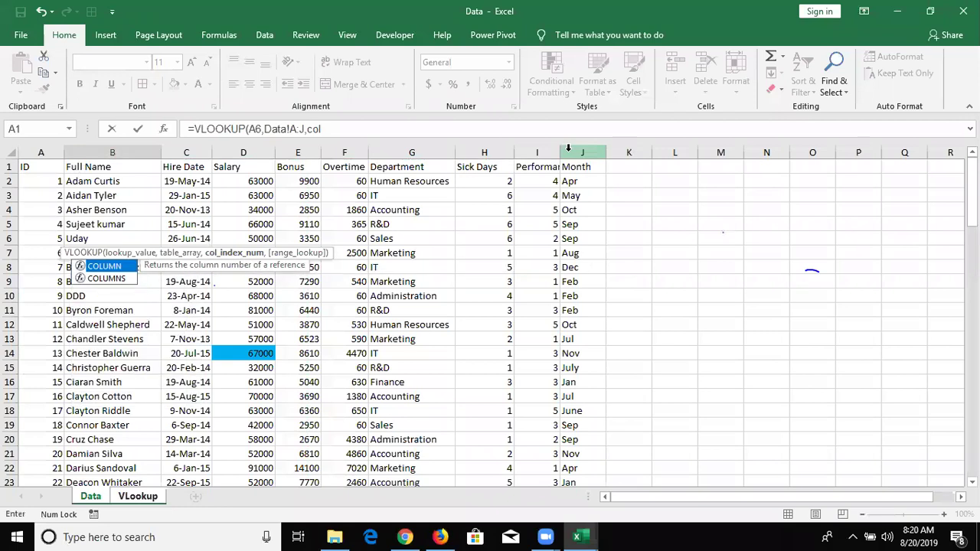
key("Tab")
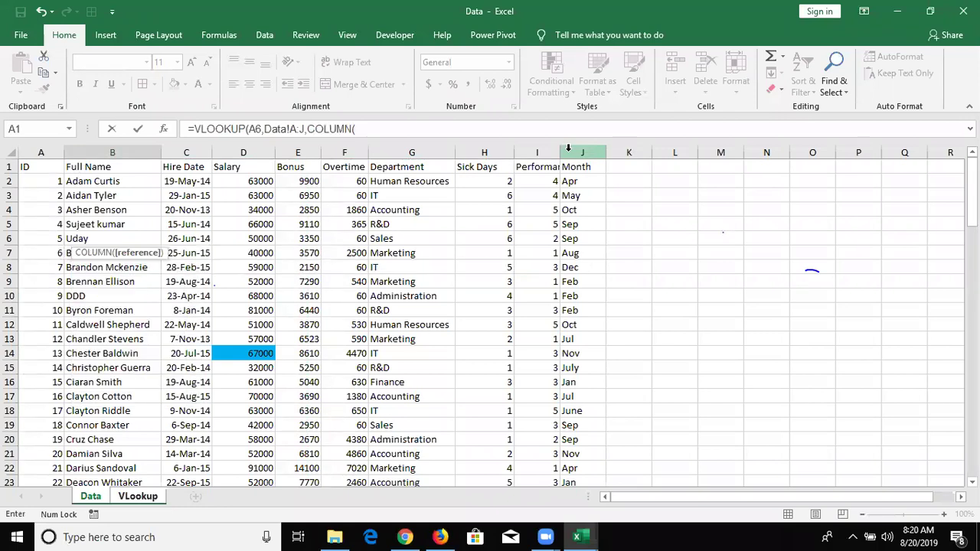
left_click(143, 176)
type("),")
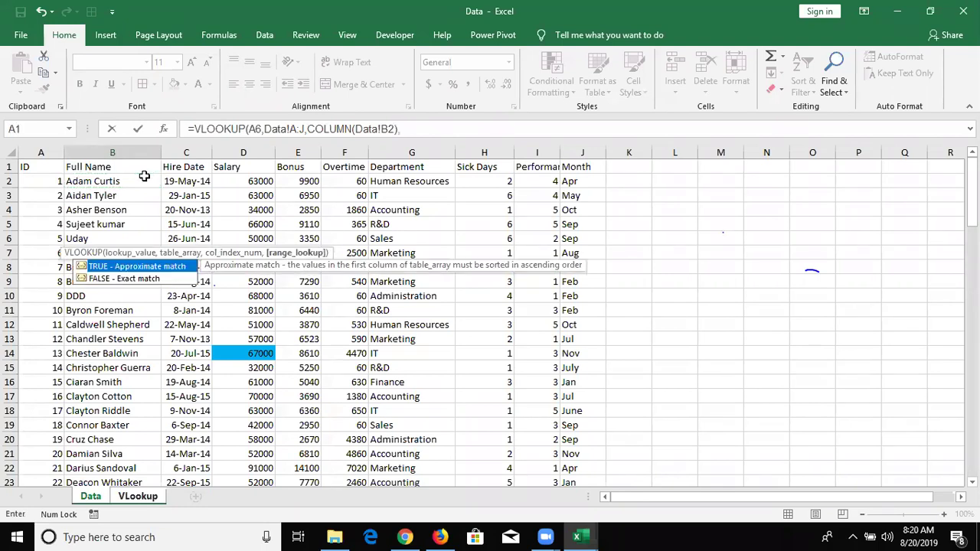
type("0")
type(")")
key("Return")
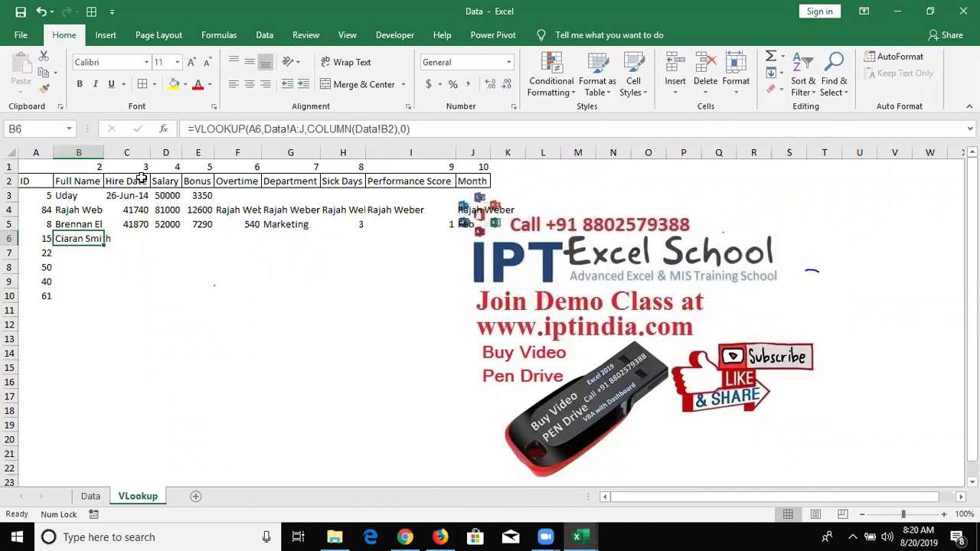
Step: Lock B6's references as $A6 and Data!$A:$J
left_click(252, 130)
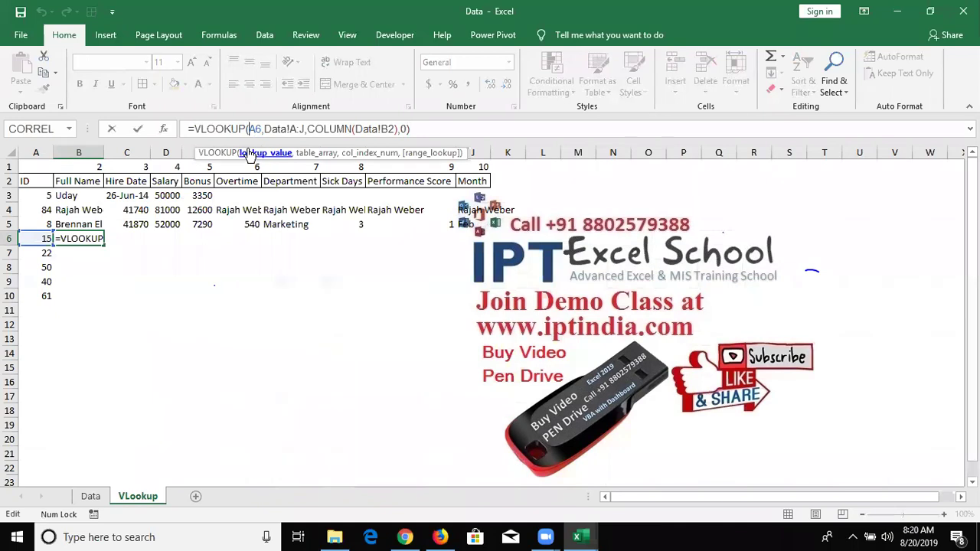
type("$")
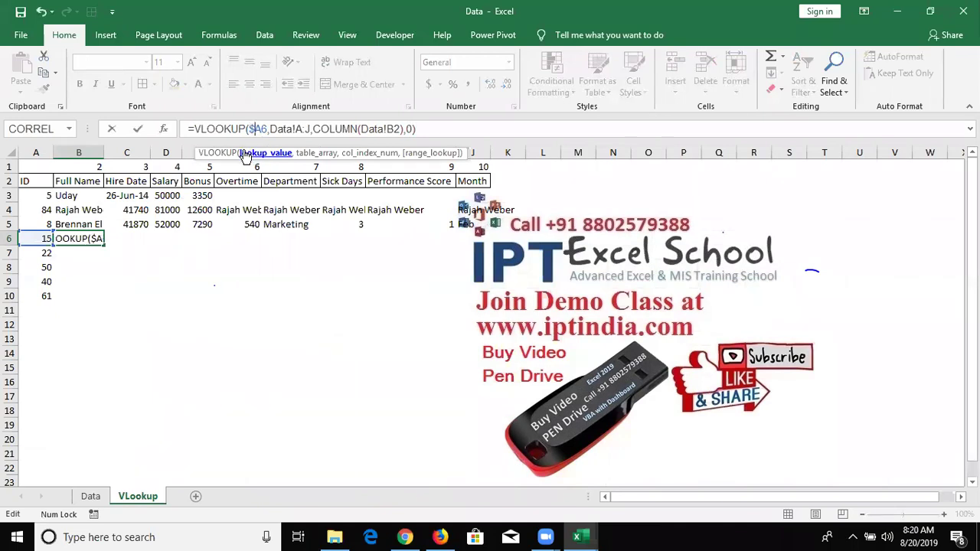
left_click(307, 128)
key("F4")
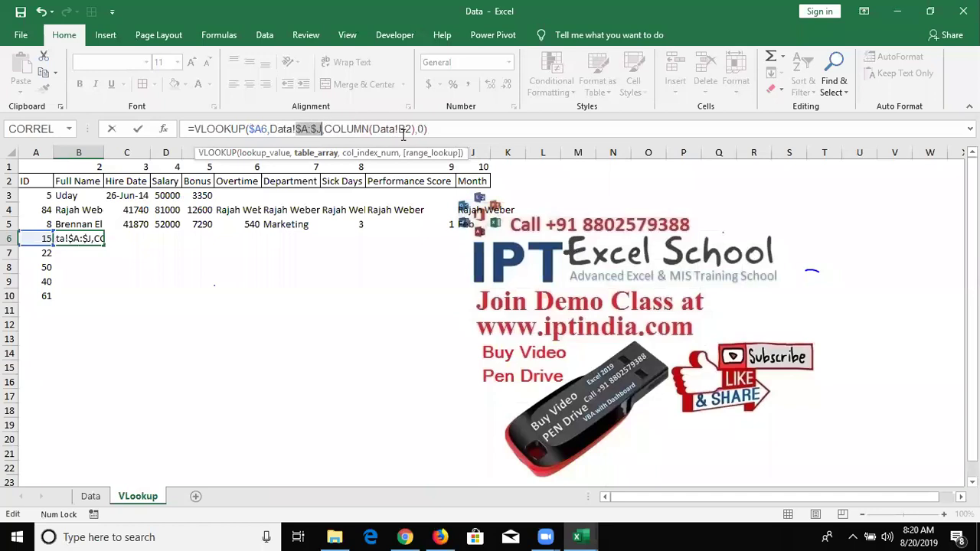
key("Return")
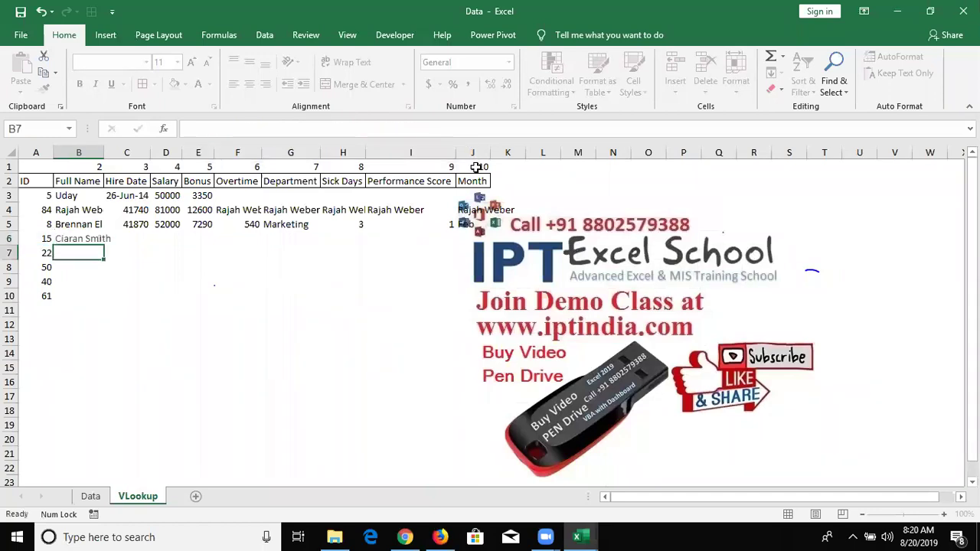
key("Up")
key("shift+Right")
key("shift+Right")
key("shift+Right")
key("shift+Right")
key("shift+Right")
key("shift+Right")
key("shift+Right")
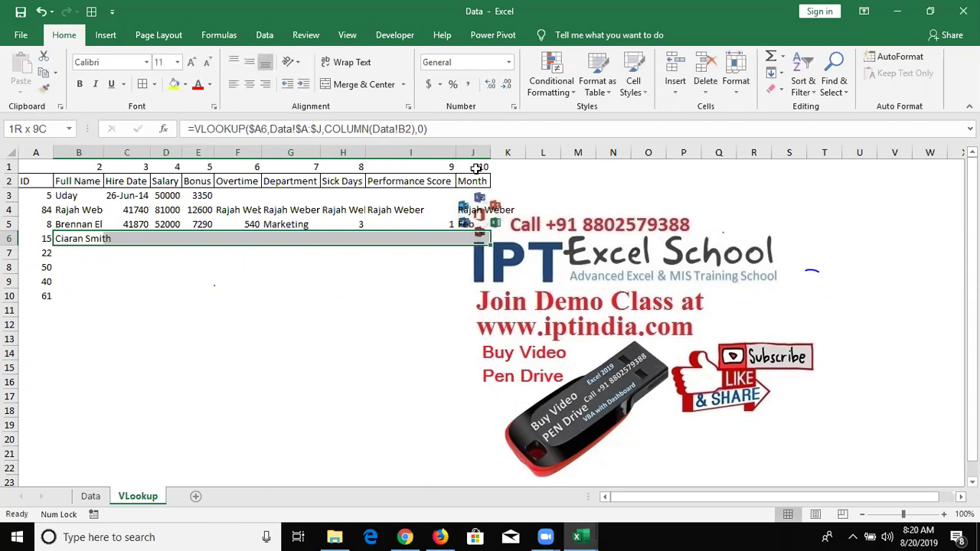
key("ctrl+r")
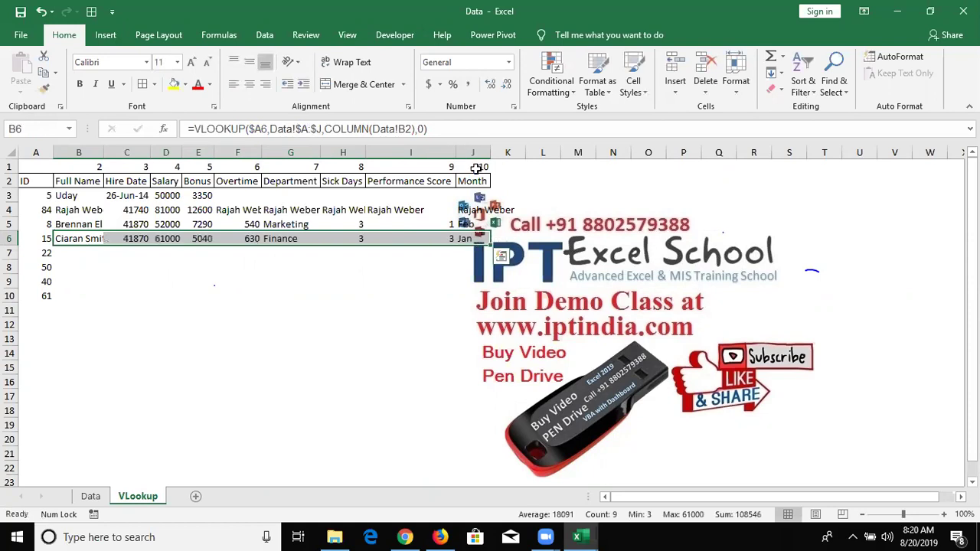
key("Down")
key("Up")
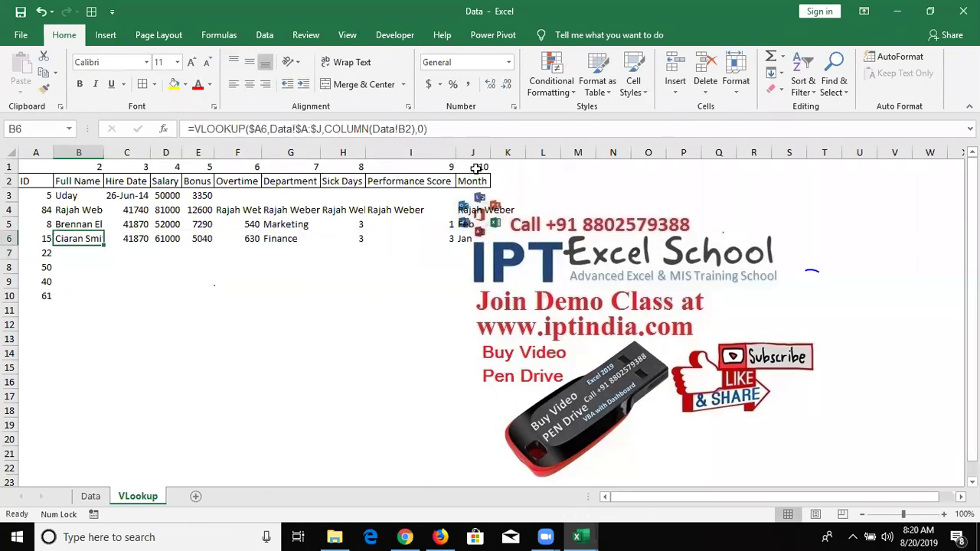
key("ctrl+c")
left_click(90, 496)
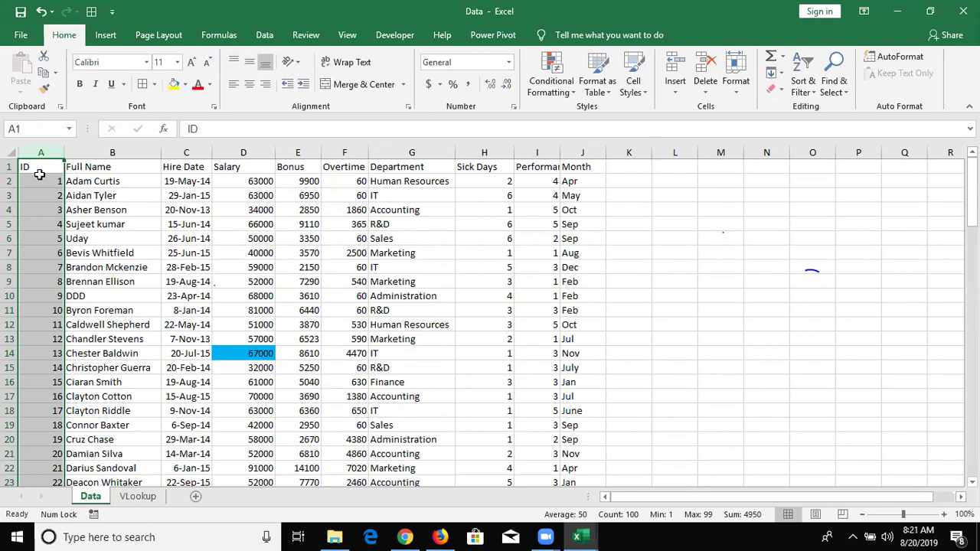
Step: Return to the VLookup sheet and check ID 15's row 6 formulas
left_click(39, 176)
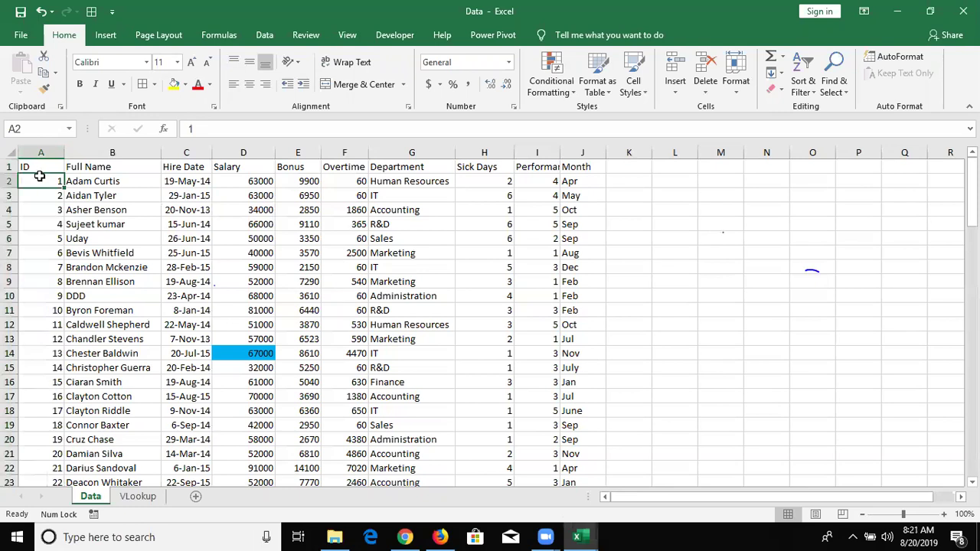
left_click(130, 500)
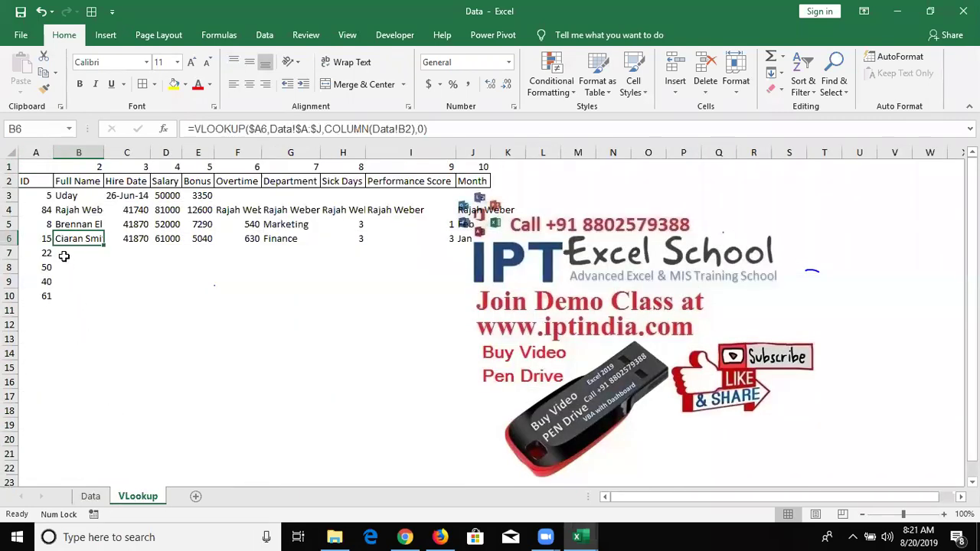
left_click(90, 498)
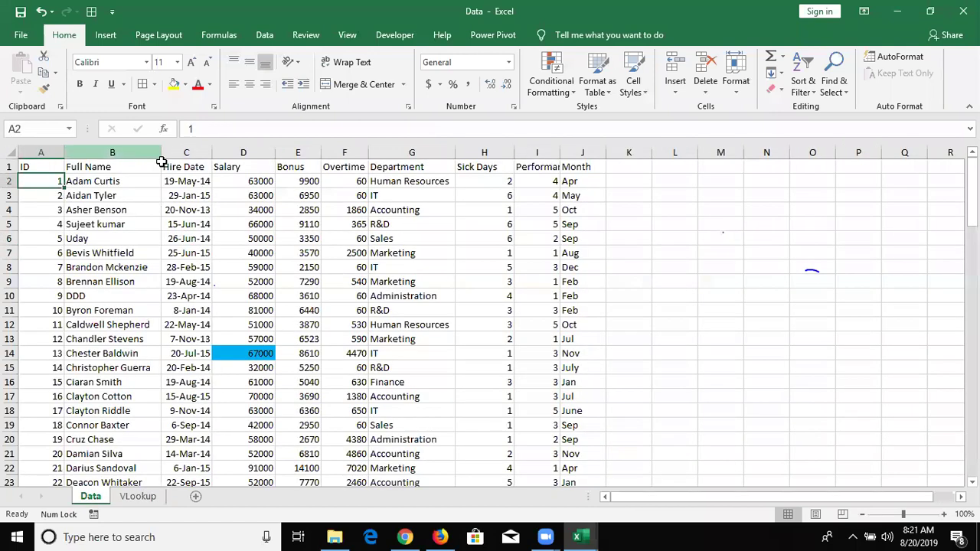
left_click(121, 498)
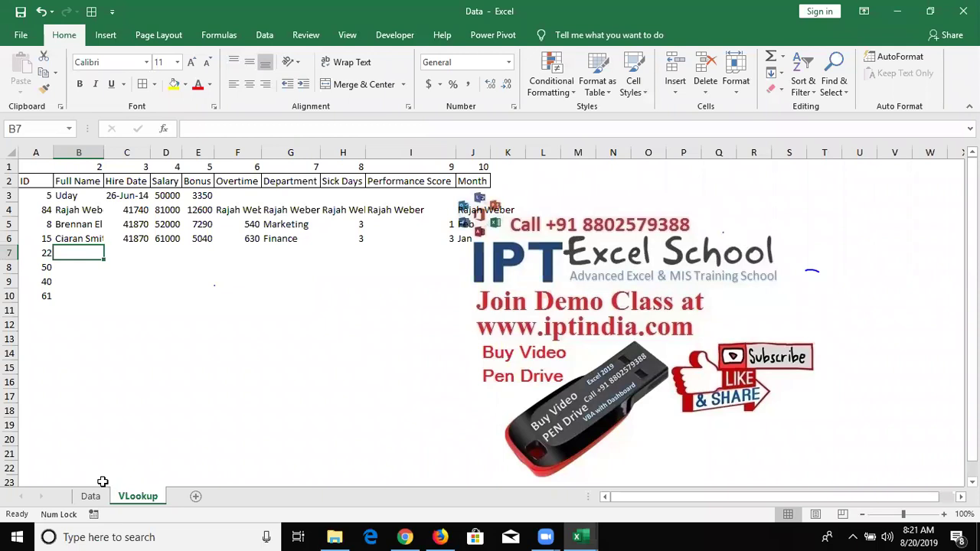
key("Up")
key("Right")
key("Right")
key("Right")
key("Right")
key("Right")
key("Right")
key("Right")
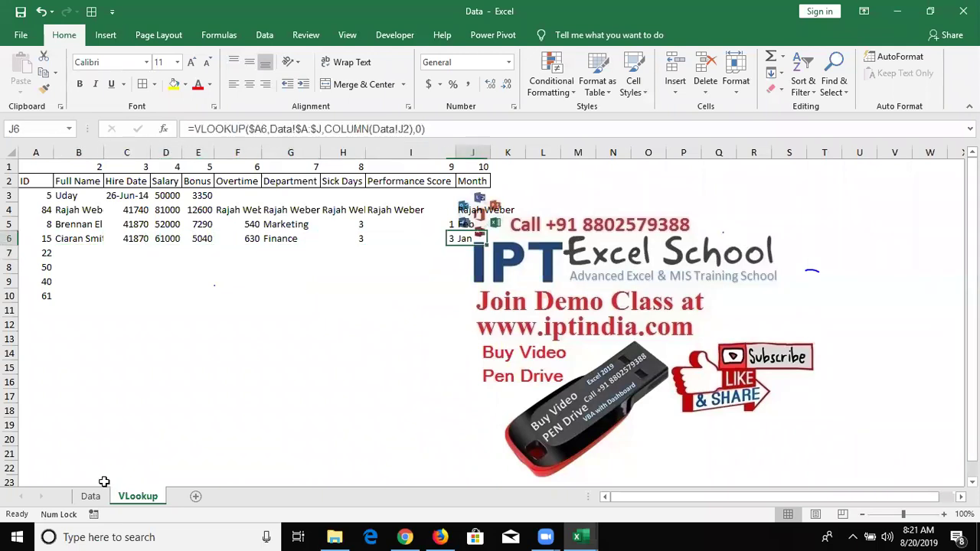
key("Down")
key("Down")
key("Left")
key("Left")
key("Left")
key("Left")
key("Left")
key("Left")
key("Left")
key("Left")
Step: Select B7:J7 for ID 22's lookup row
key("Up")
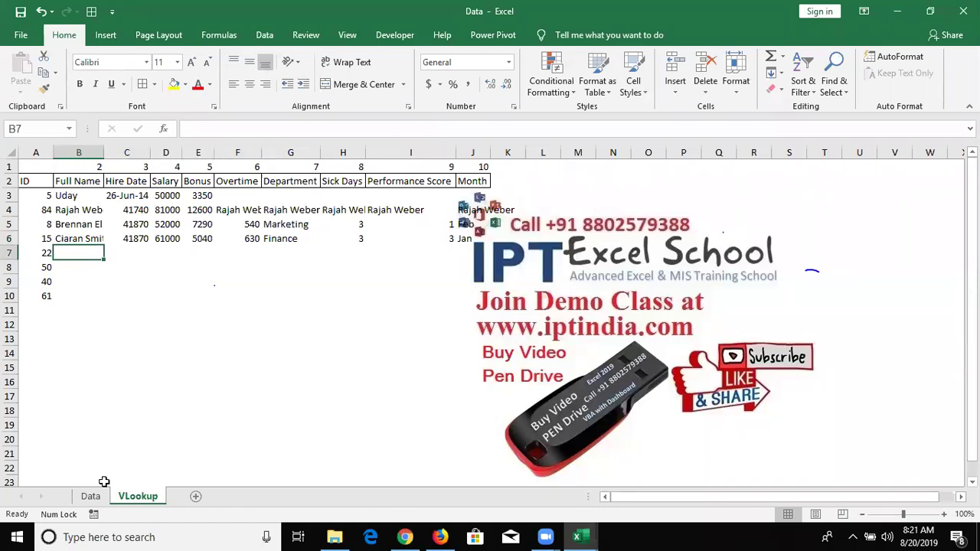
key("shift+Right")
key("shift+Right")
key("shift+Right")
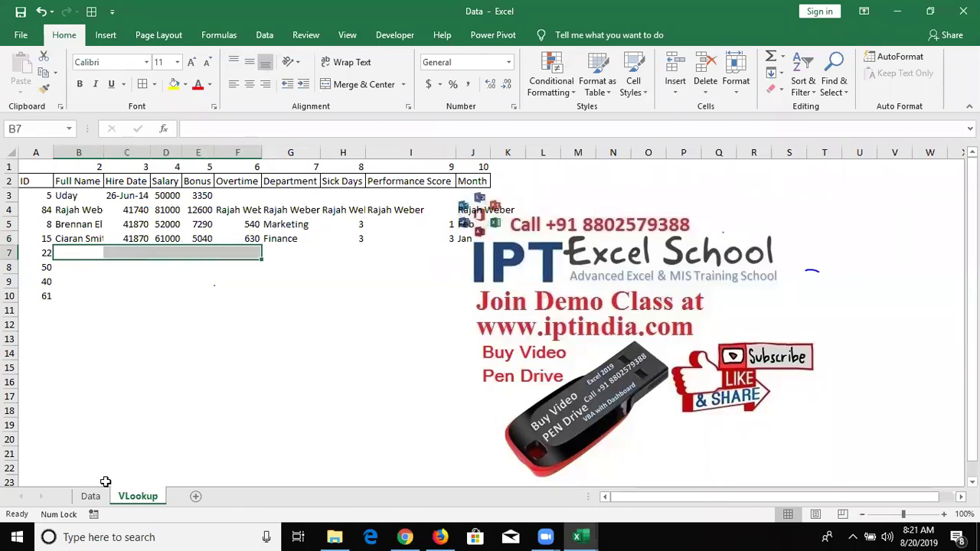
key("Left")
key("Right")
key("shift+Right")
key("shift+Right")
key("shift+Right")
key("shift+Right")
key("shift+Right")
key("shift+Right")
key("shift+Right")
key("shift+Right")
key("shift+Left")
key("Left")
key("Right")
key("shift+Right")
key("shift+Right")
key("shift+Right")
key("shift+Right")
key("shift+Right")
key("shift+Right")
key("shift+Right")
key("shift+Right")
key("shift+Right")
key("shift+Left")
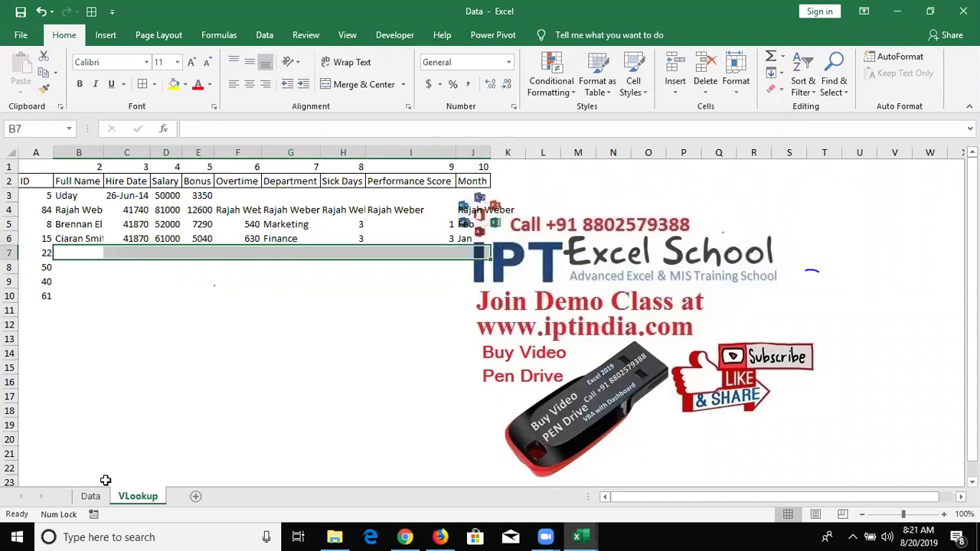
Step: Build =VLOOKUP(A7,Data!A:J,COLUMN(Data!B1),0) in B7 to look up ID 22
type("=vl")
key("Tab")
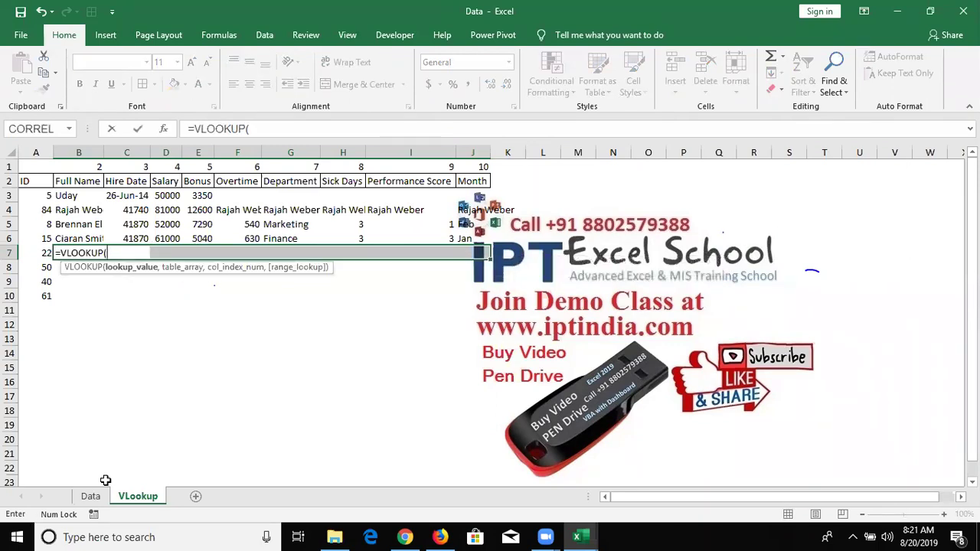
left_click(23, 256)
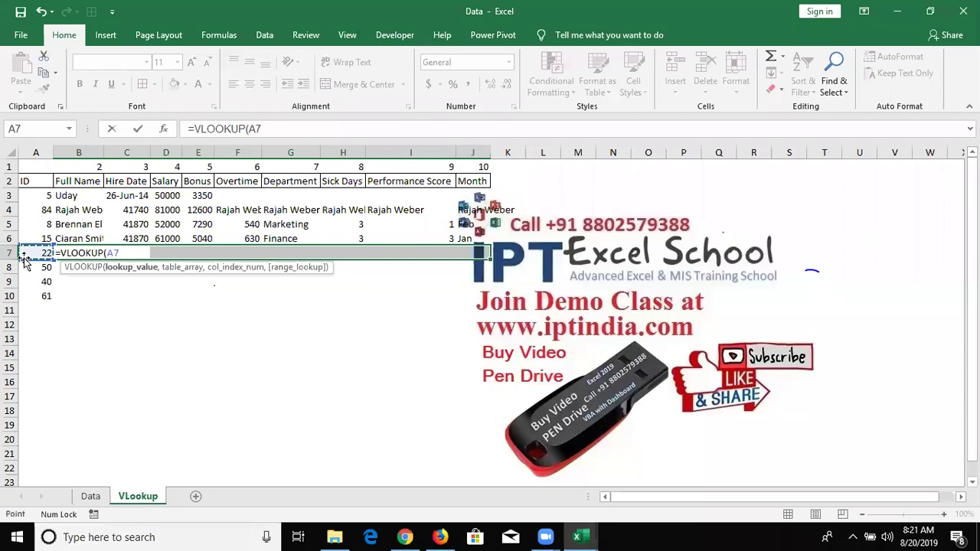
type(",")
left_click(90, 497)
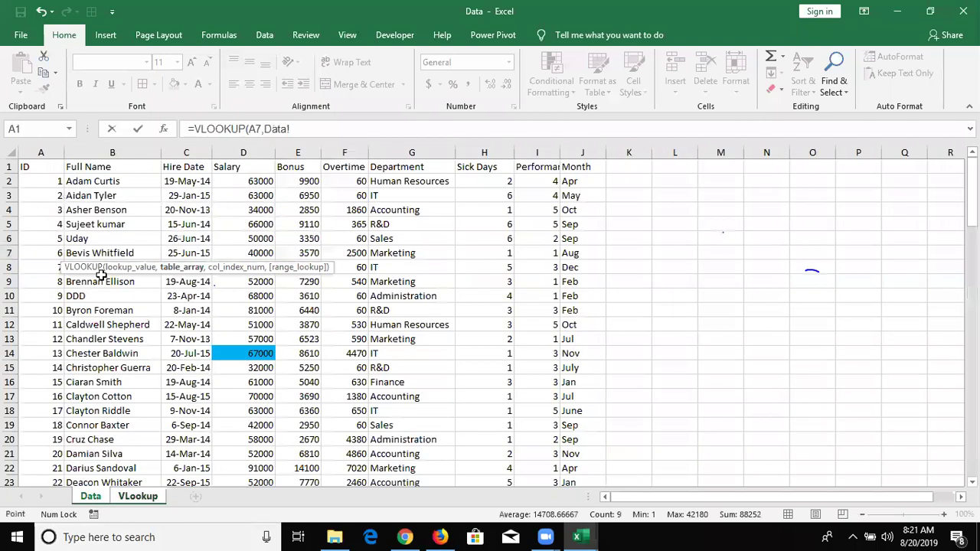
left_click_drag(53, 153, 595, 190)
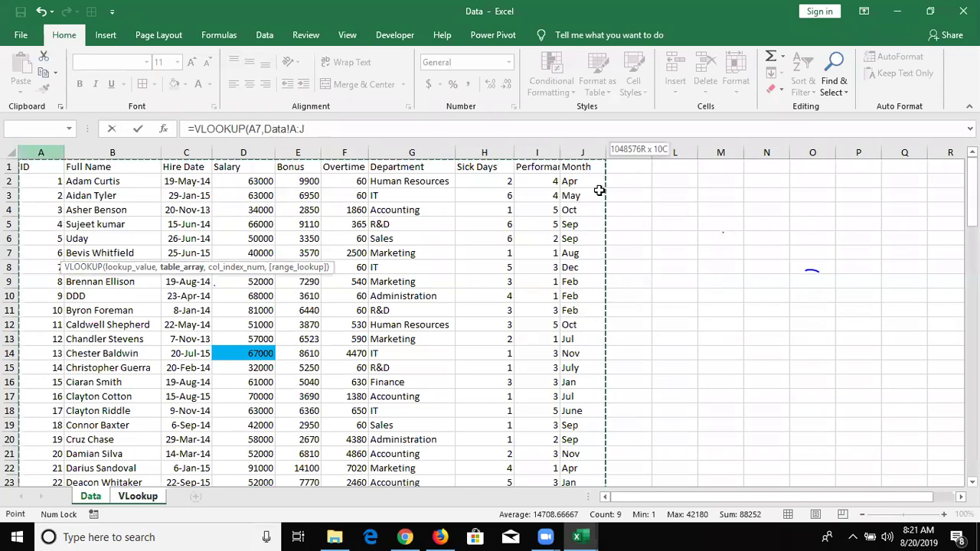
type(",c")
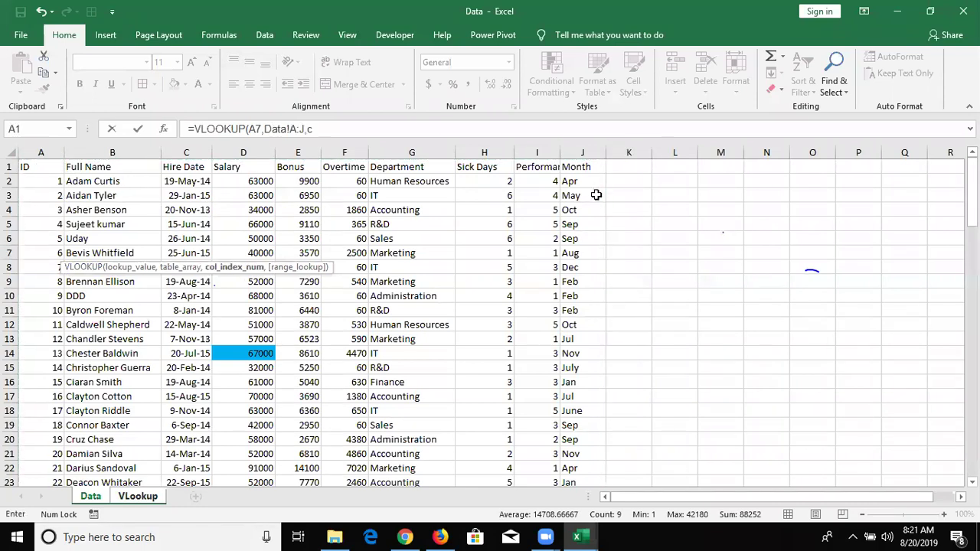
type("ol")
key("Tab")
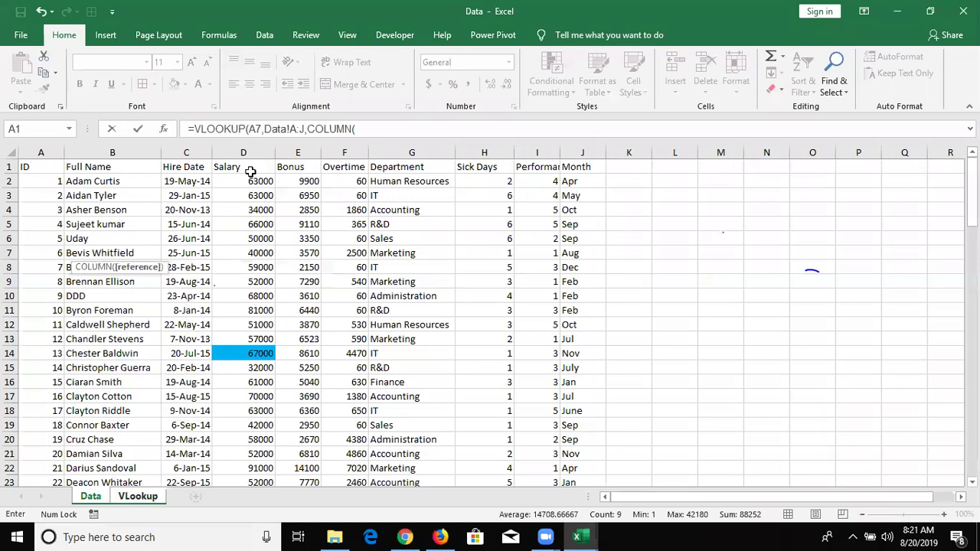
left_click(122, 168)
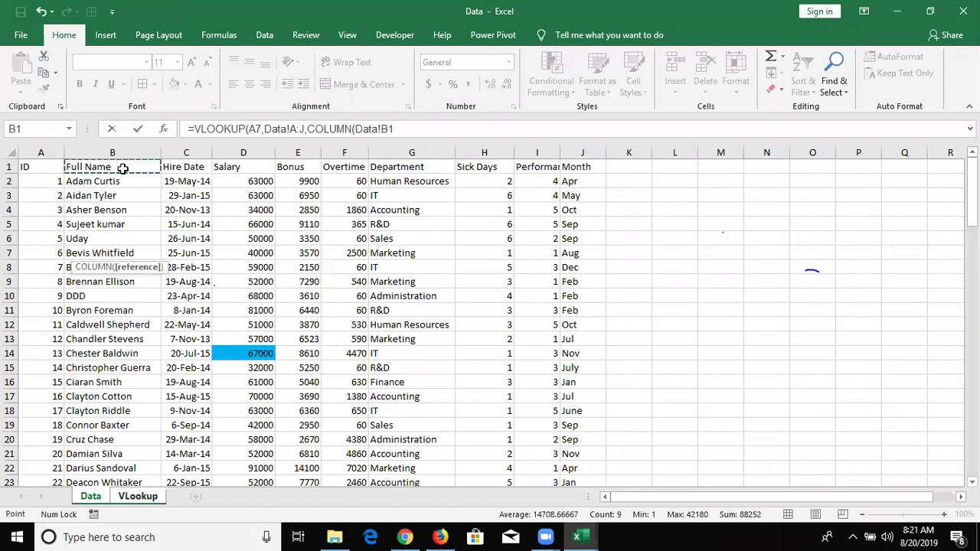
type("),0)")
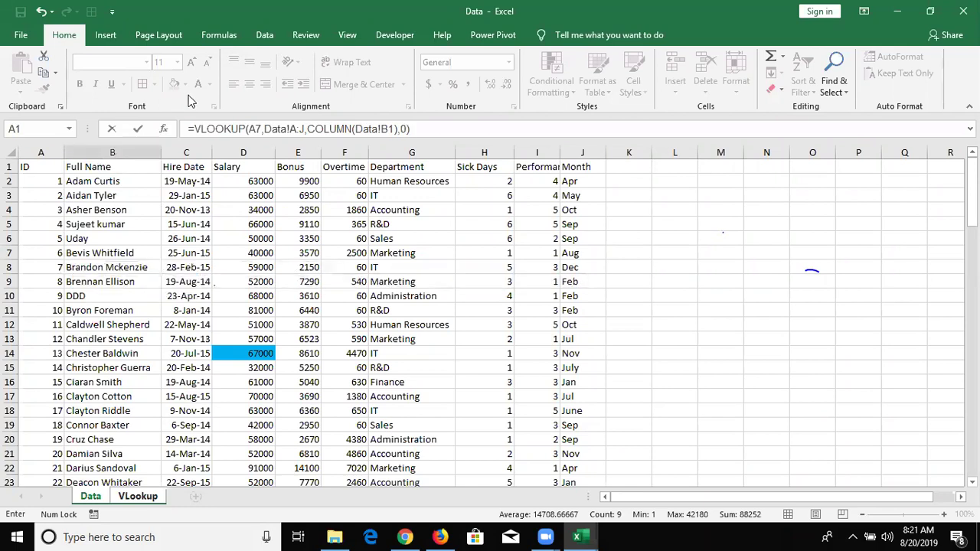
Step: Make $A7 and Data!$A:$J absolute, fill B7:J7 with Ctrl+Enter, then view the Data sheet
left_click(252, 129)
type("$")
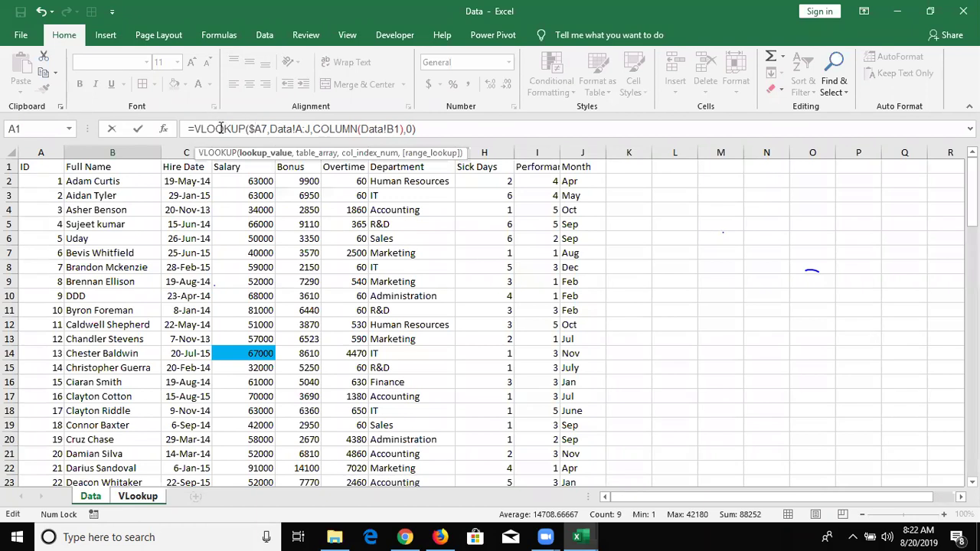
left_click(303, 129)
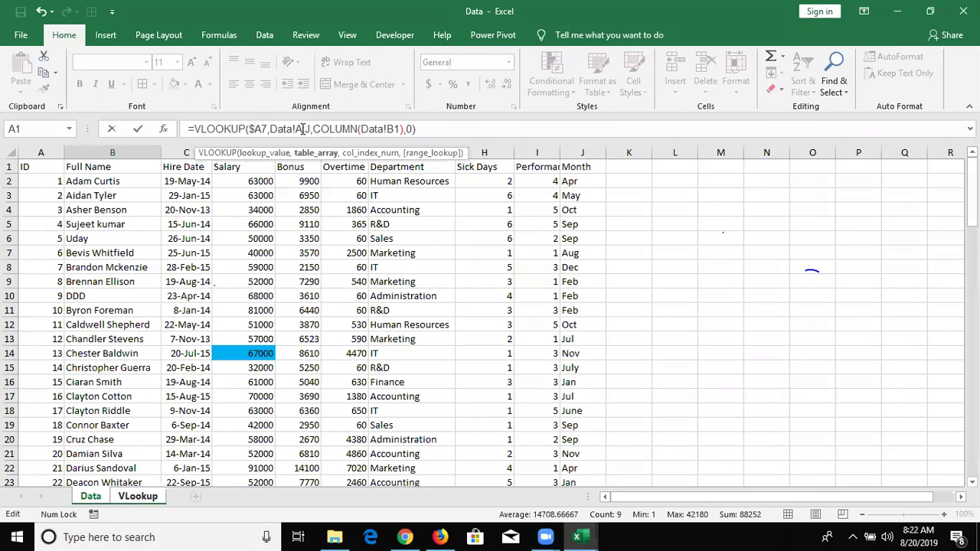
key("F4")
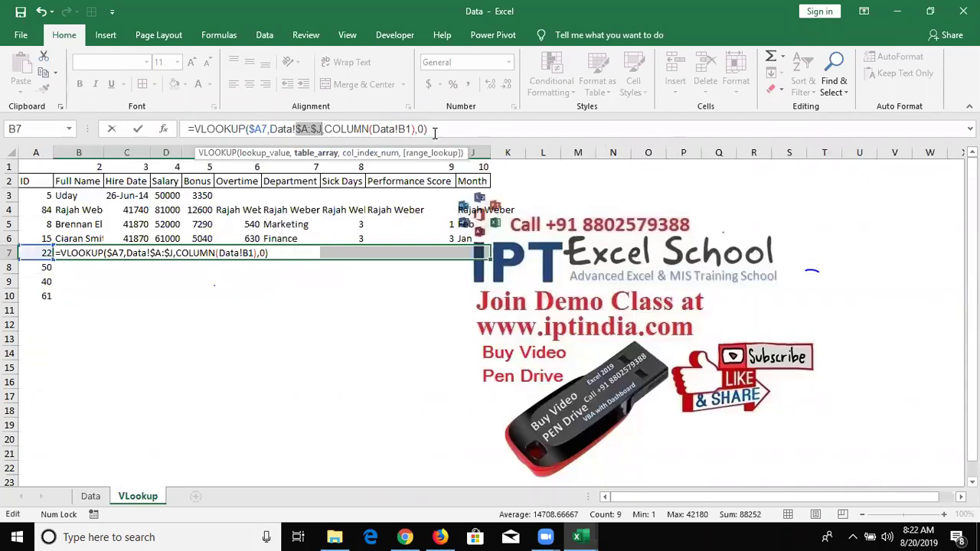
left_click(434, 130)
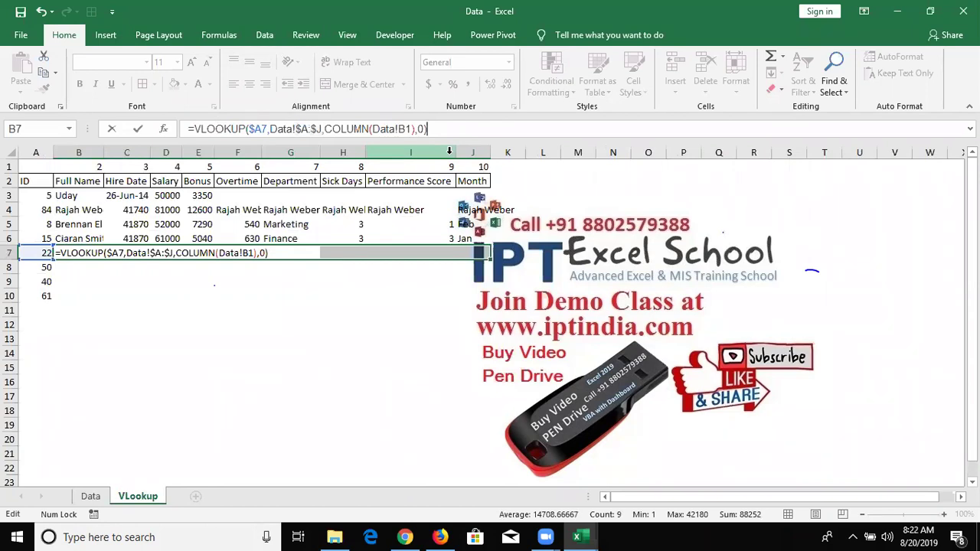
key("ctrl+Return")
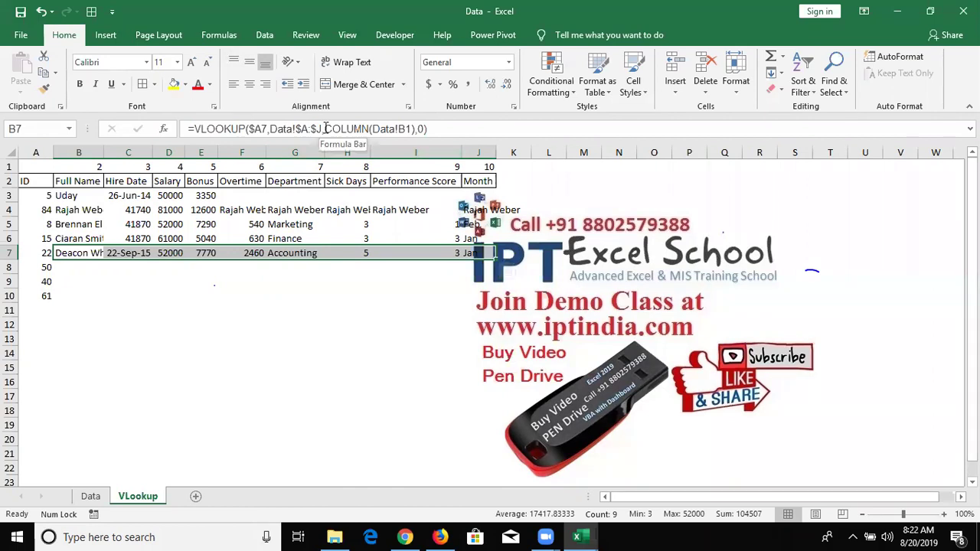
left_click(83, 267)
left_click(90, 496)
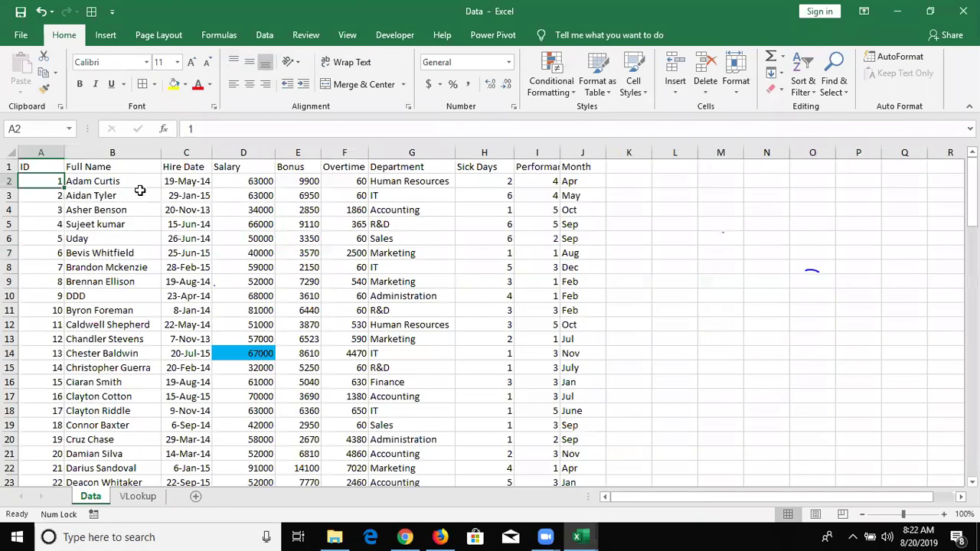
Step: Enter =VLOOKUP(A8,Data!A:J,{2,3,4,5,6,7,8,9,10},0) as an array formula across B8:J8
left_click(117, 152)
left_click(242, 153)
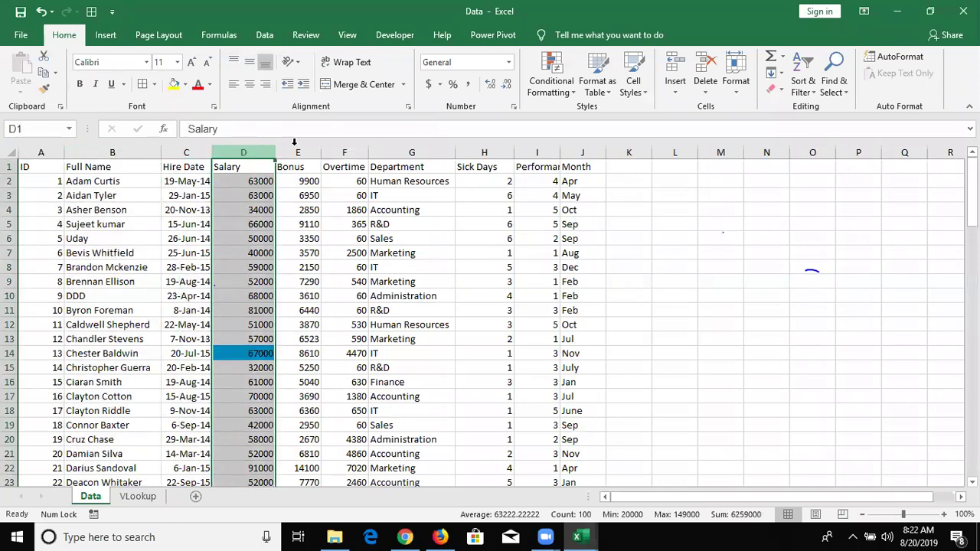
left_click(135, 497)
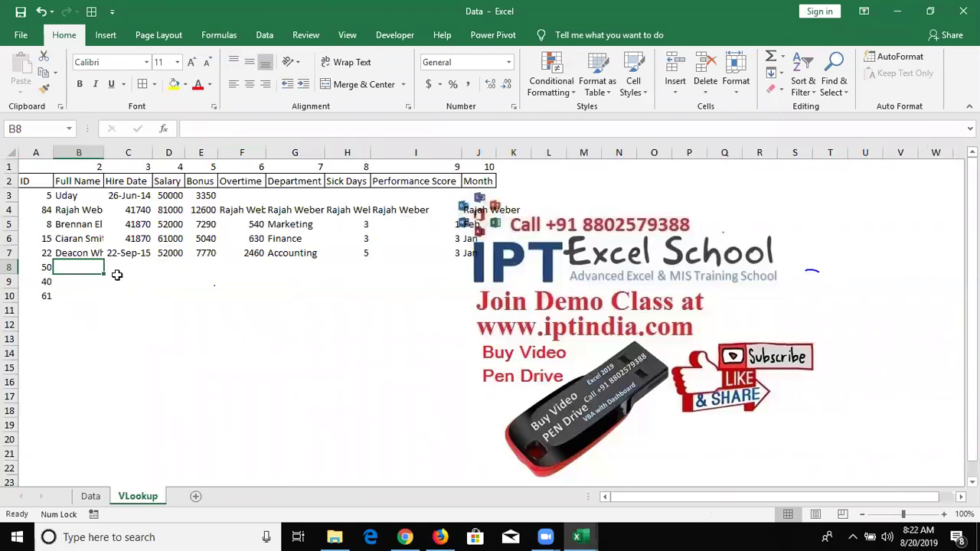
key("shift+Right")
key("shift+Right")
key("shift+Right")
key("shift+Right")
key("shift+Right")
key("shift+Right")
key("shift+Right")
key("shift+Right")
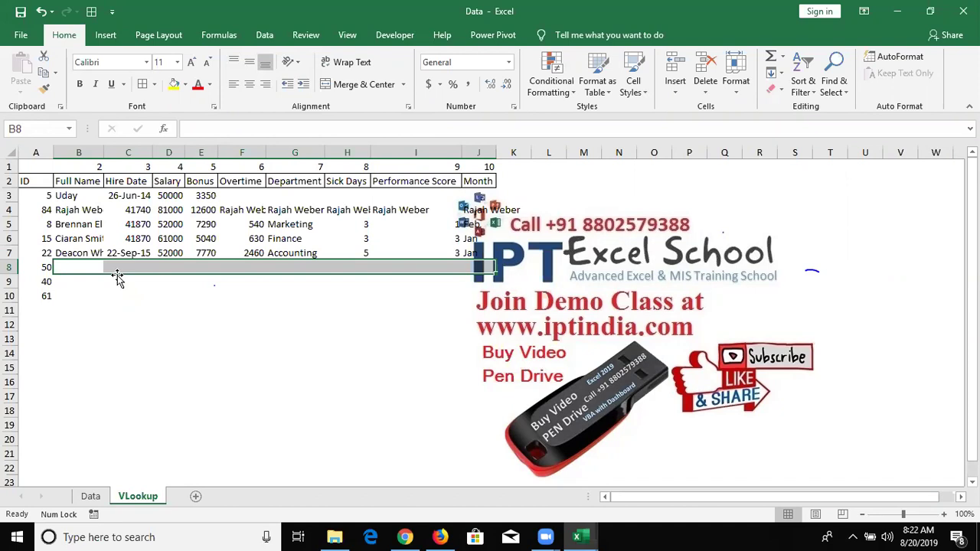
type("=V")
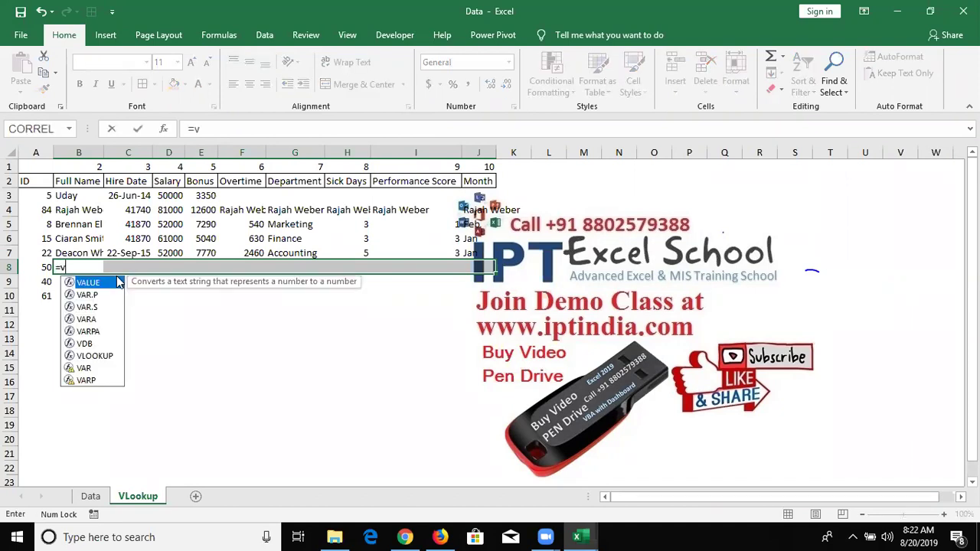
type("LOOKUP(")
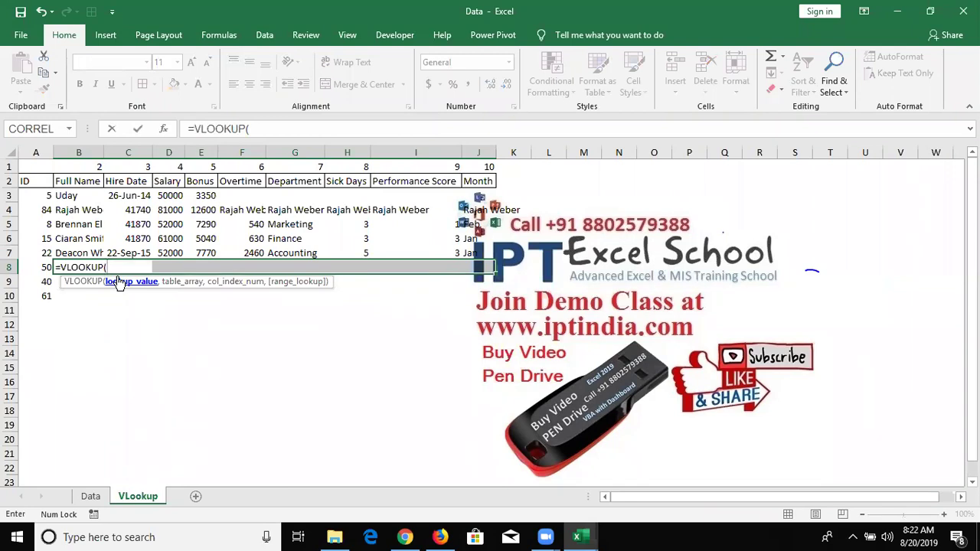
key("Left")
type(",")
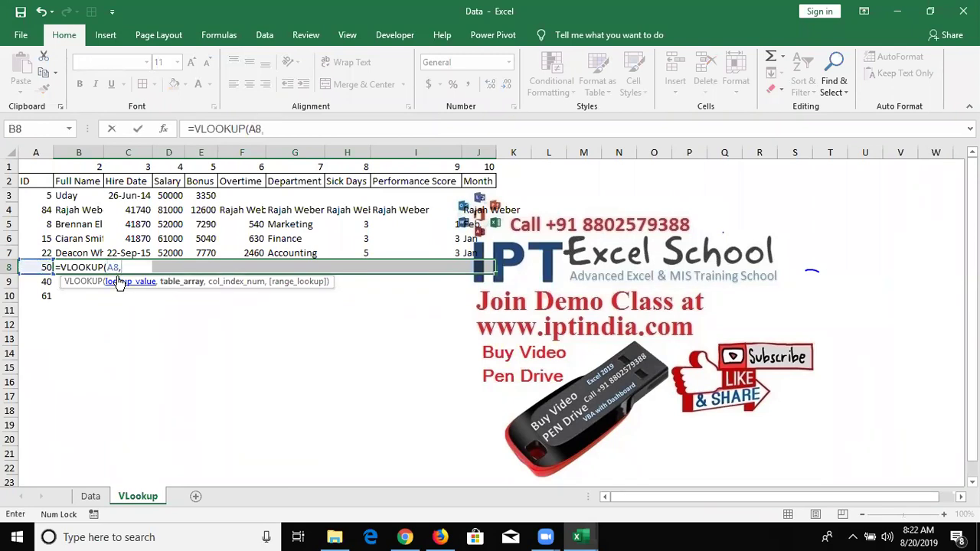
left_click(91, 497)
left_click_drag(56, 153, 597, 145)
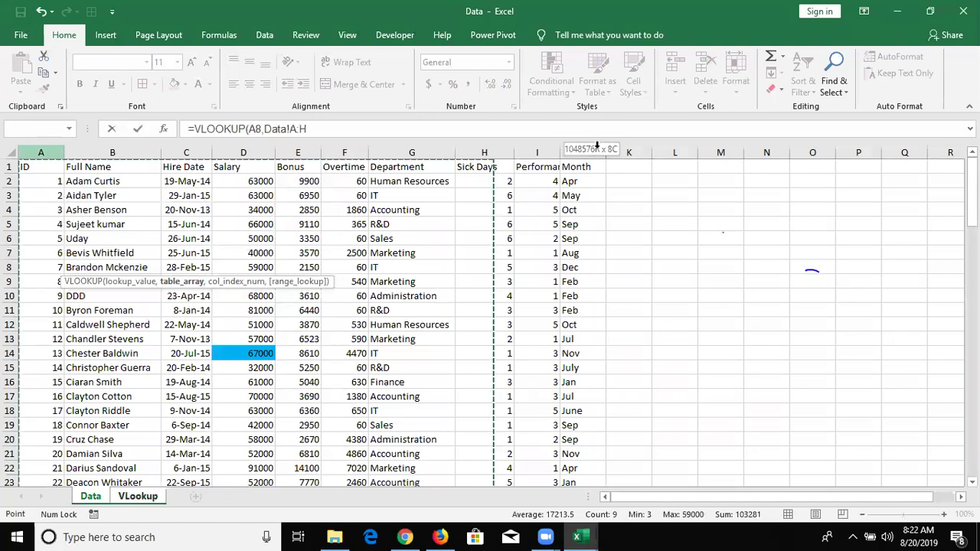
left_click_drag(598, 145, 598, 145)
type(",{")
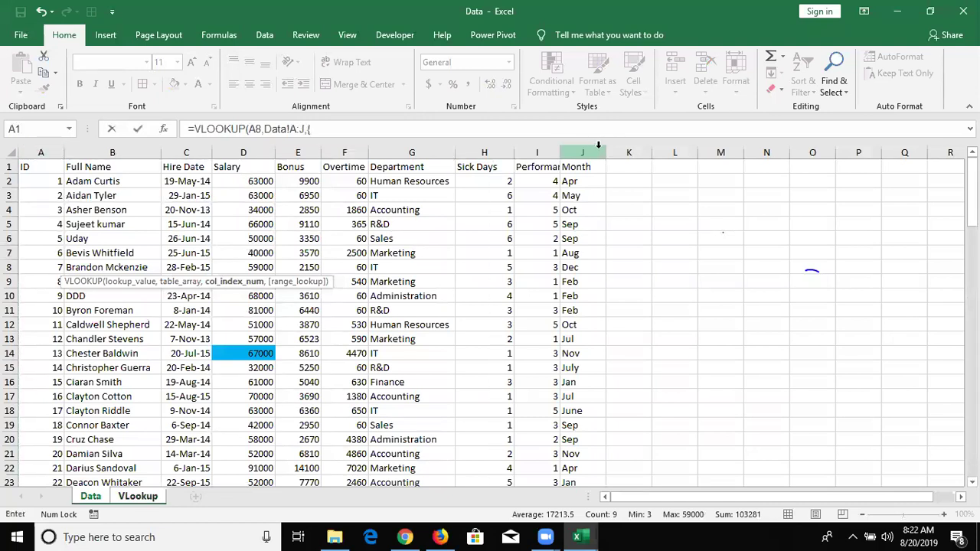
type("2,3,4,5,6,7,")
type("8,9,")
type("10")
type("},0)")
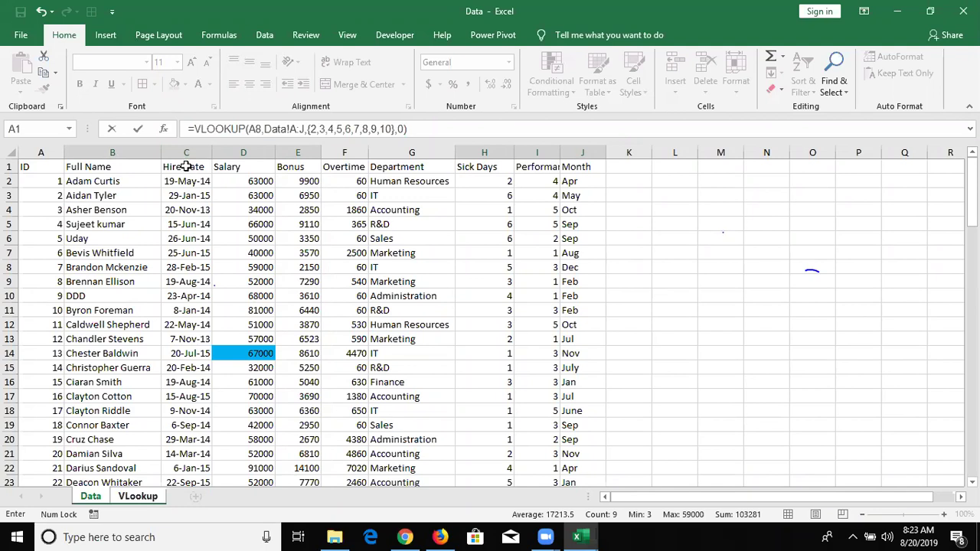
key("ctrl+shift+Return")
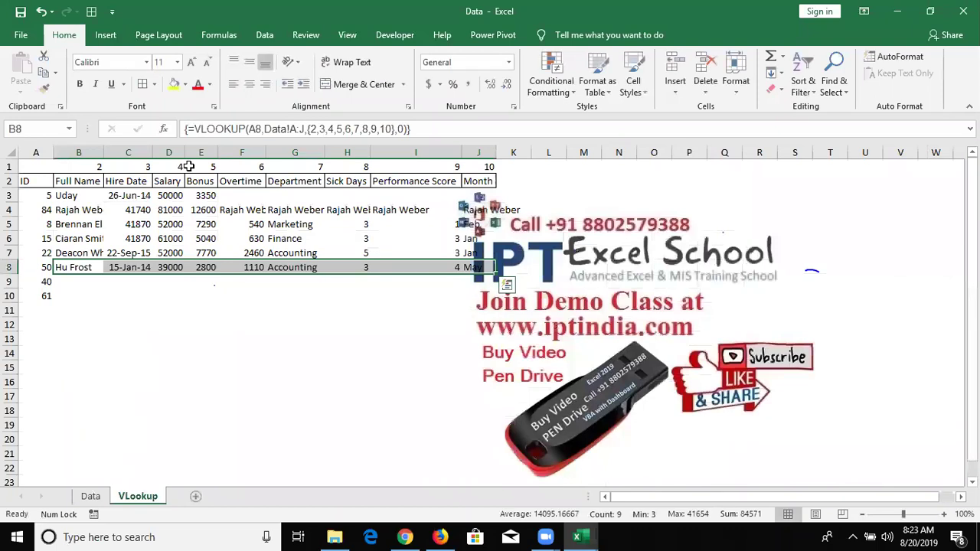
Step: Check the row 8 results, including ID 50's Bonus in E8
key("shift+BackSpace")
key("Right")
key("Right")
key("Right")
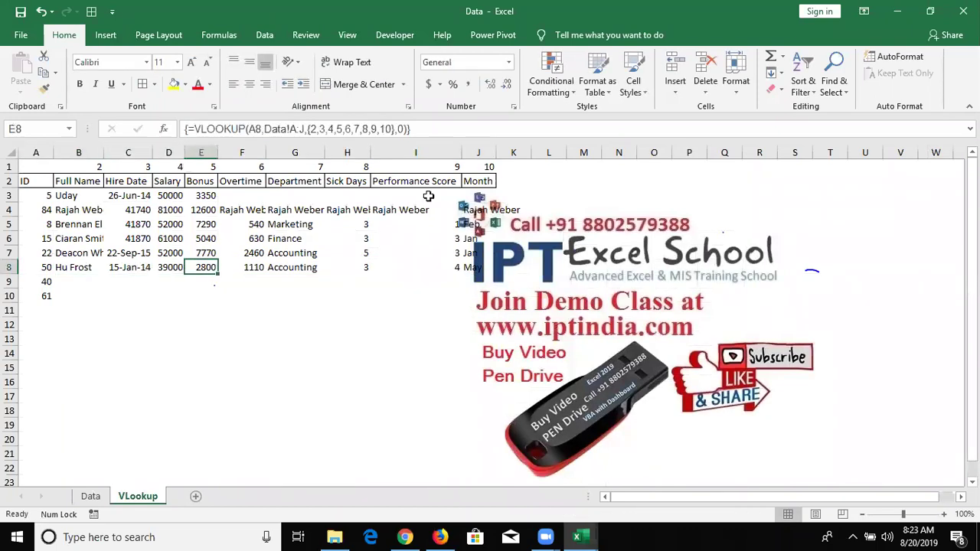
left_click(578, 179)
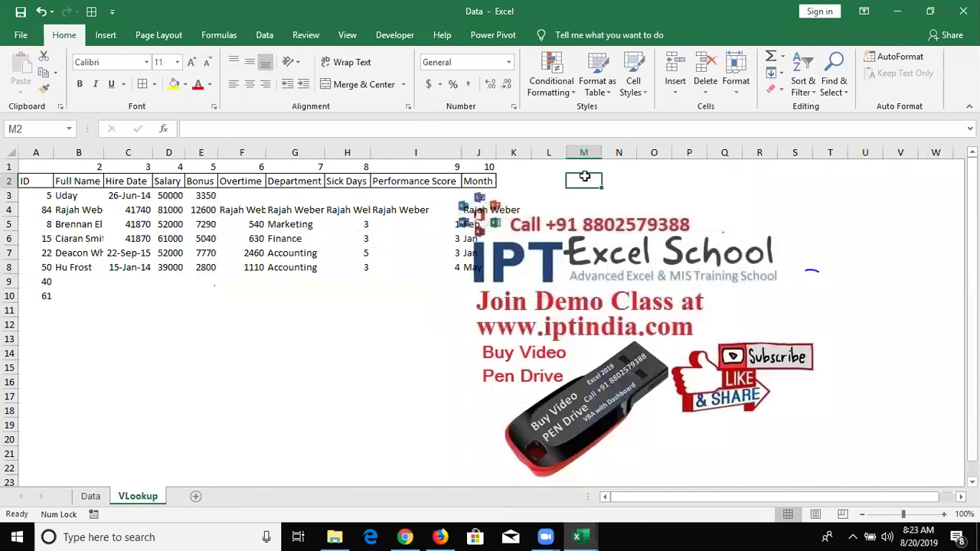
Step: Enter the sample numbers 1, 2, 3, 4 in M2:P2
type("1")
key("Tab")
type("2")
key("Tab")
type("3")
key("Tab")
type("4")
key("Tab")
Step: Select M3:P3 and start typing the array constant ={1,2,3
key("Left")
key("Left")
key("Left")
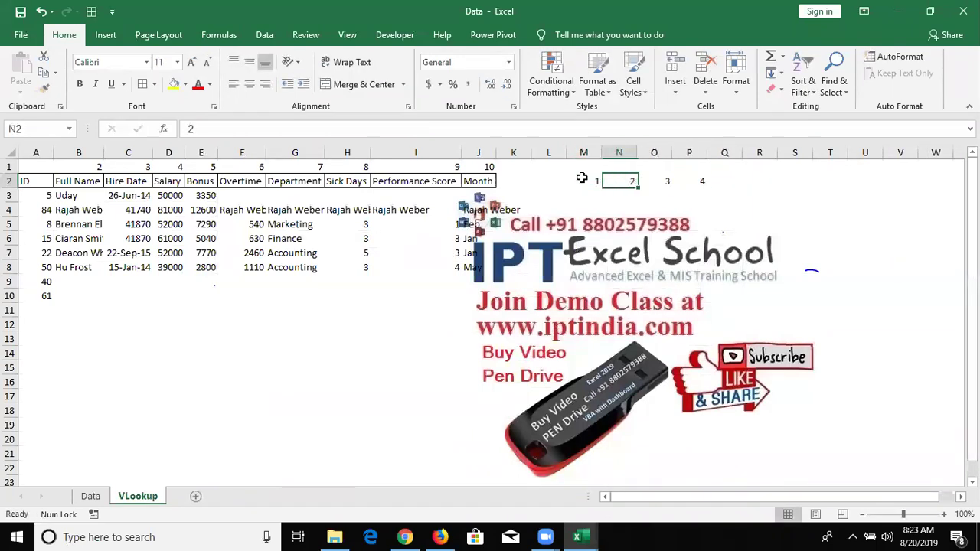
key("Left")
key("Down")
key("shift+Right")
key("shift+Right")
key("shift+Right")
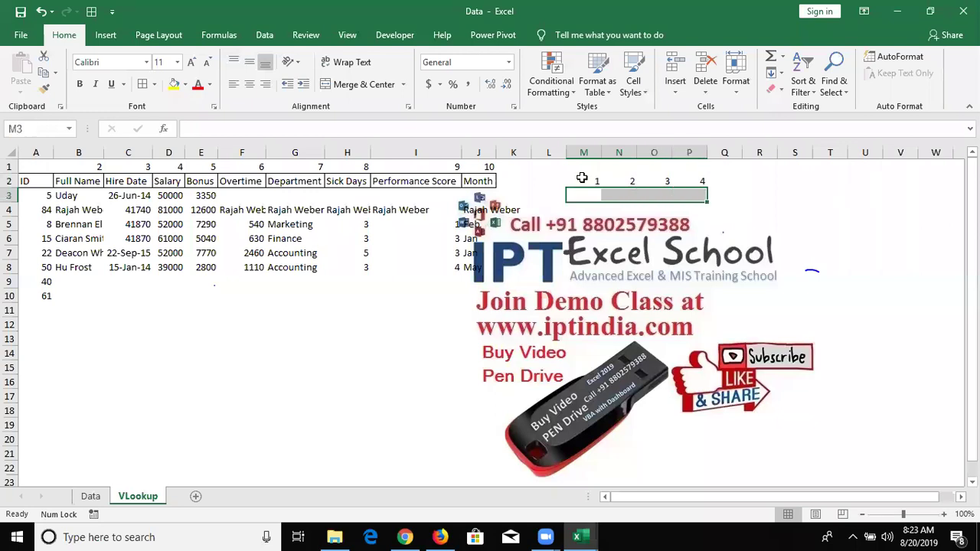
type("={")
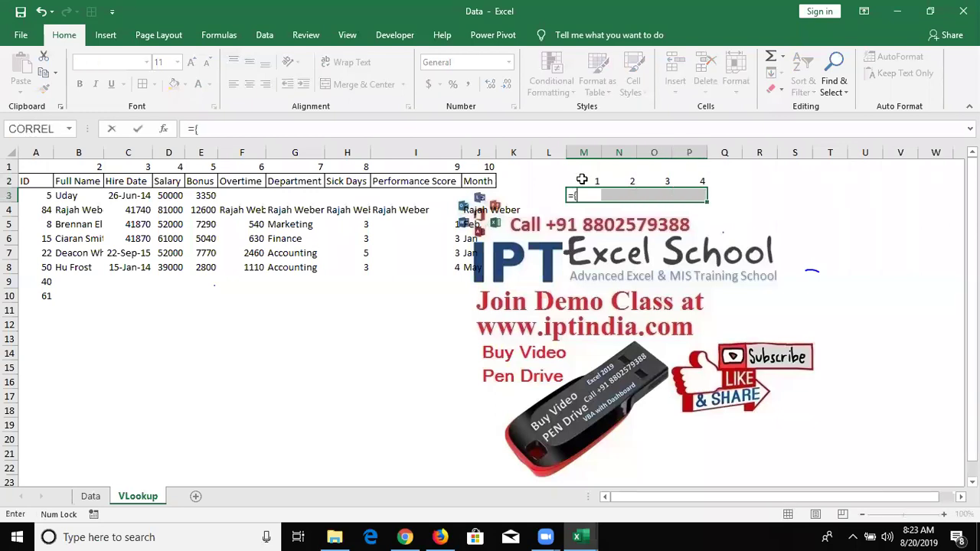
type("1,2,3,")
type("4")
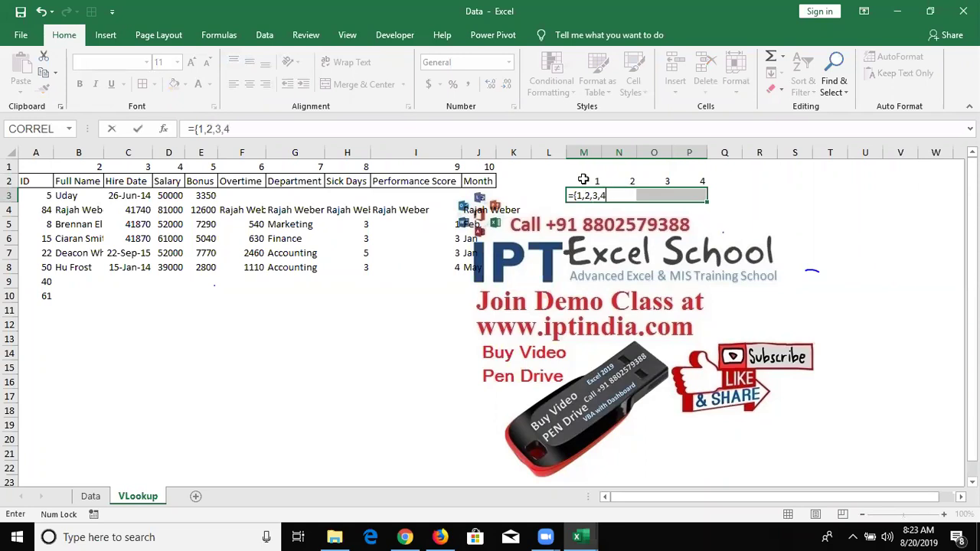
type("}")
key("ctrl+shift+Return")
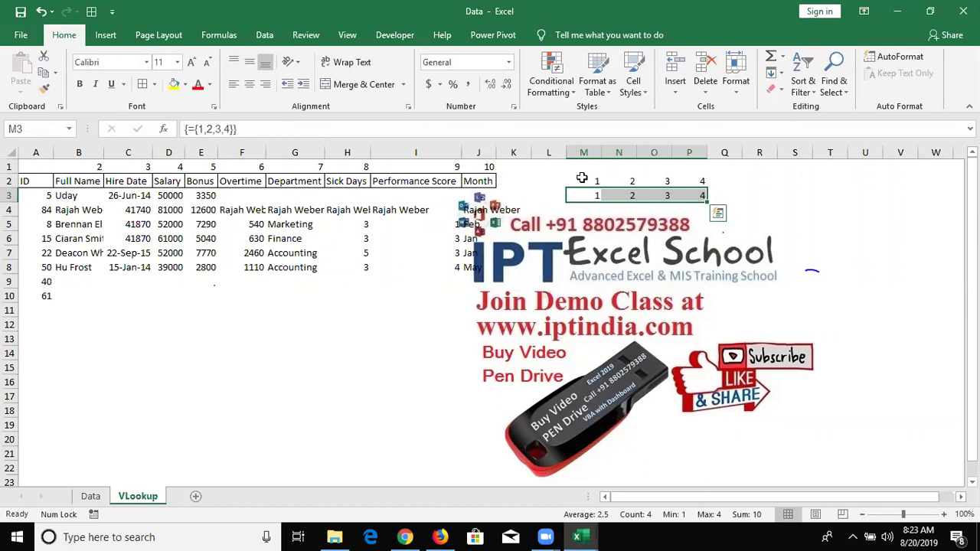
key("Left")
key("Right")
key("Right")
key("Right")
key("Right")
key("Left")
key("ctrl+Left")
key("ctrl+Left")
key("Down")
key("Down")
key("Down")
key("Down")
key("Down")
key("Down")
key("Up")
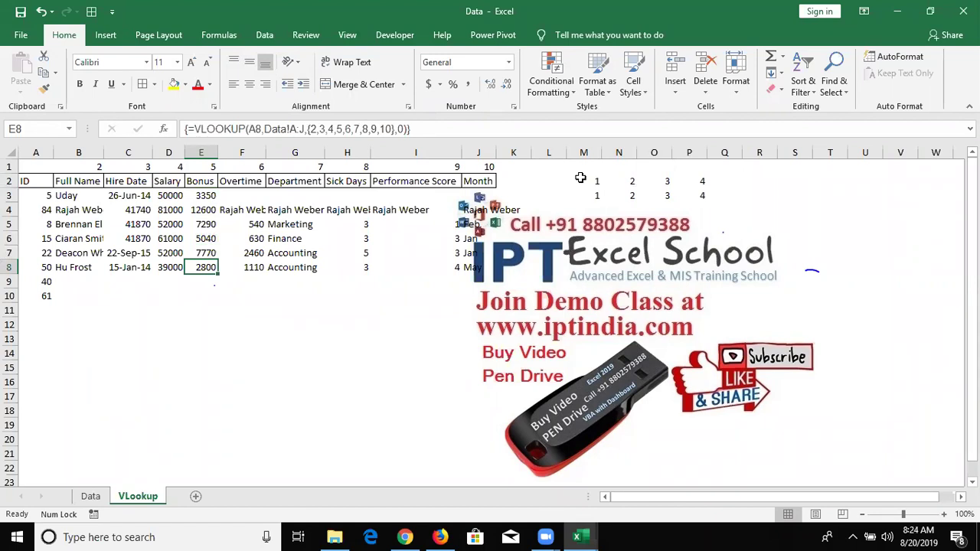
key("Right")
key("Right")
key("Right")
key("Right")
key("Right")
key("Left")
key("Left")
key("Left")
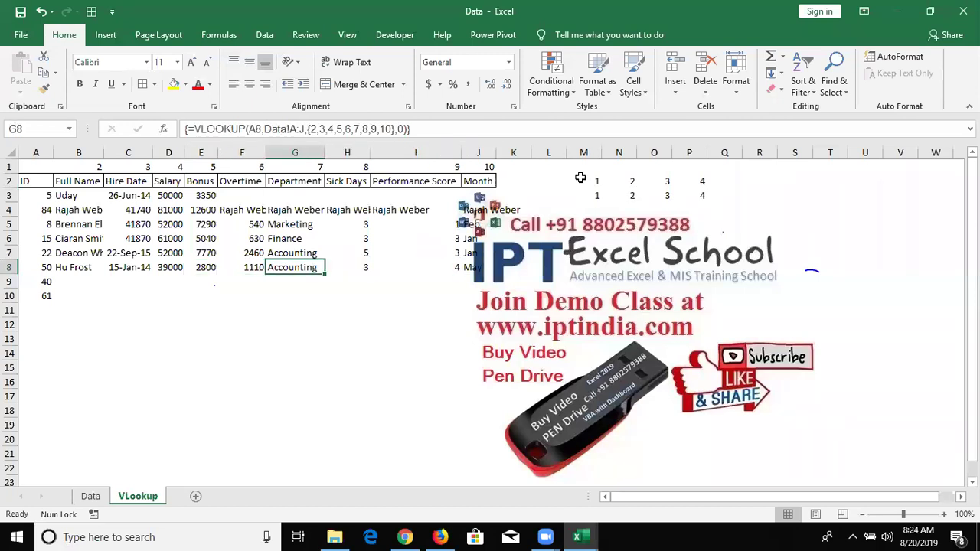
key("Left")
key("Left")
key("Left")
key("Down")
Step: Enter =VLOOKUP(A9,Data!A:J,{2,...,10},0) as an array formula in B9 for ID 40
type("=vl")
key("Tab")
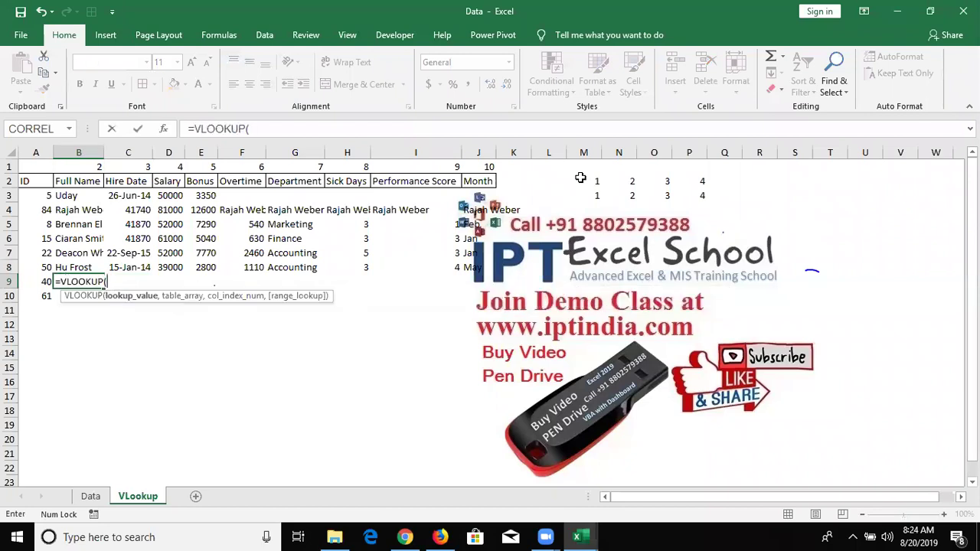
key("Left")
type(",")
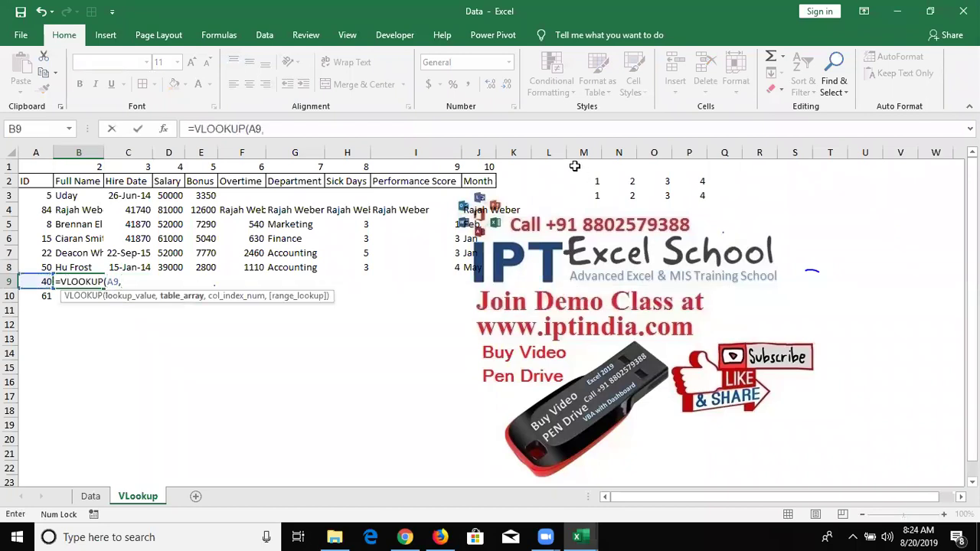
left_click(98, 499)
left_click_drag(41, 152, 583, 173)
type(",")
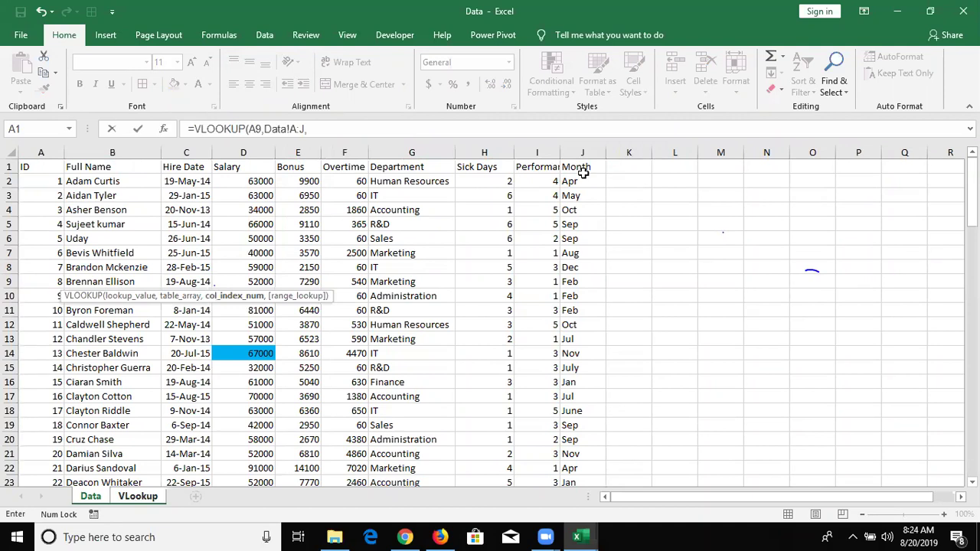
type("{2,3,4,5,6,7,8,9,10")
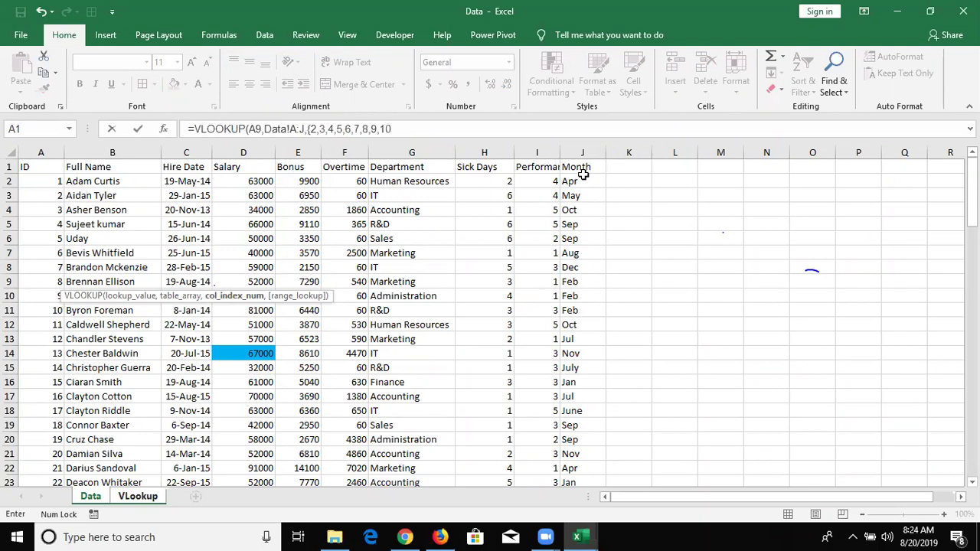
type(",0")
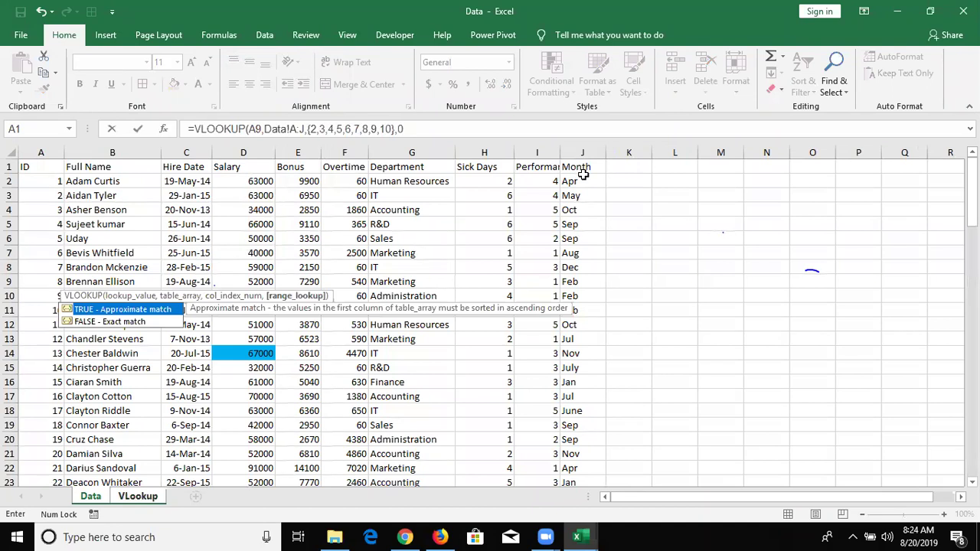
type(")")
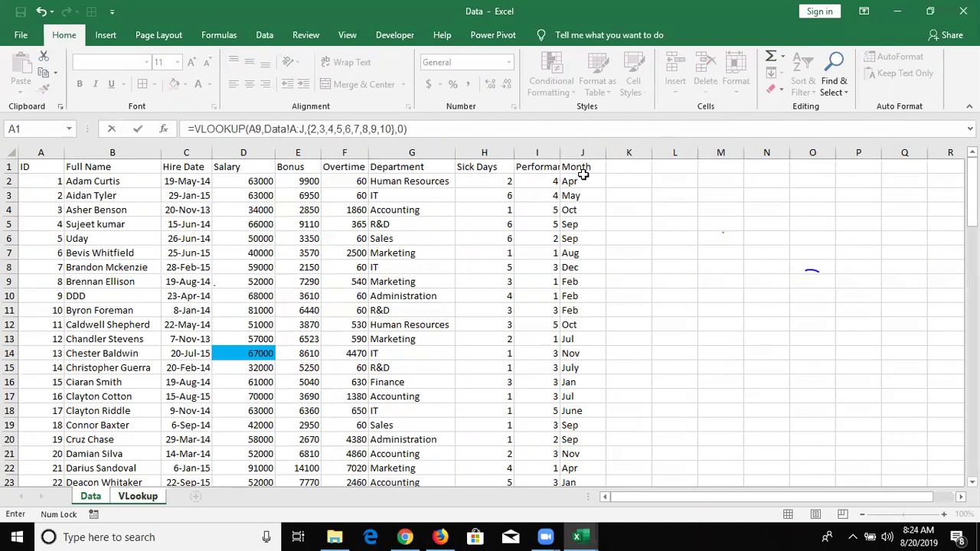
key("ctrl+shift+Return")
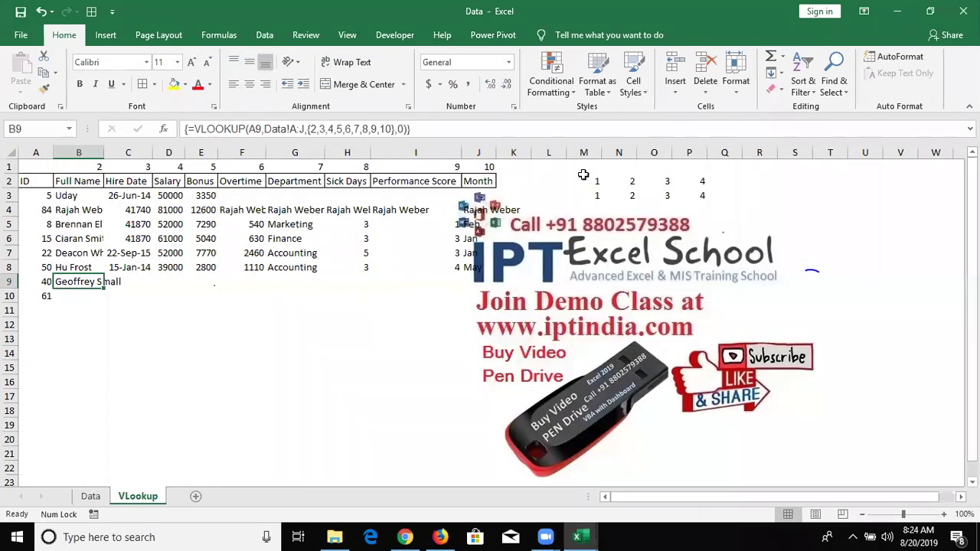
Step: Extend the array VLOOKUP across B9:J9 and re-enter it with Ctrl+Shift+Enter
key("shift+Right")
key("shift+Right")
key("shift+Right")
key("shift+Right")
key("shift+Right")
key("shift+Right")
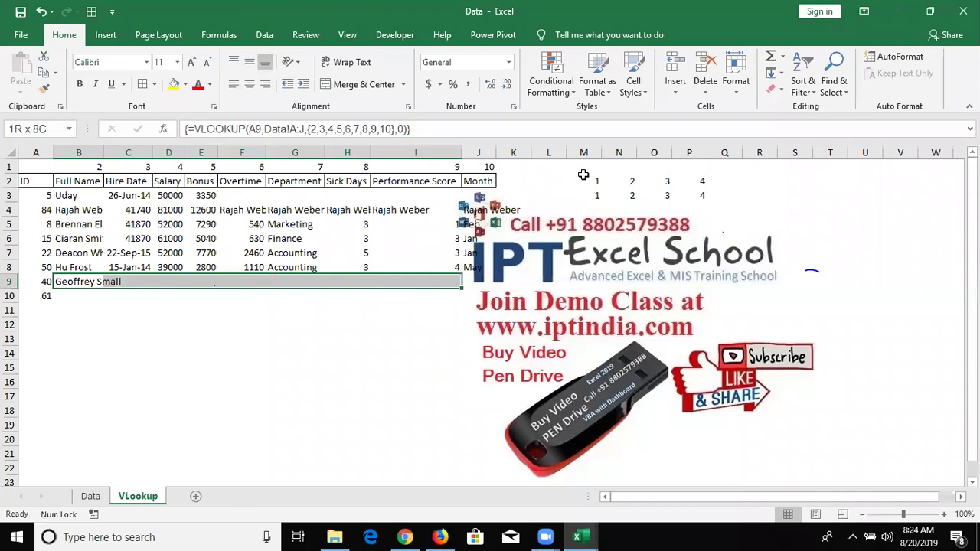
key("shift+Right")
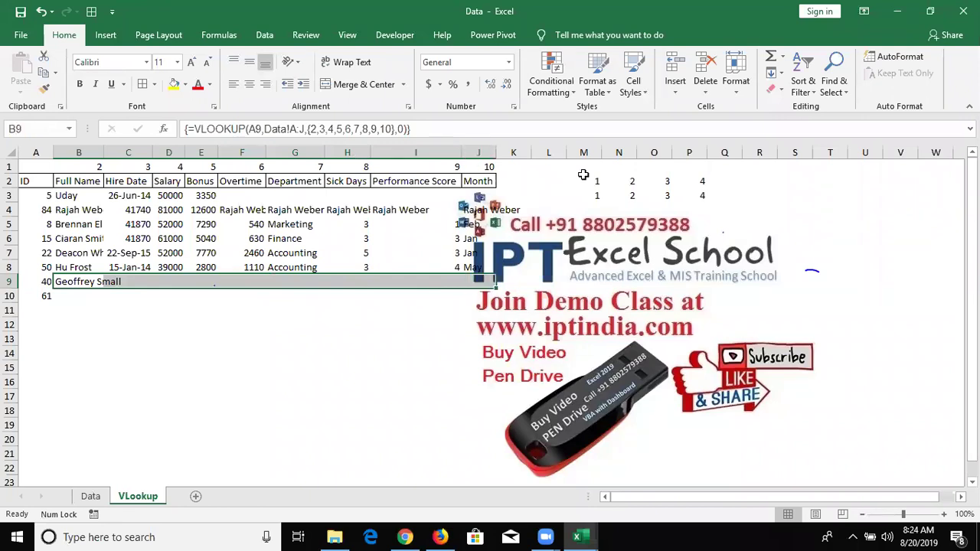
key("F2")
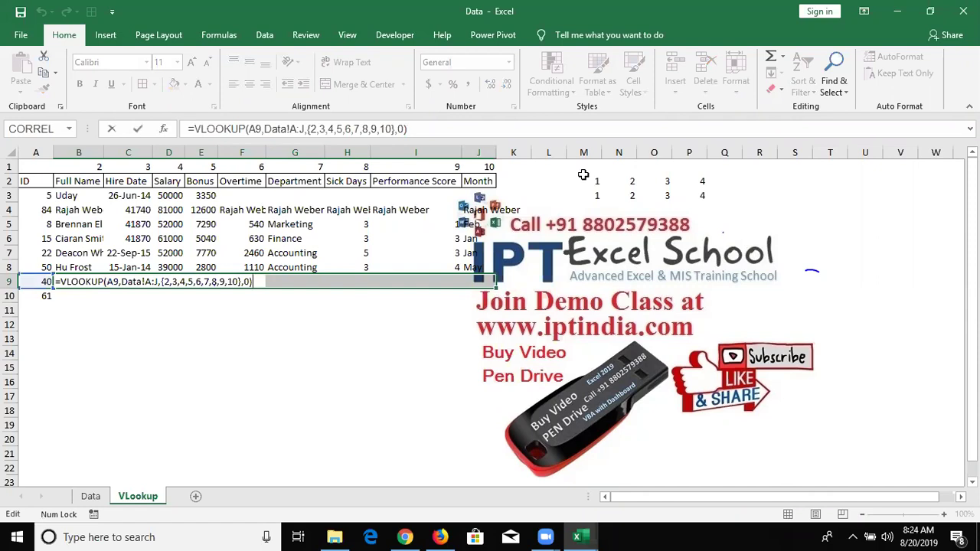
key("ctrl+shift+Return")
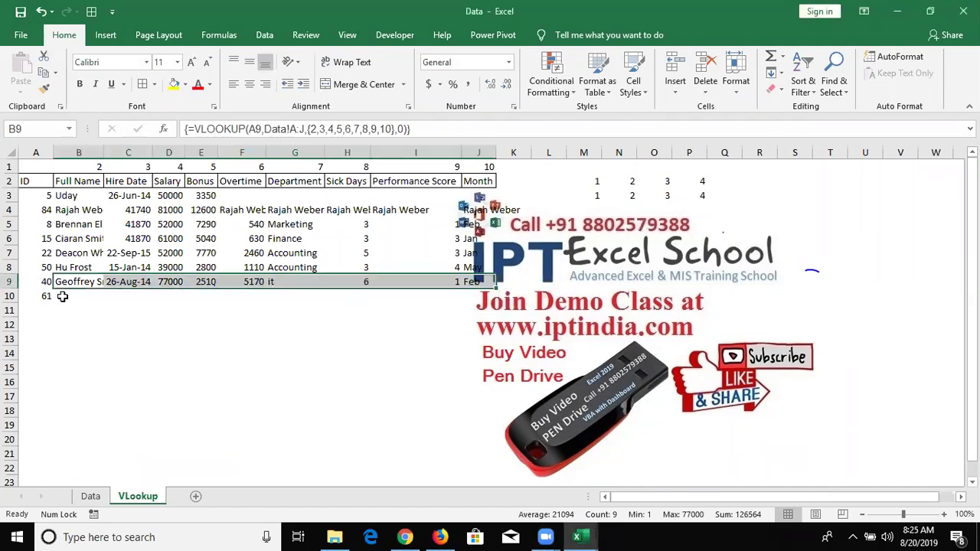
Step: Copy the ID header from A2 into A15
left_click(78, 325)
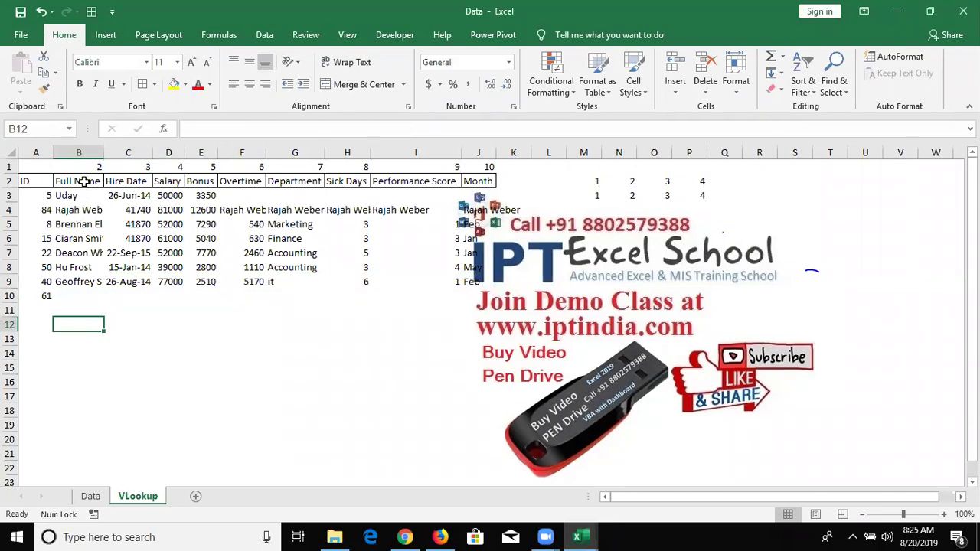
left_click(81, 181)
left_click(29, 182)
key("ctrl+c")
left_click(42, 367)
key("ctrl+v")
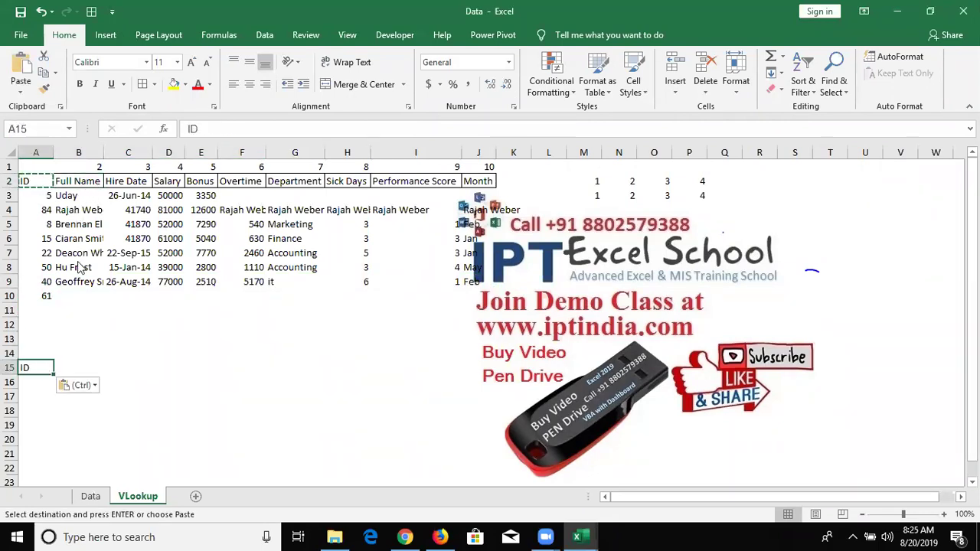
key("ctrl")
key("Escape")
Step: Copy the Full Name, Bonus, Department and Performance Score headers into B15:E15
left_click(81, 181)
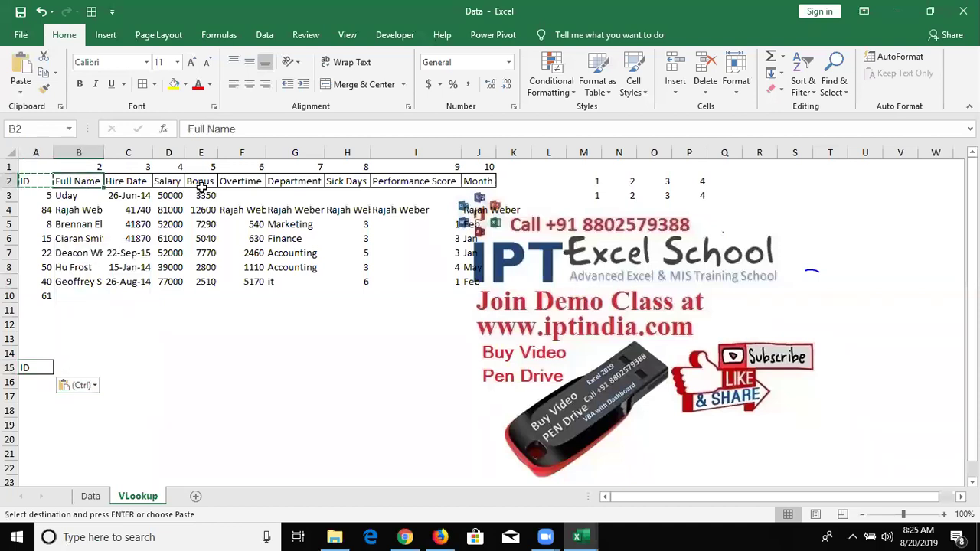
left_click(201, 181, "ctrl")
left_click(295, 181, "ctrl")
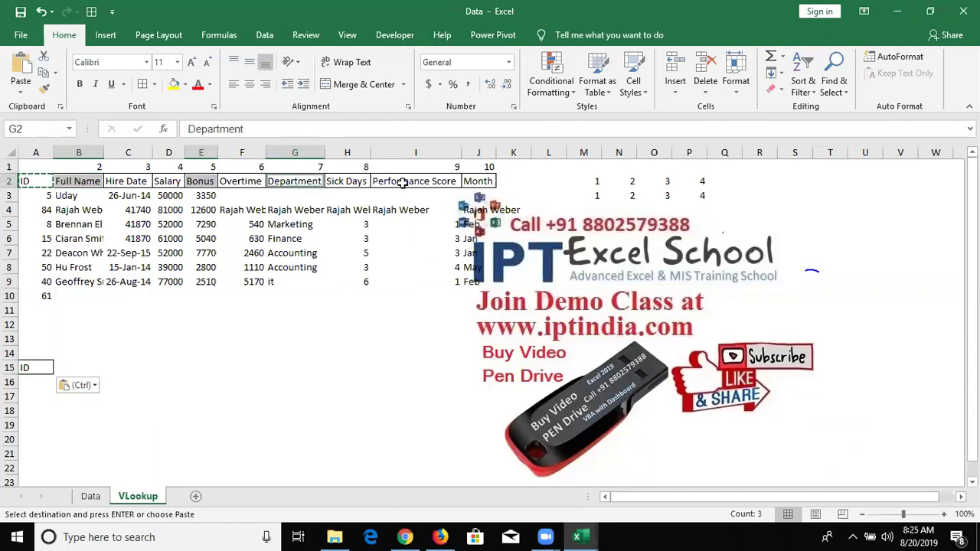
left_click(385, 186, "ctrl")
key("ctrl+c")
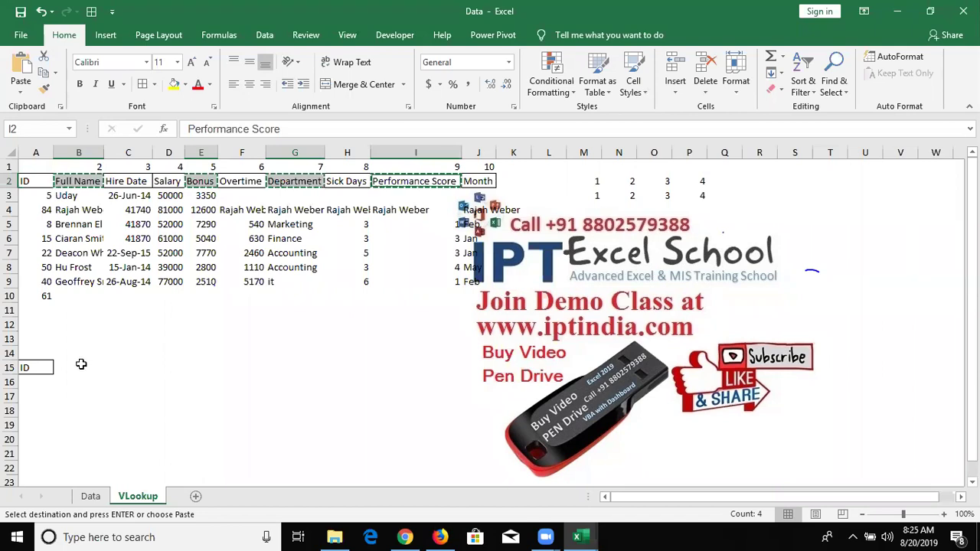
left_click(81, 365)
key("ctrl+v")
left_click(164, 407)
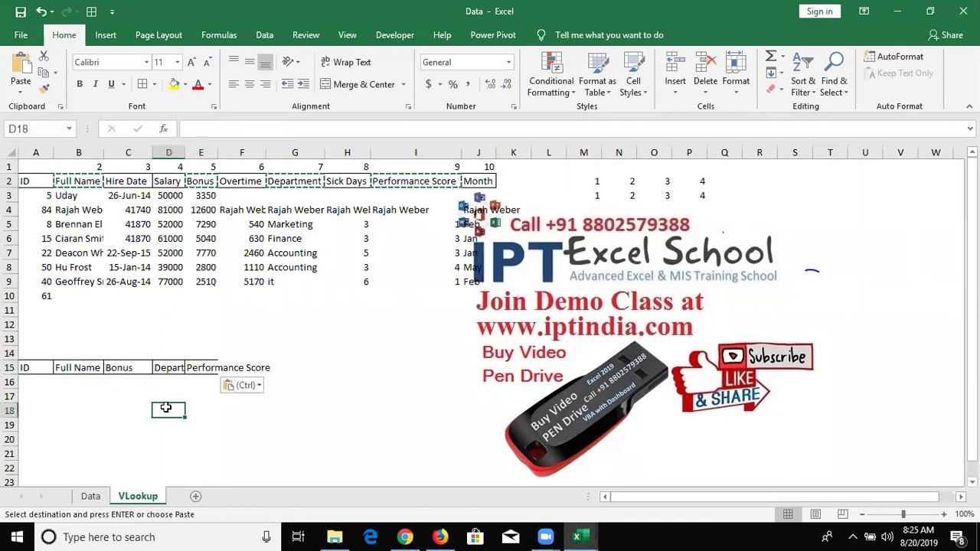
Step: Widen column E and autofit column D so the new headers show in full
left_click(84, 371)
left_click(168, 184)
left_click(65, 377)
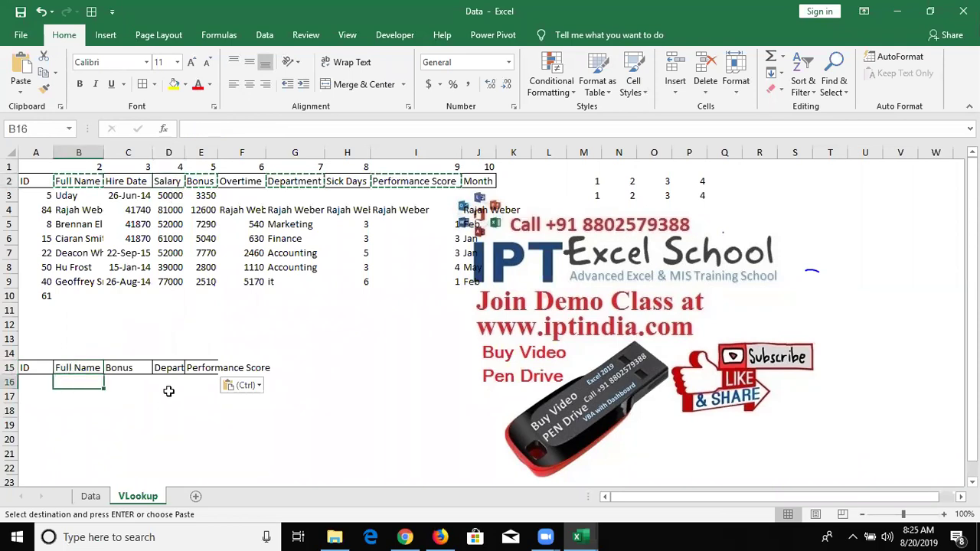
left_click(170, 368)
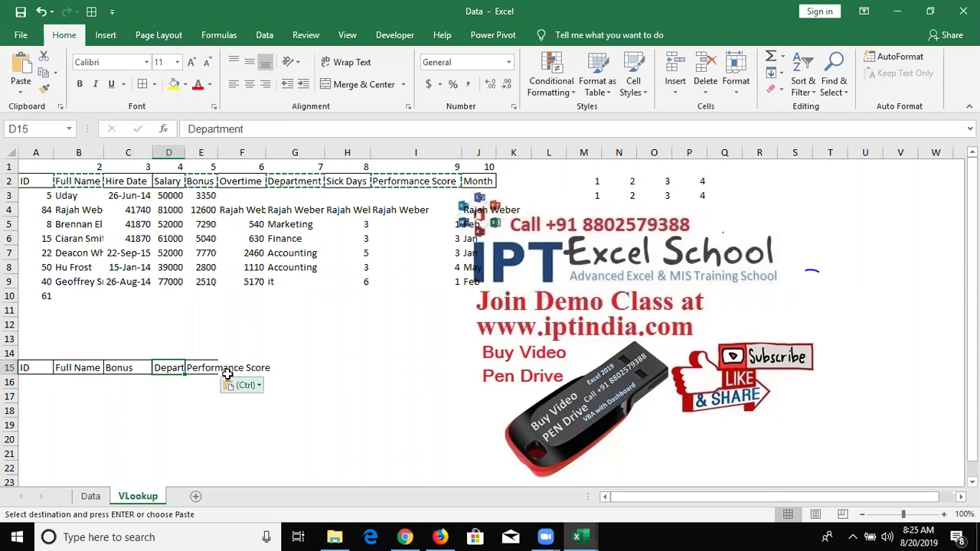
left_click(200, 367)
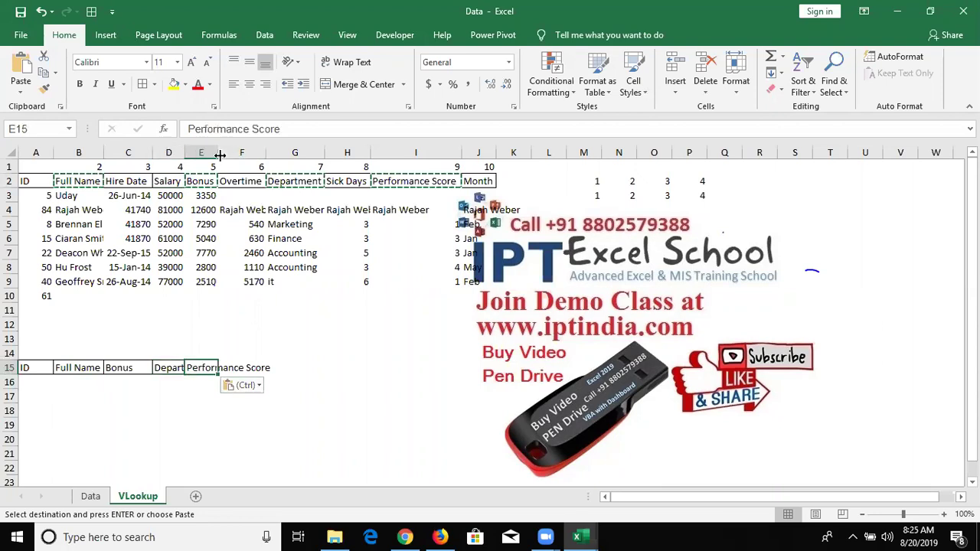
left_click_drag(220, 153, 274, 152)
left_click(92, 411)
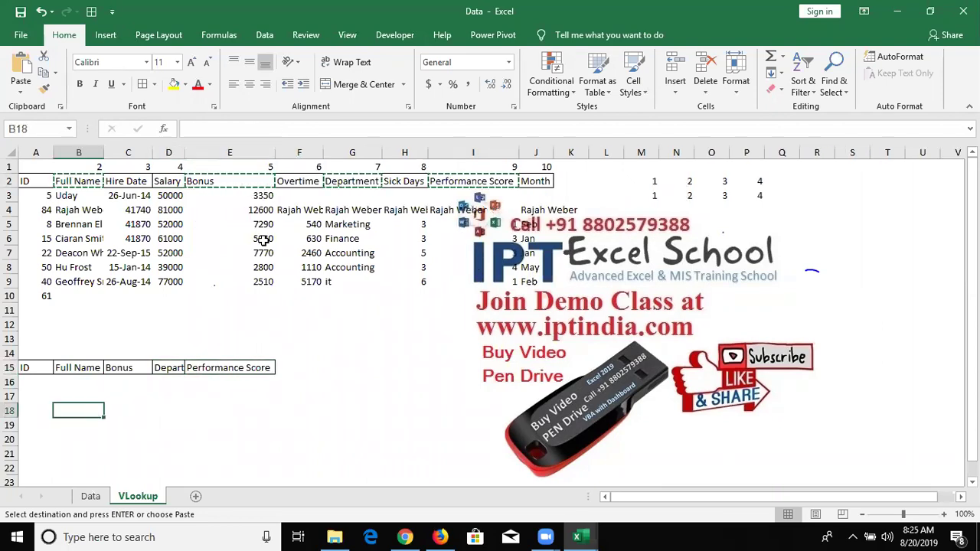
double_click(184, 152)
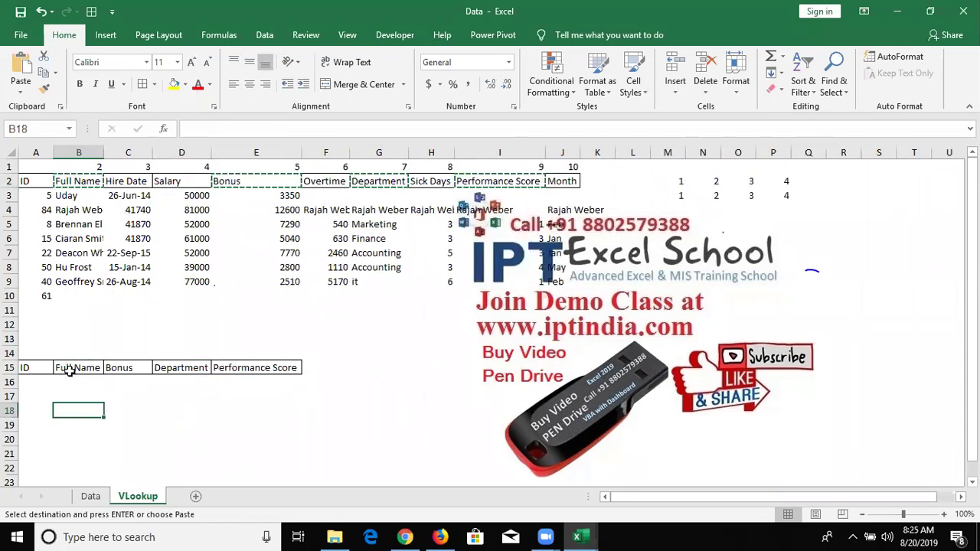
left_click(71, 371)
Step: Review the employee records on the Data sheet, then return to VLookup
left_click(90, 496)
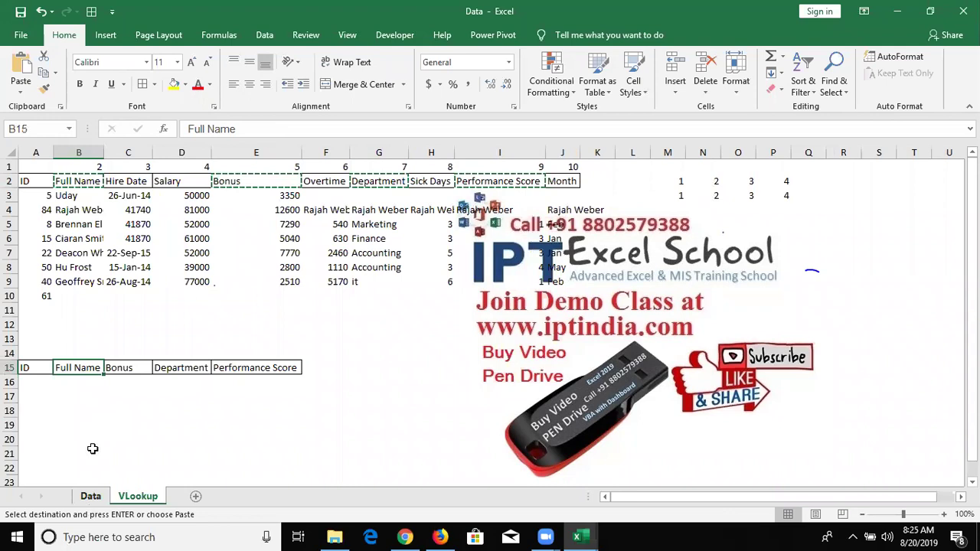
left_click(92, 223)
left_click(107, 165)
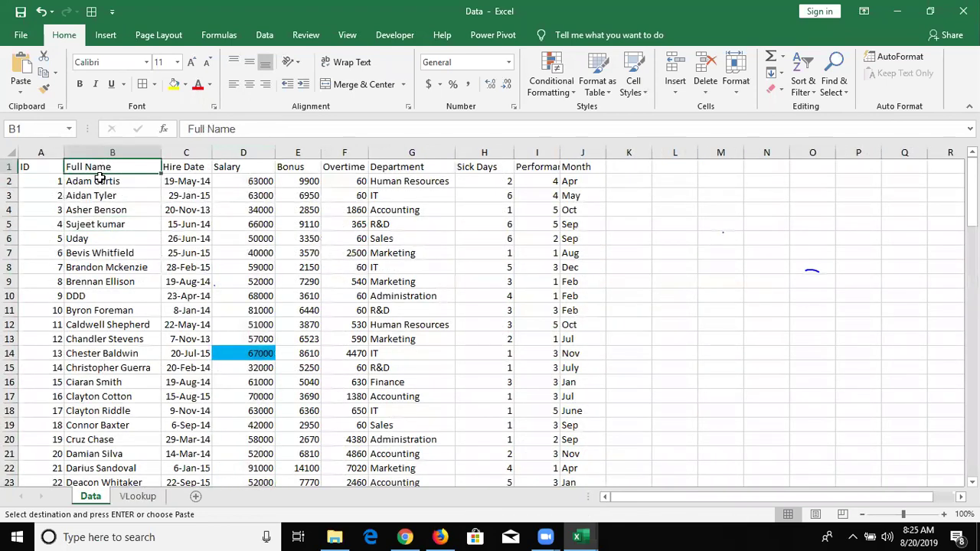
left_click(98, 184)
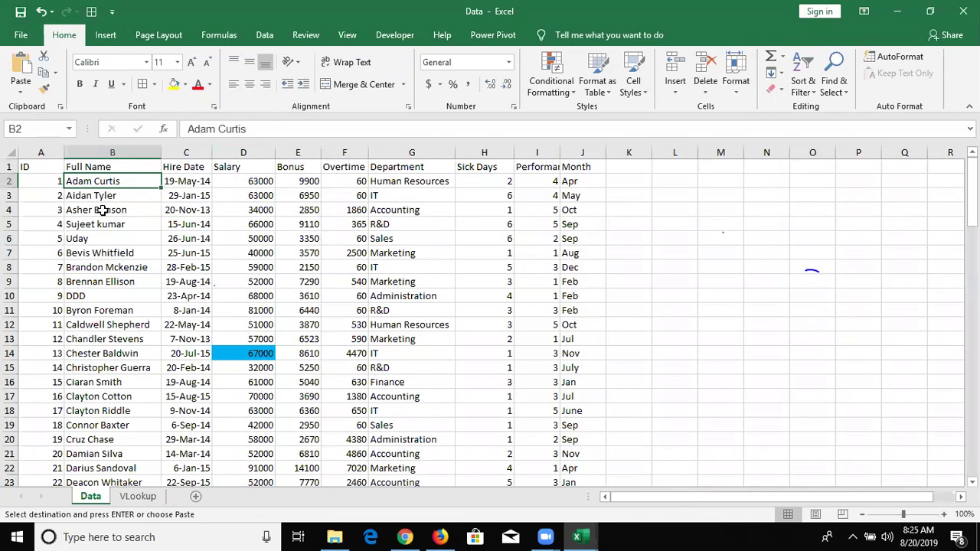
left_click(132, 498)
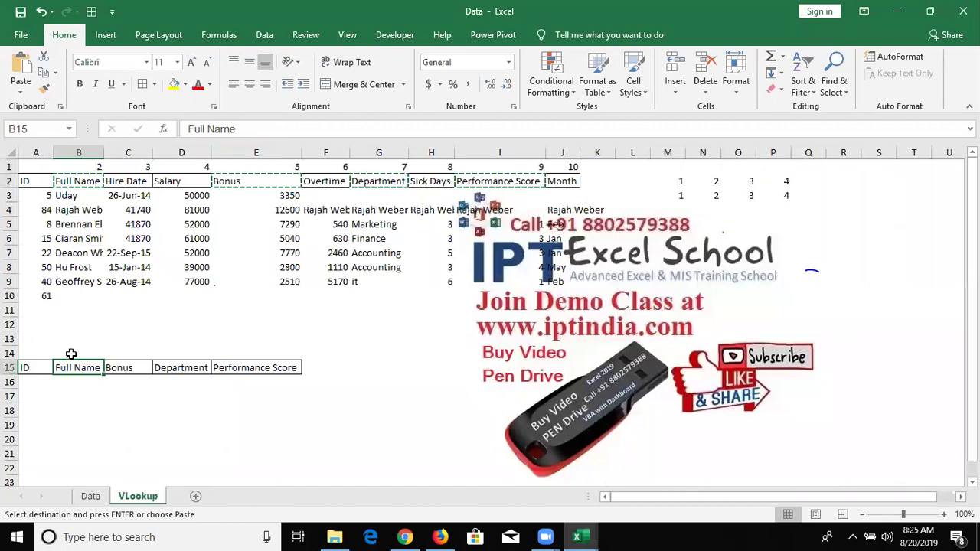
Step: Enter =MATCH(B15,Data!1:1,0) in B14 to find the header's column number
left_click(68, 353)
type("=")
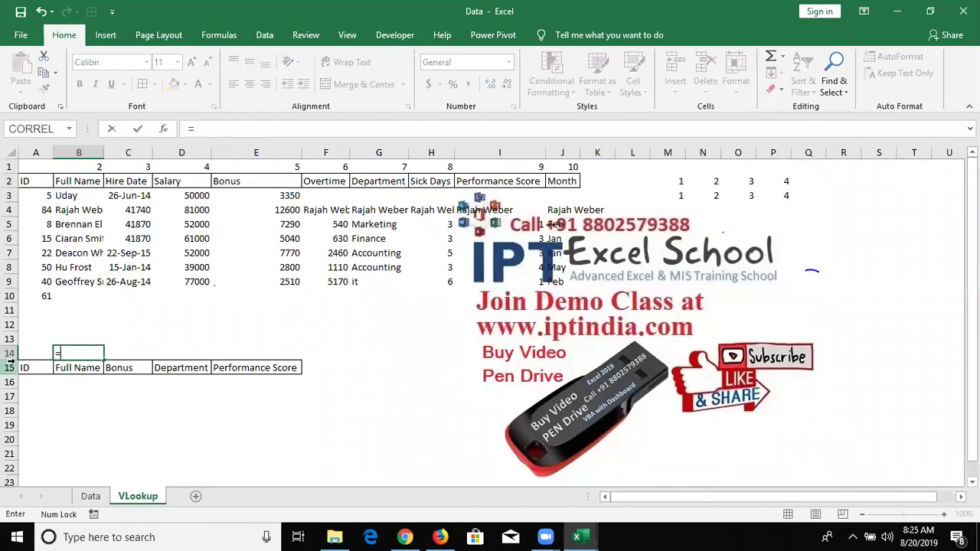
type("mat")
key("Tab")
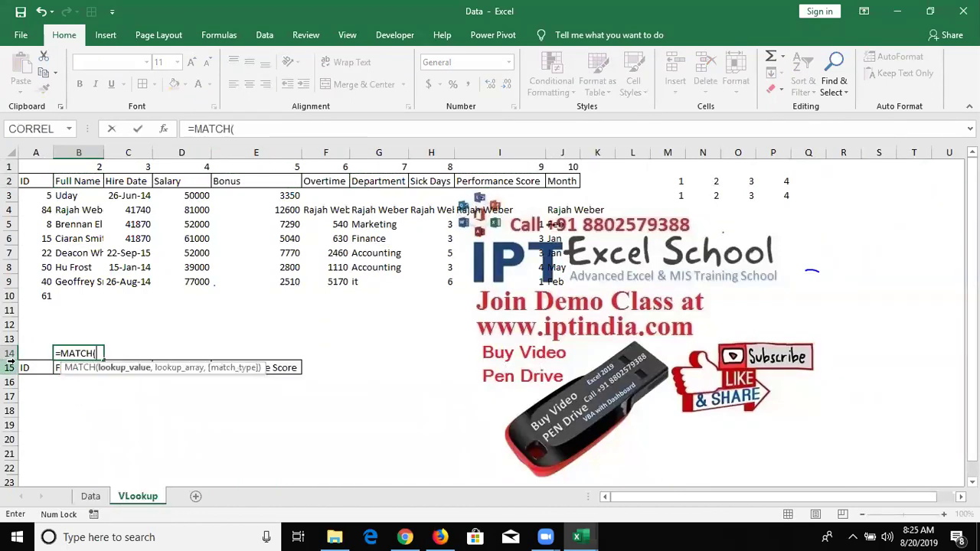
key("Down")
type(",")
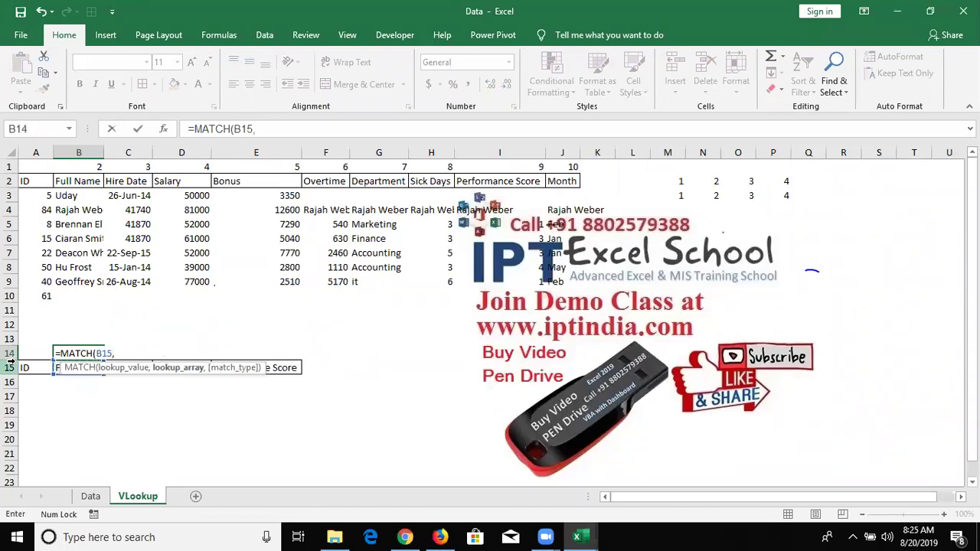
left_click(90, 497)
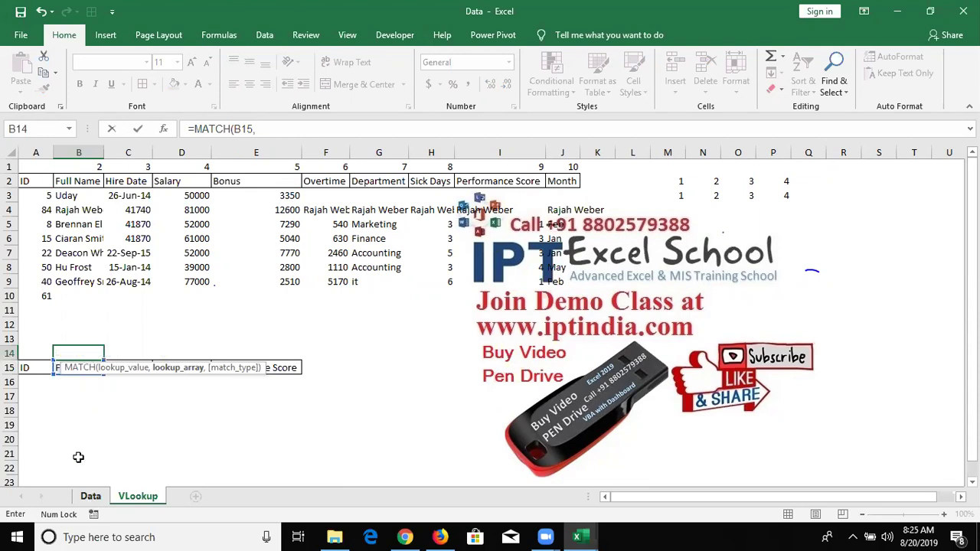
left_click(10, 167)
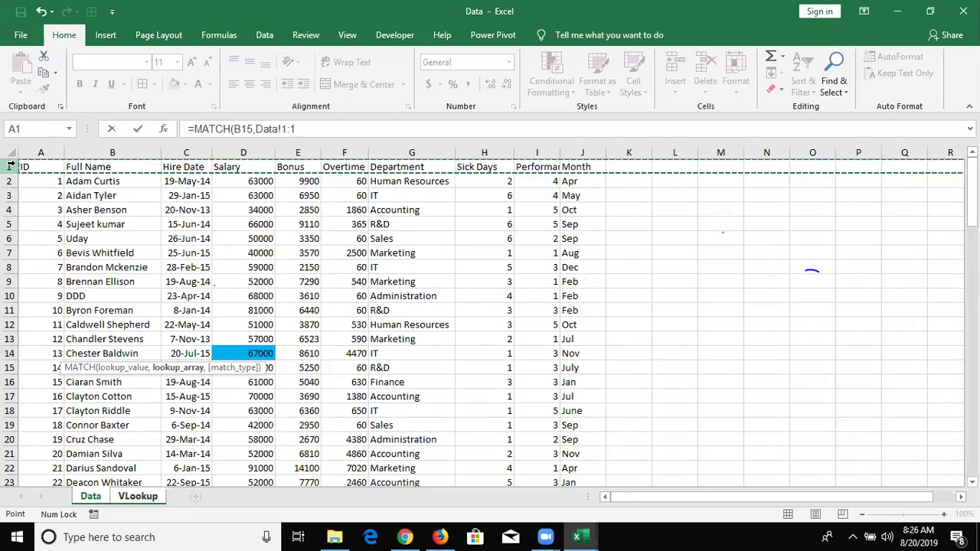
type(",0")
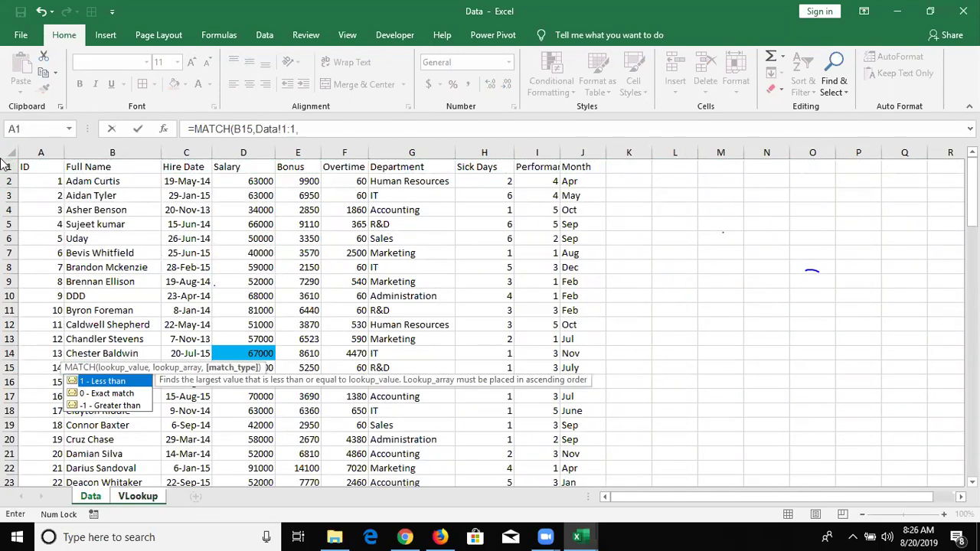
type(")")
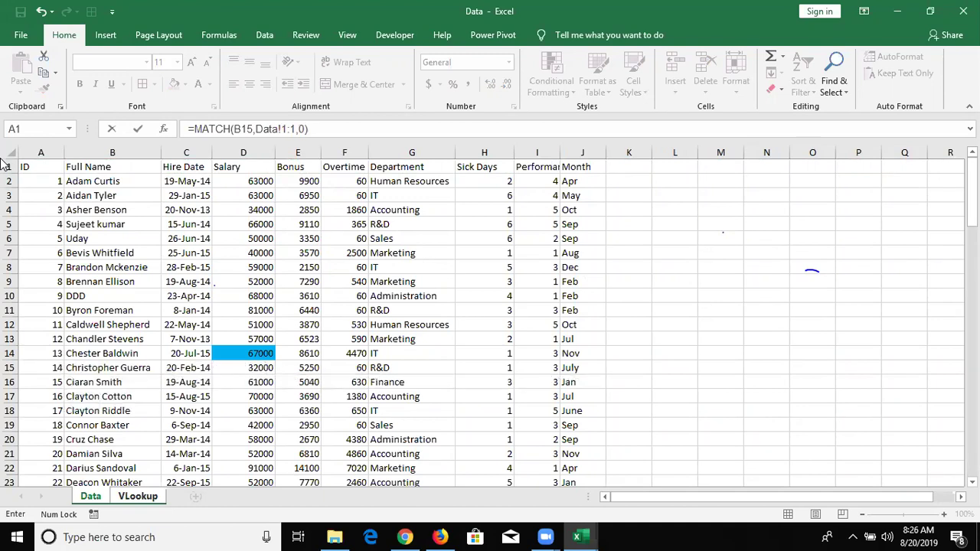
key("Return")
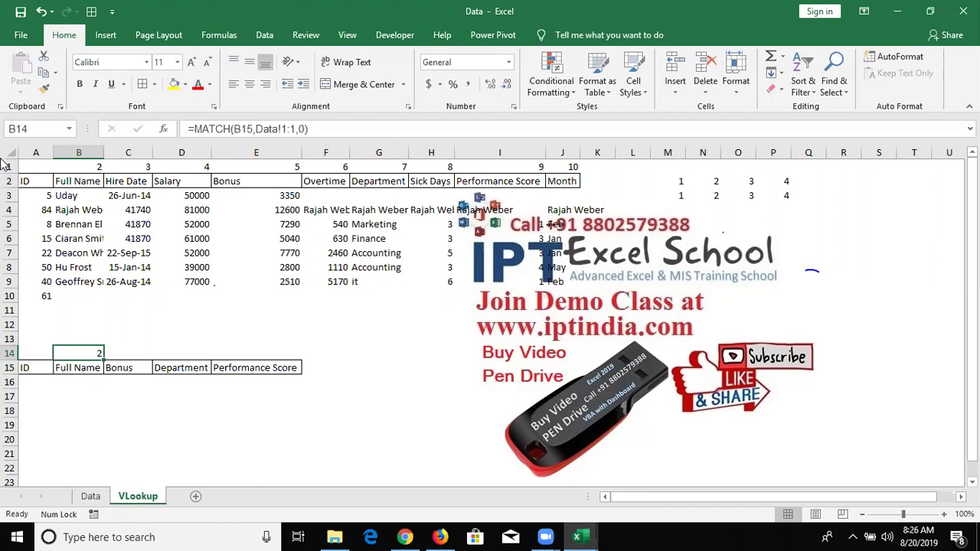
Step: Replace the B15 header with Salary copied from D2
left_click(184, 181)
key("ctrl+c")
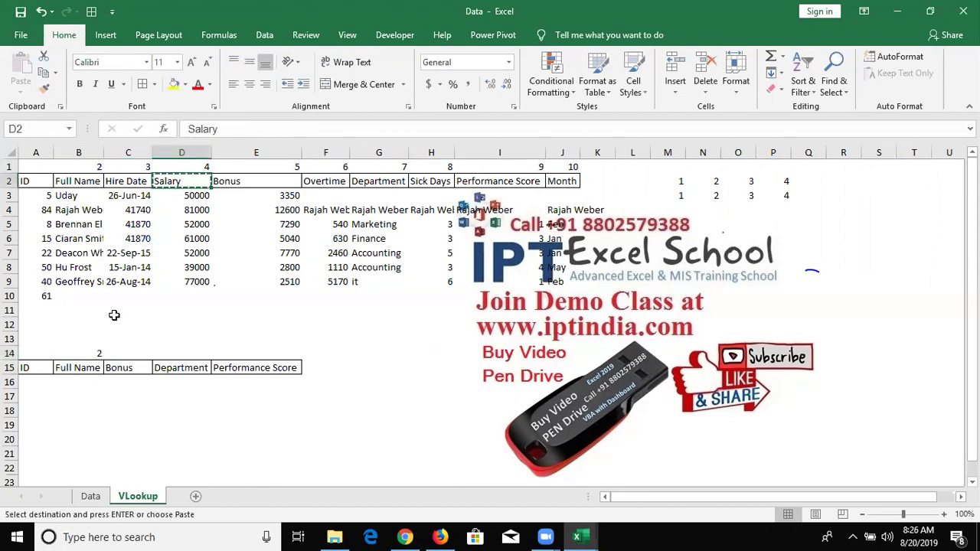
left_click(81, 367)
key("ctrl+v")
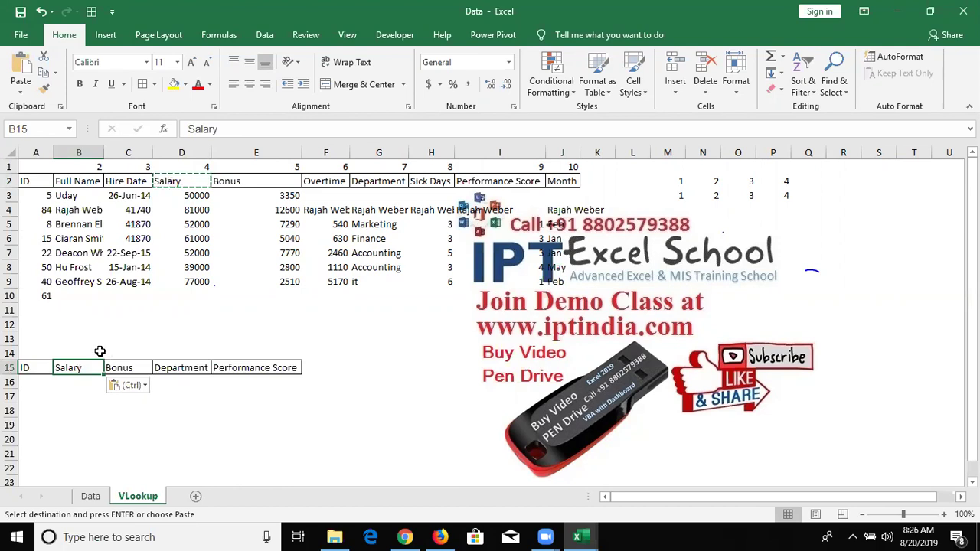
Step: Put ID 61 in A16 and start =VLOOKUP(A16, in B16
left_click(46, 383)
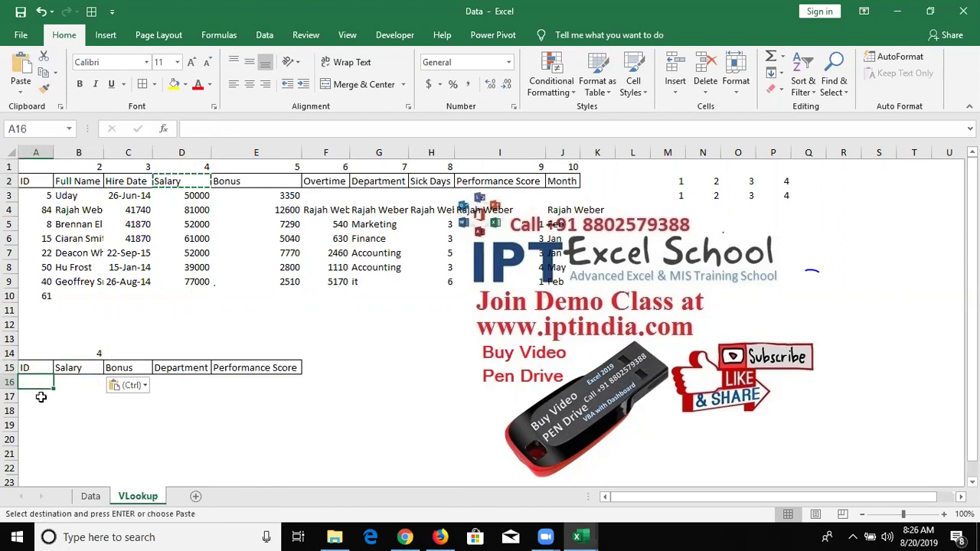
type("61")
key("Tab")
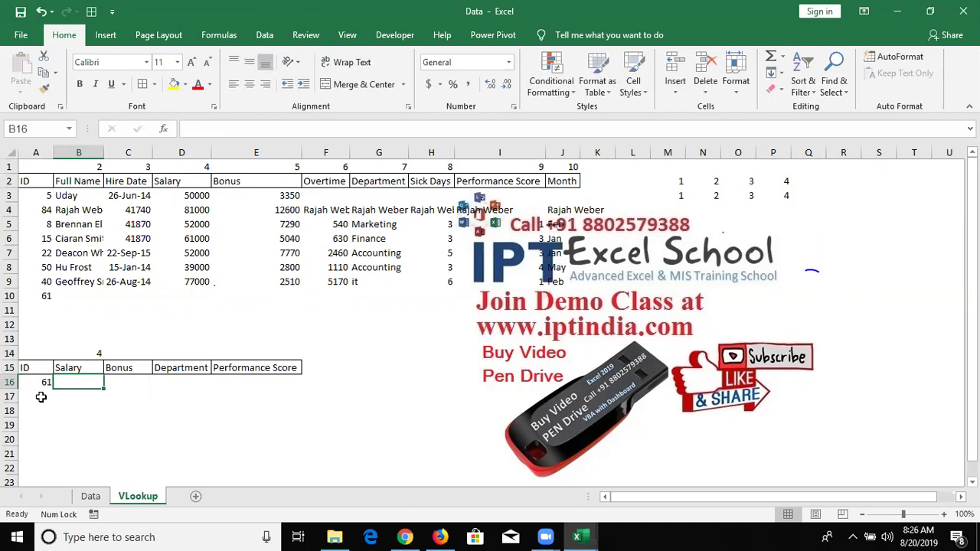
type("=vl")
key("Tab")
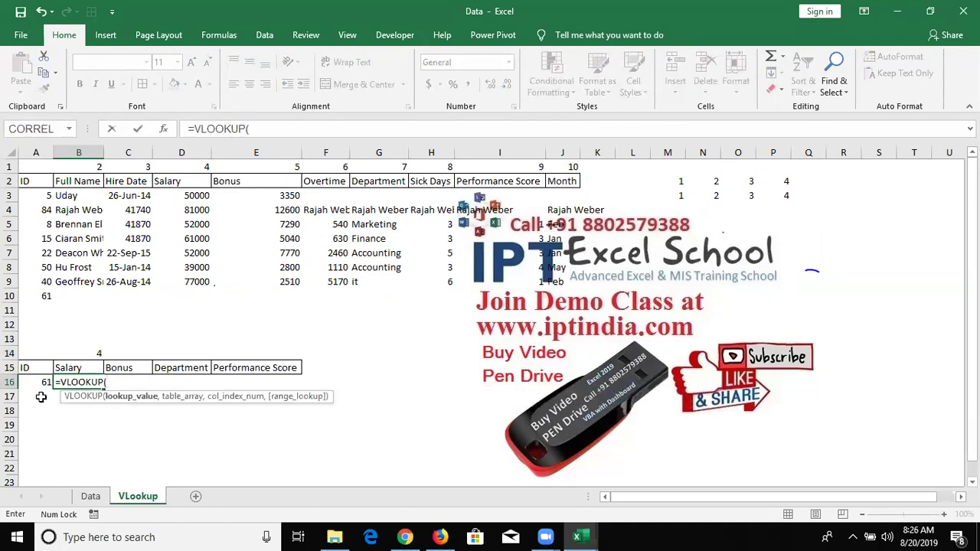
left_click(42, 383)
Step: Complete B16 as =VLOOKUP(A16,Data!A:J,VLookup!B14,0)
type(",")
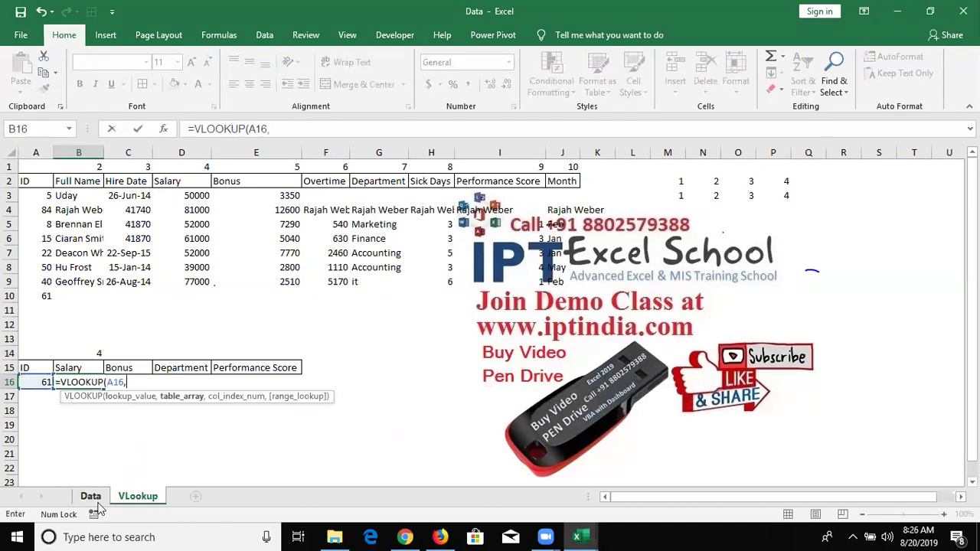
left_click(91, 497)
left_click(61, 153)
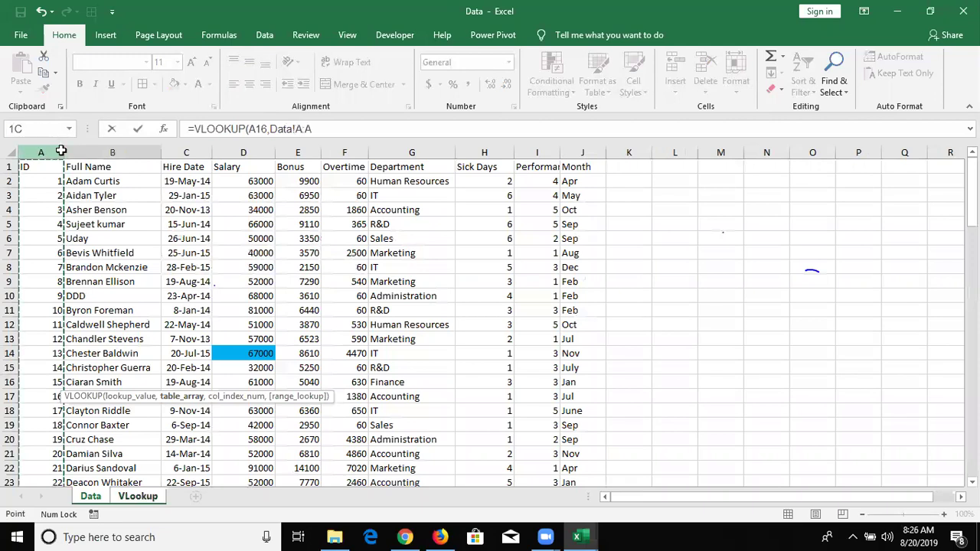
left_click_drag(61, 152, 573, 157)
type(",")
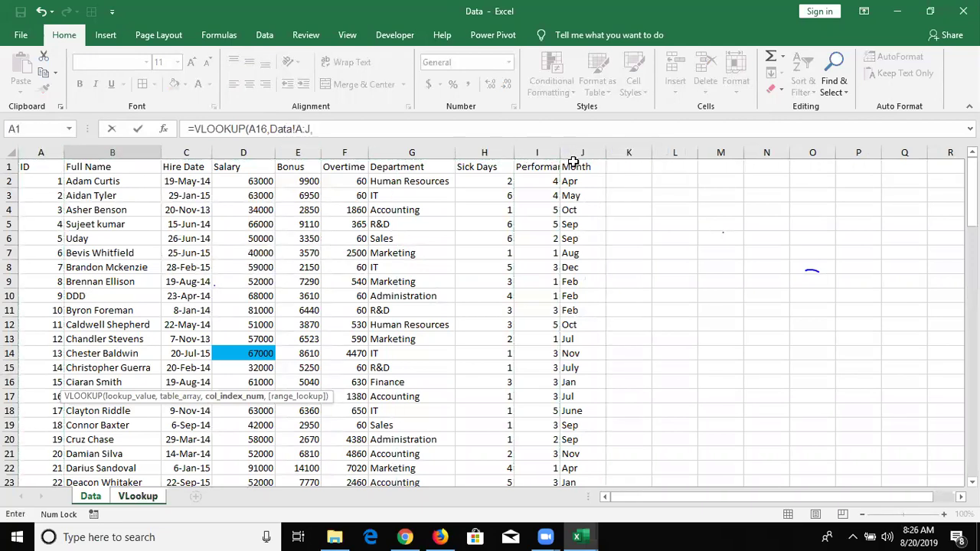
left_click(146, 498)
left_click(97, 353)
type(",0")
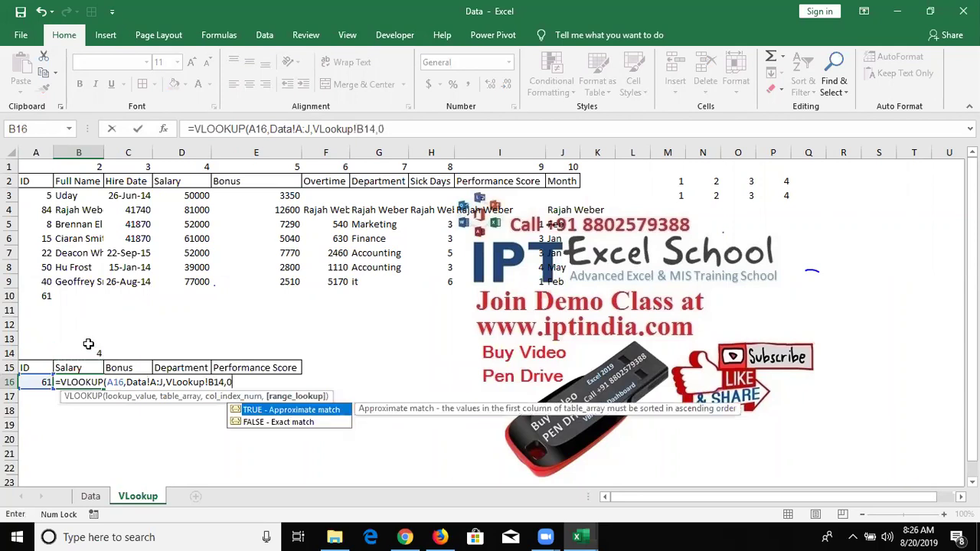
type(")")
key("Return")
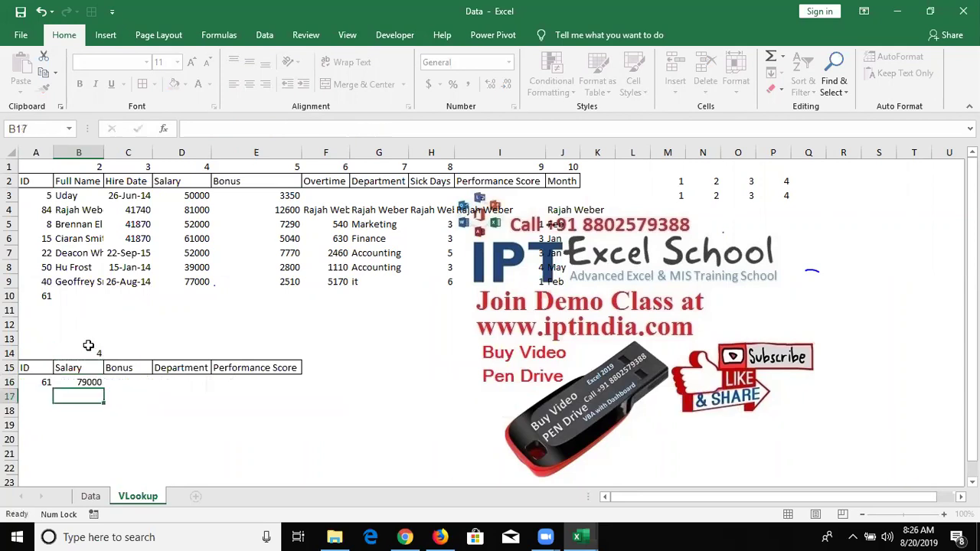
key("Up")
Step: Set header B15 back to Full Name and check ID 61's name in B16
left_click(72, 181)
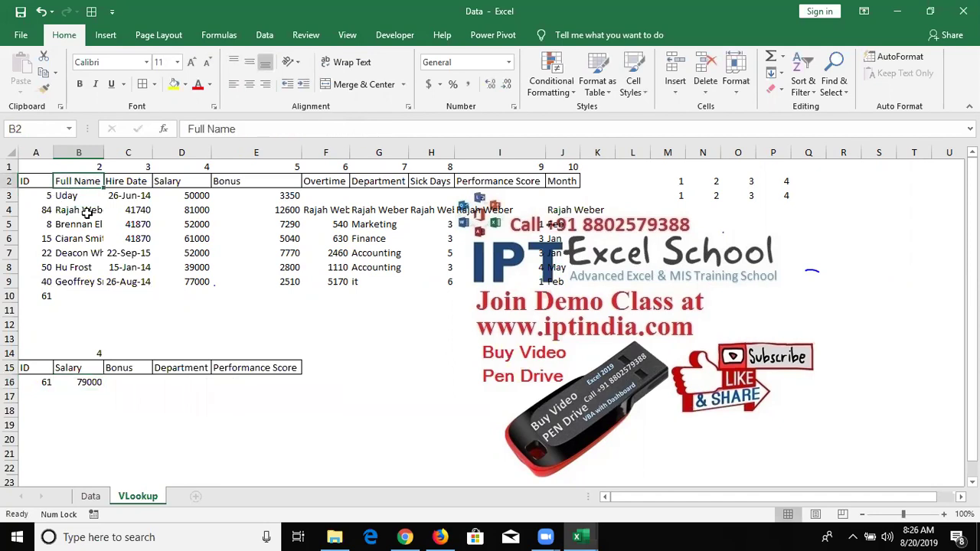
key("ctrl+c")
left_click(86, 369)
key("ctrl+v")
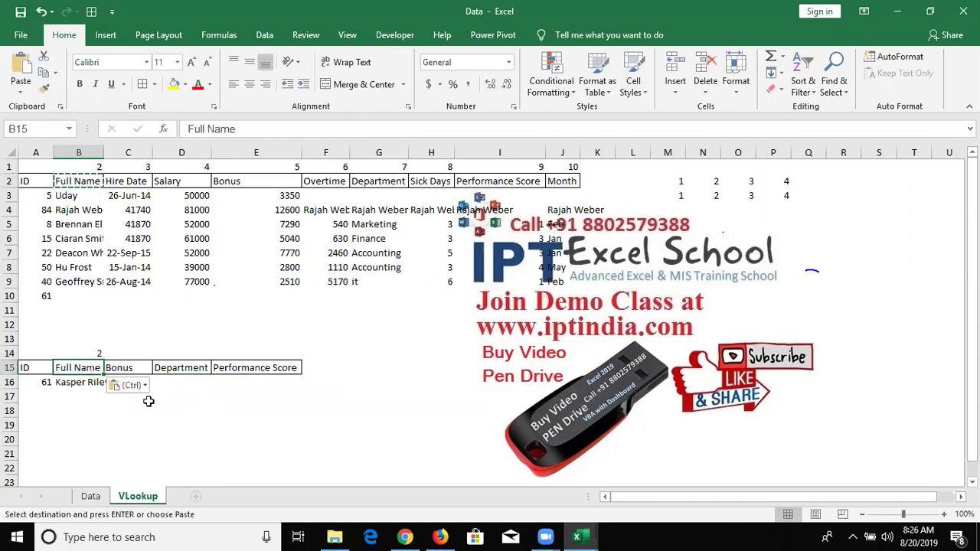
left_click(81, 385)
key("Escape")
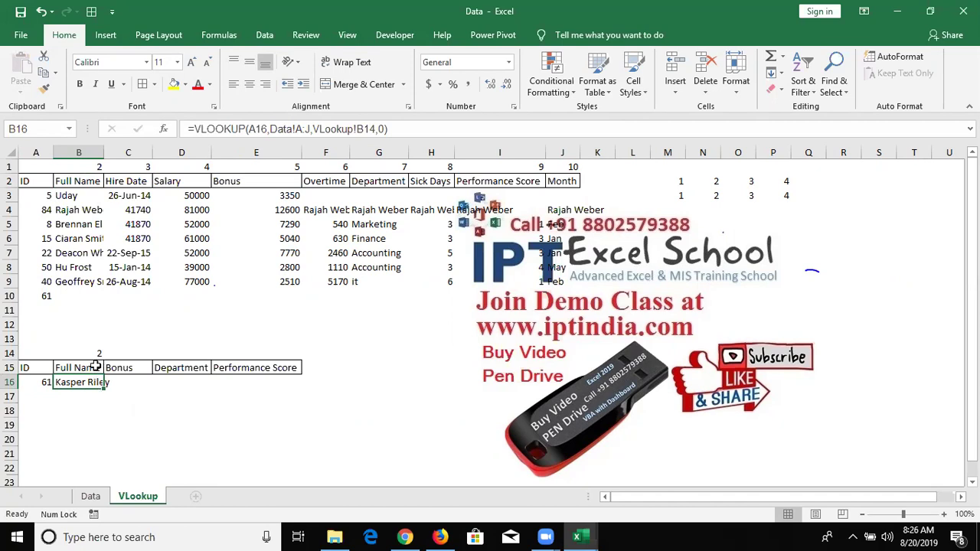
Step: Copy the MATCH formula text from B14 without changing the cell
left_click(97, 353)
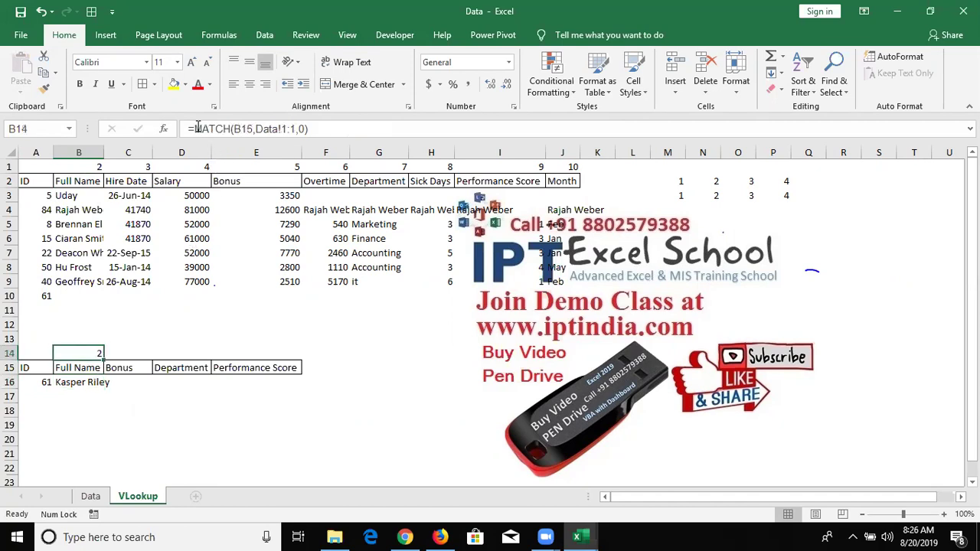
left_click_drag(195, 129, 331, 136)
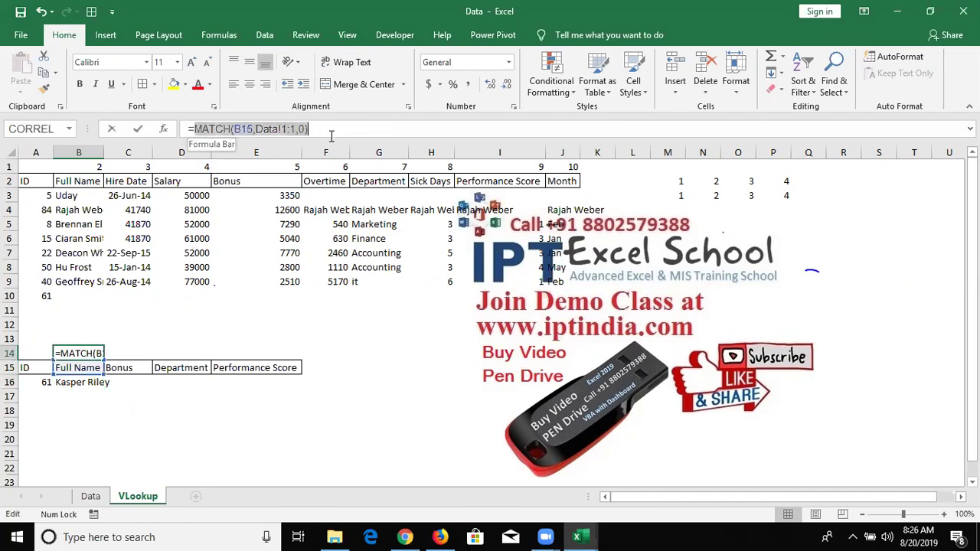
key("ctrl+c")
key("Escape")
left_click(86, 379)
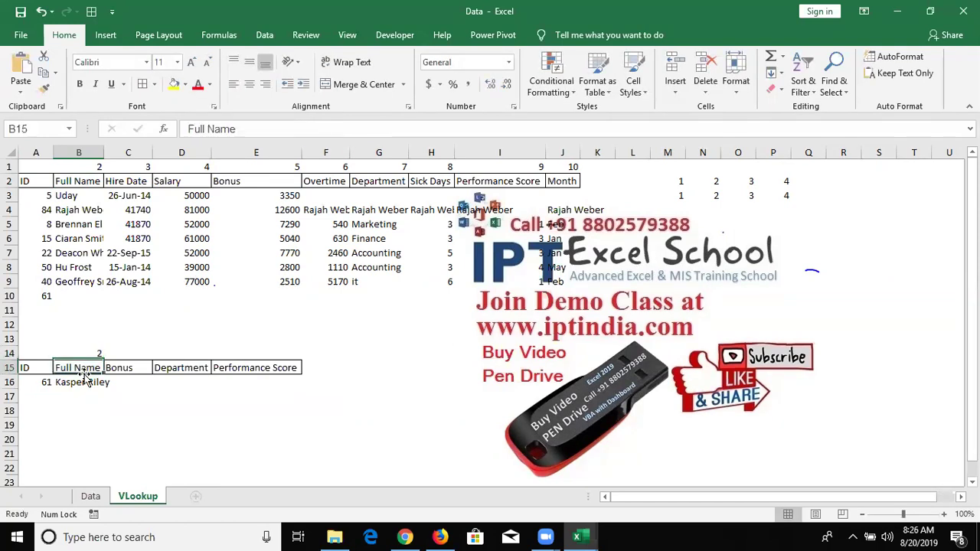
Step: Replace B16's column index argument with a nested MATCH(B15,Data!1:1,0)
double_click(85, 383)
left_click(165, 383)
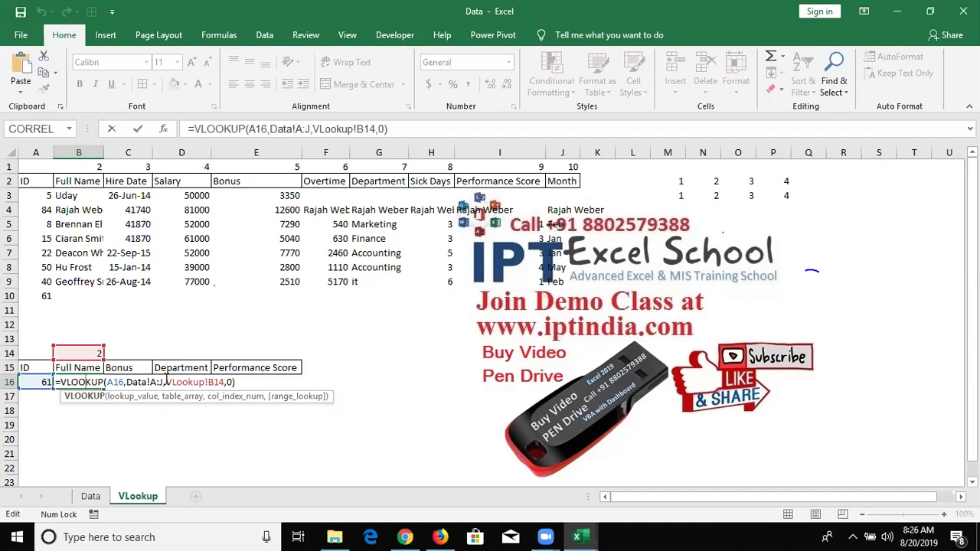
left_click_drag(166, 382, 225, 382)
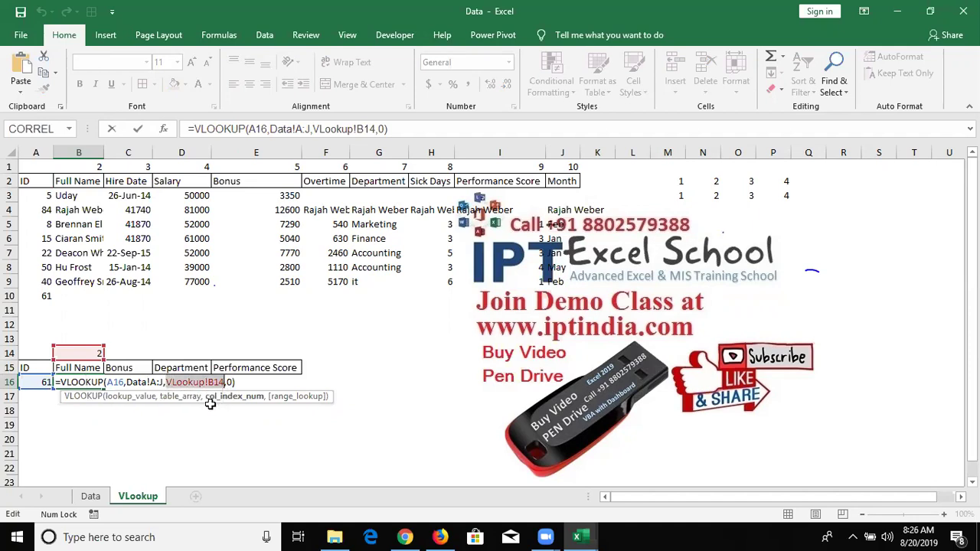
type("MATCH(B15,Data!1:1,0)")
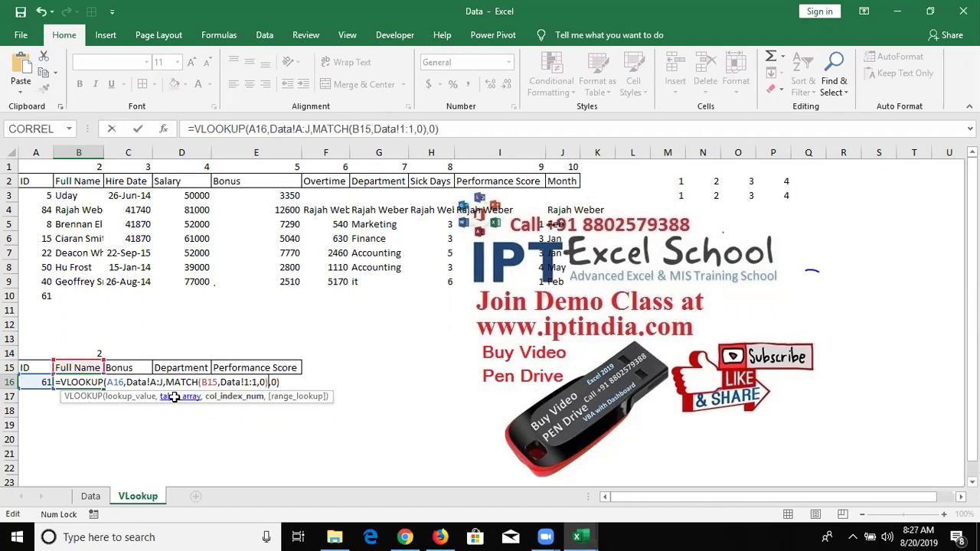
key("Return")
key("Up")
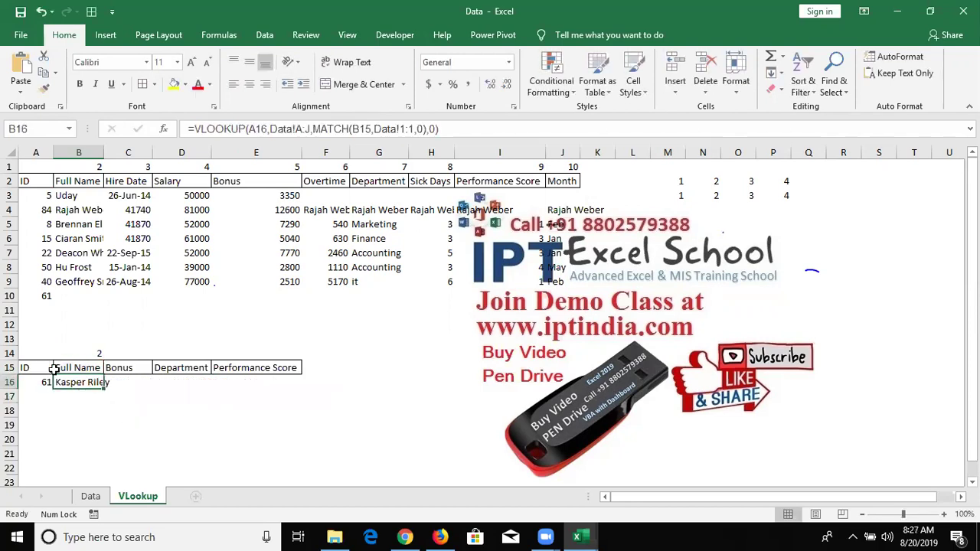
Step: Make the lookup value $A16 and the table range Data!$A:$J absolute
double_click(68, 381)
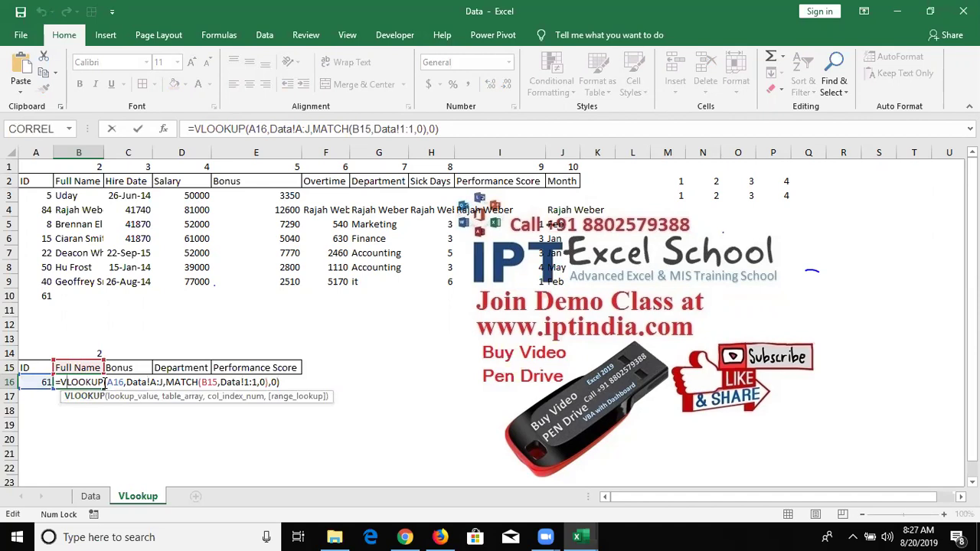
left_click(108, 382)
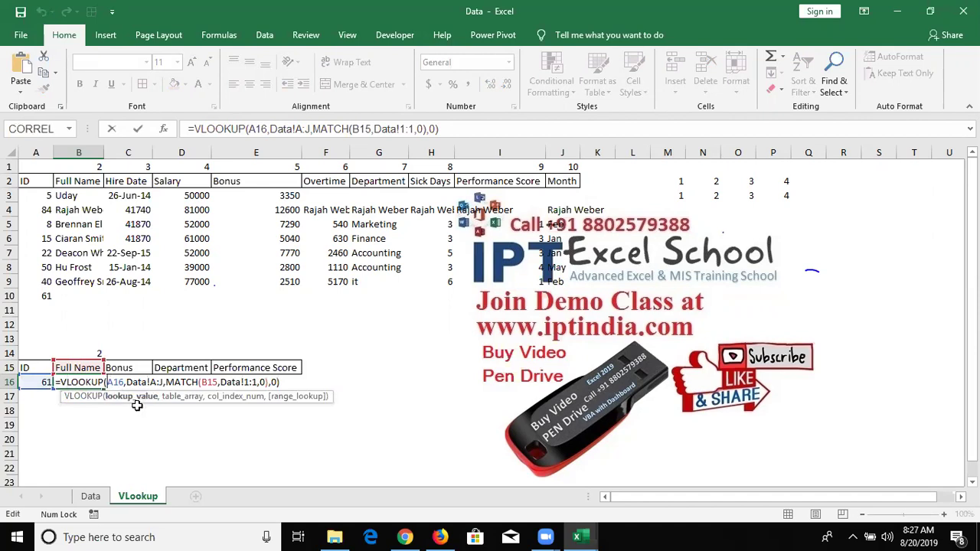
type("4")
key("BackSpace")
type("$")
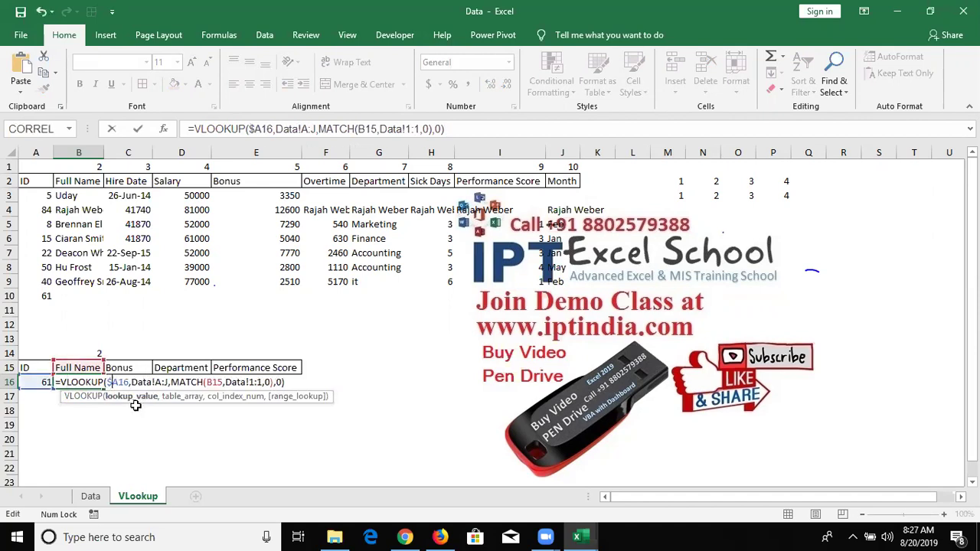
left_click(163, 383)
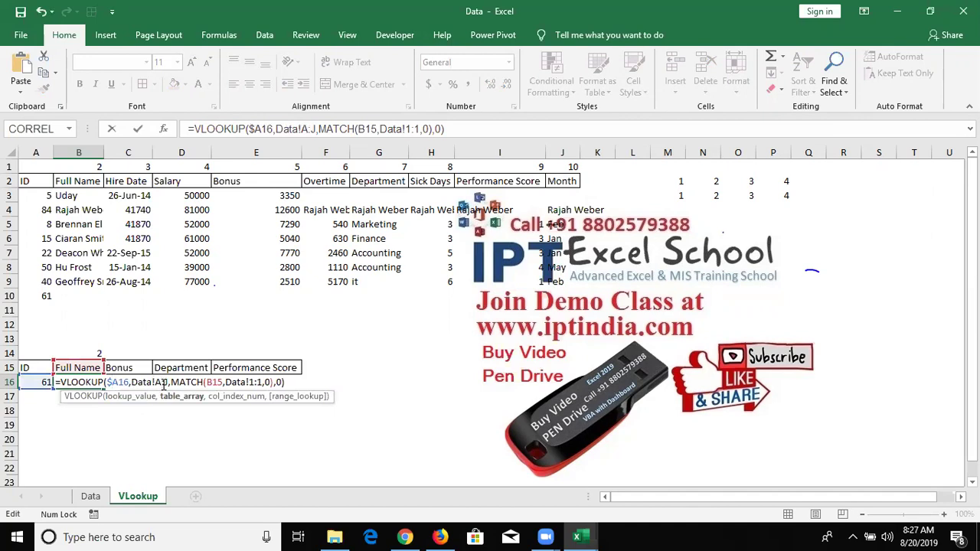
key("F4")
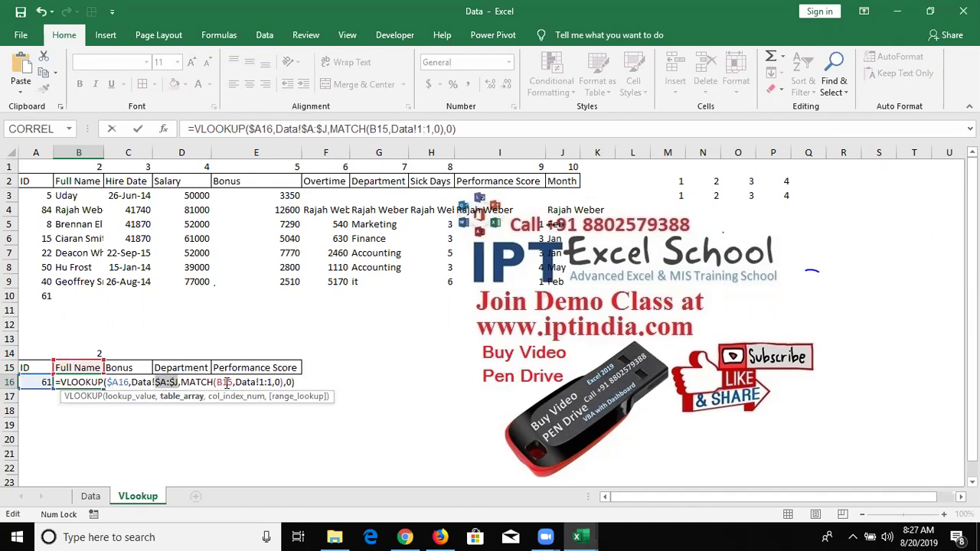
Step: Lock the MATCH references to B$15 and Data!$1:$1, commit, and select B16:E16
left_click(227, 383)
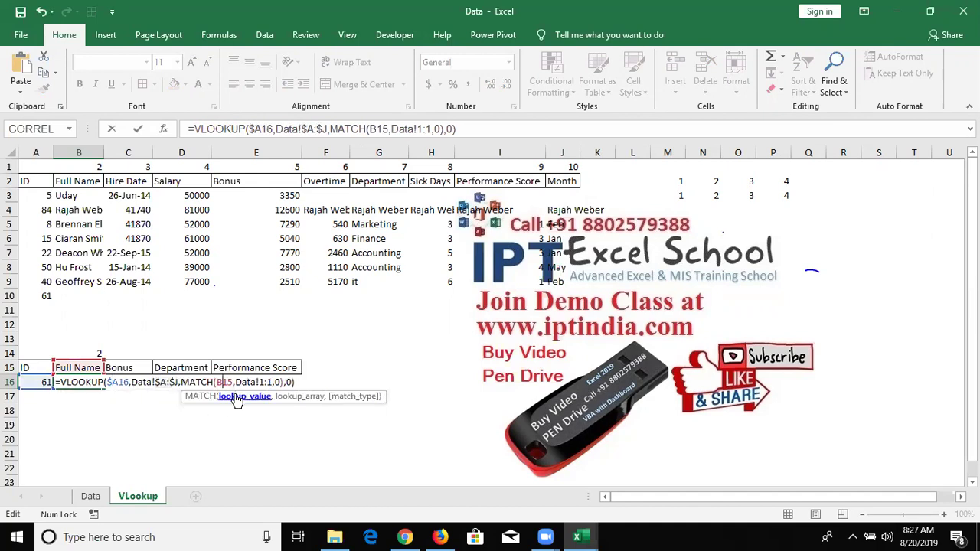
key("F4")
key("F4")
left_click(268, 382)
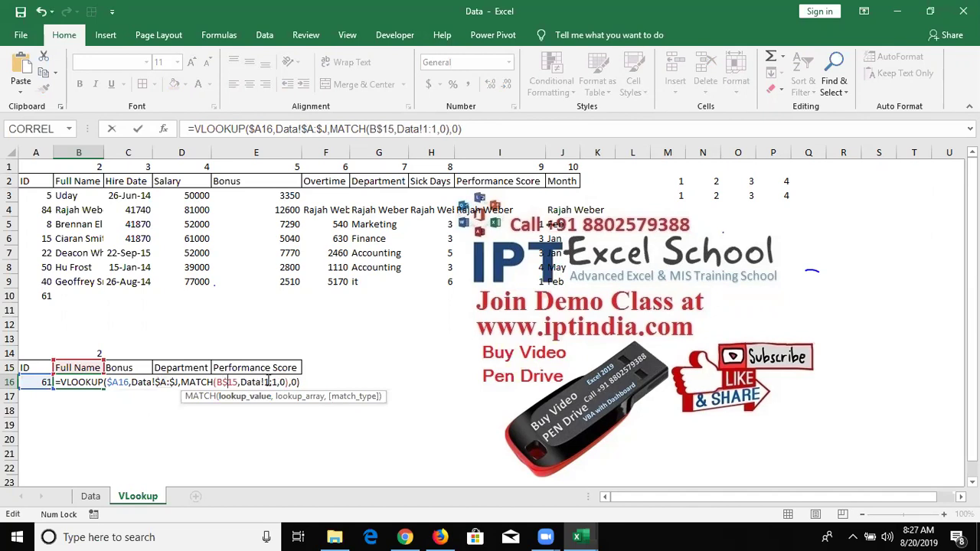
key("F4")
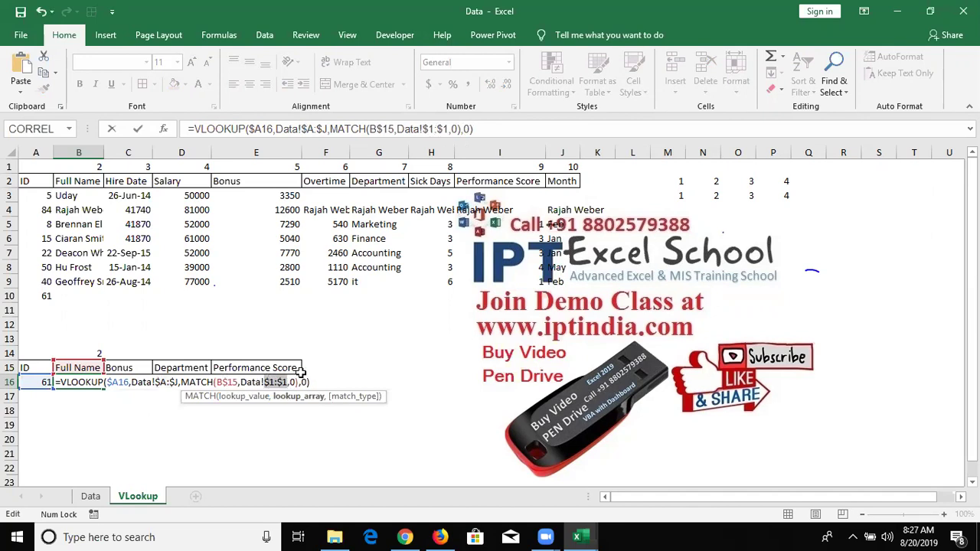
key("Return")
key("Up")
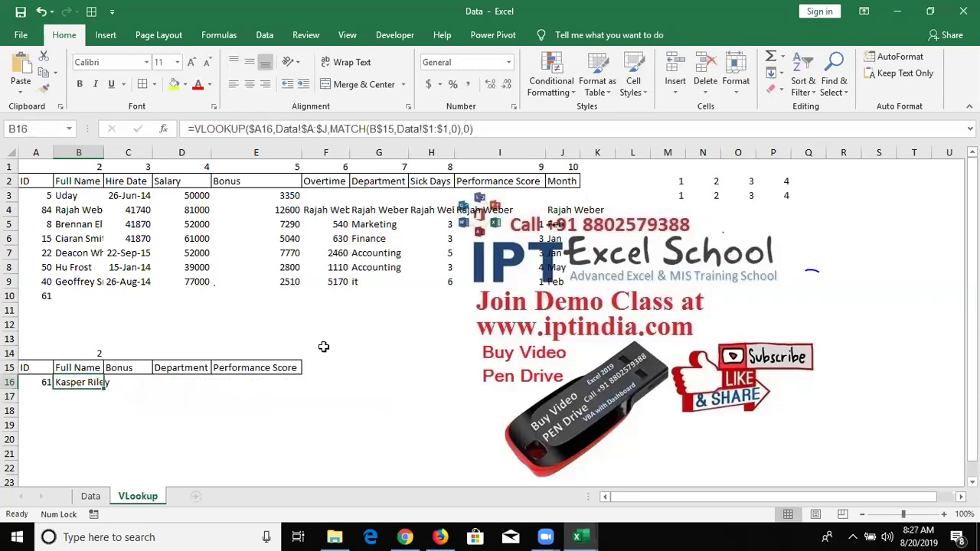
key("shift+Right")
key("shift+Right")
key("shift+Right")
Step: Fill the B16 formula right through E16, check each result, then close Excel
key("ctrl+r")
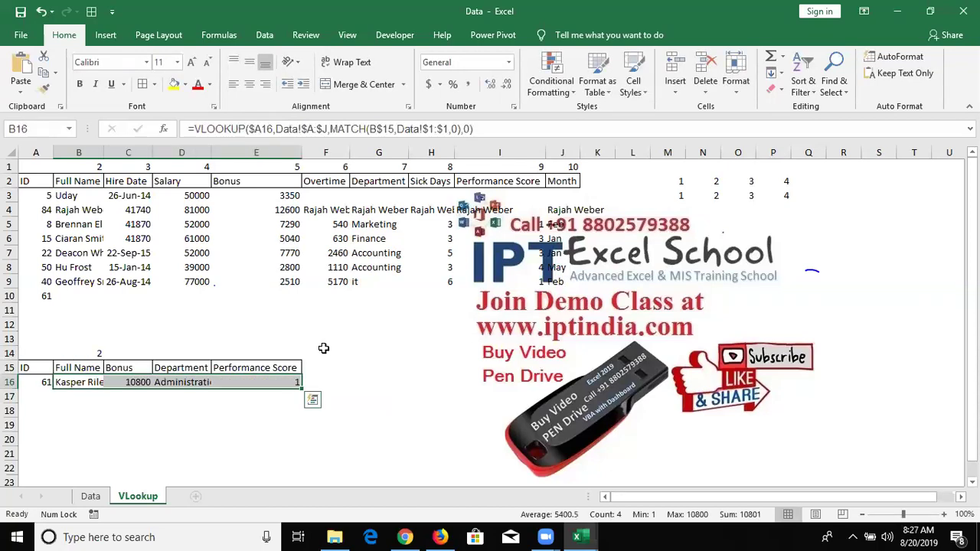
key("Down")
key("Up")
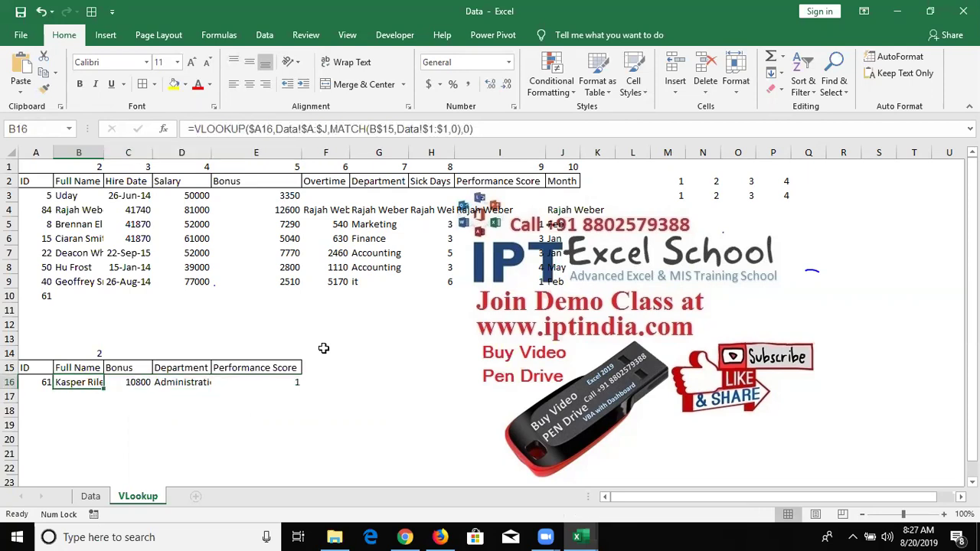
key("Right")
key("Right")
key("Right")
key("Right")
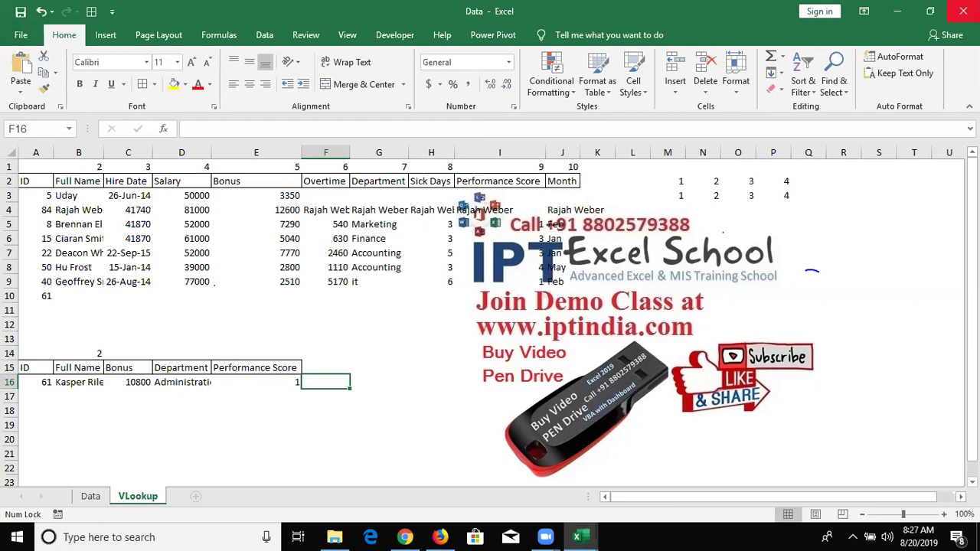
left_click(964, 11)
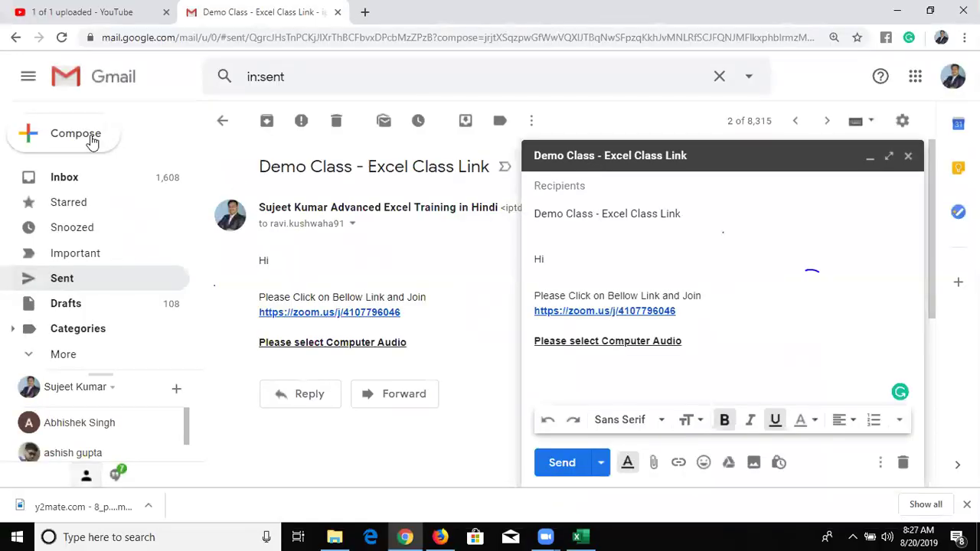
Step: Compose a new email to five contacts, one entered by full address, subject 'Vlookup file'
left_click(76, 135)
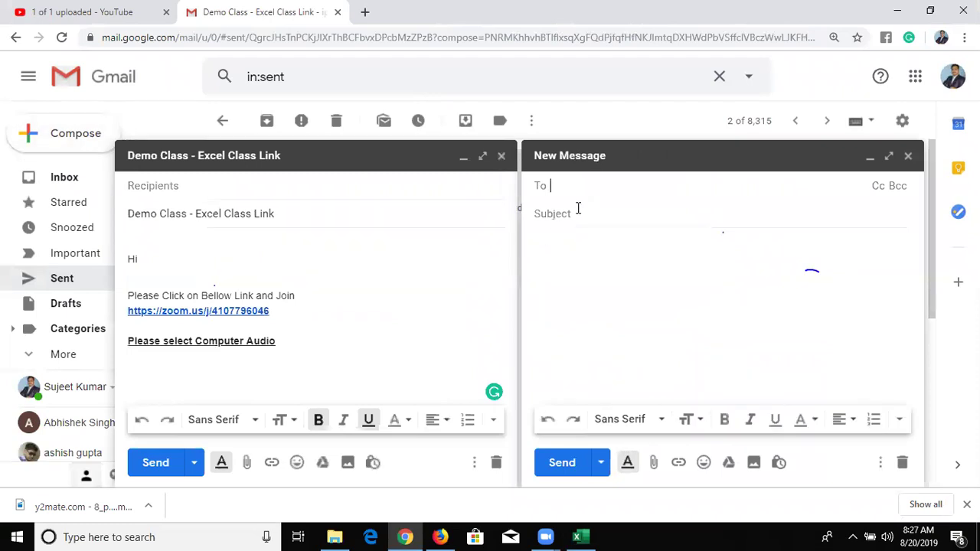
type("dip")
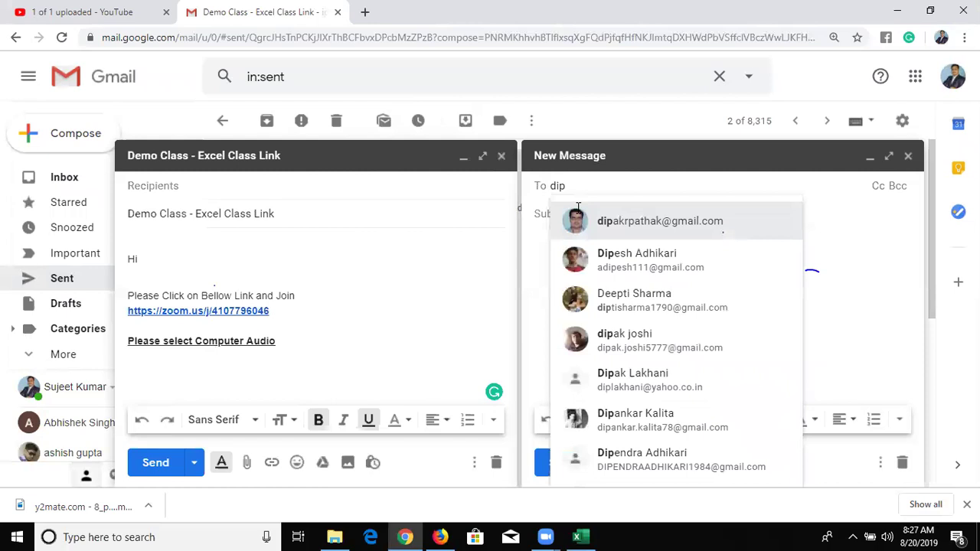
left_click(578, 208)
type("v")
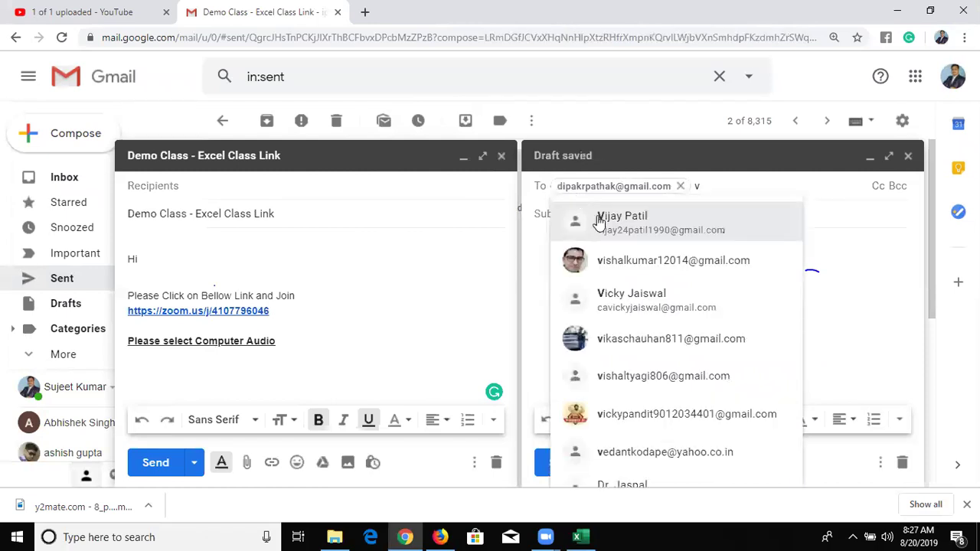
left_click(600, 220)
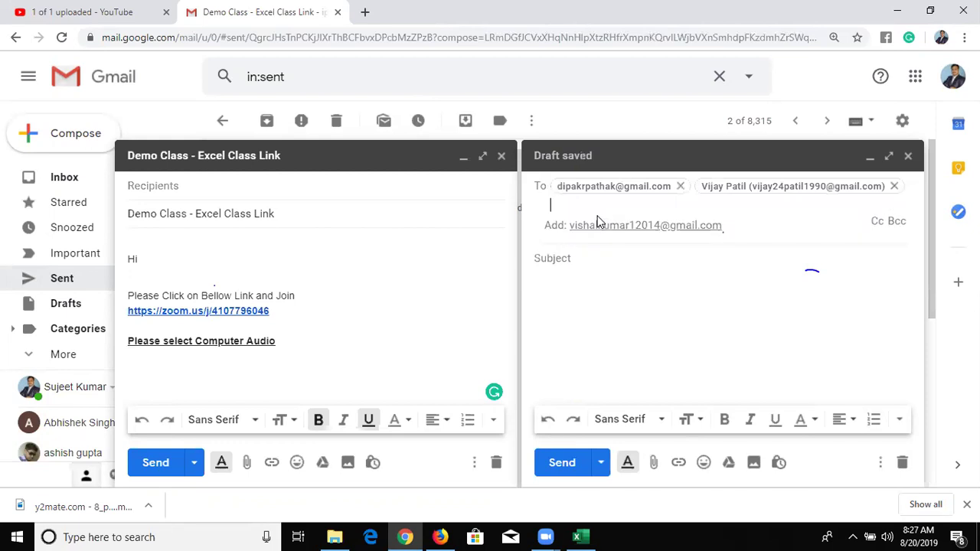
left_click(600, 226)
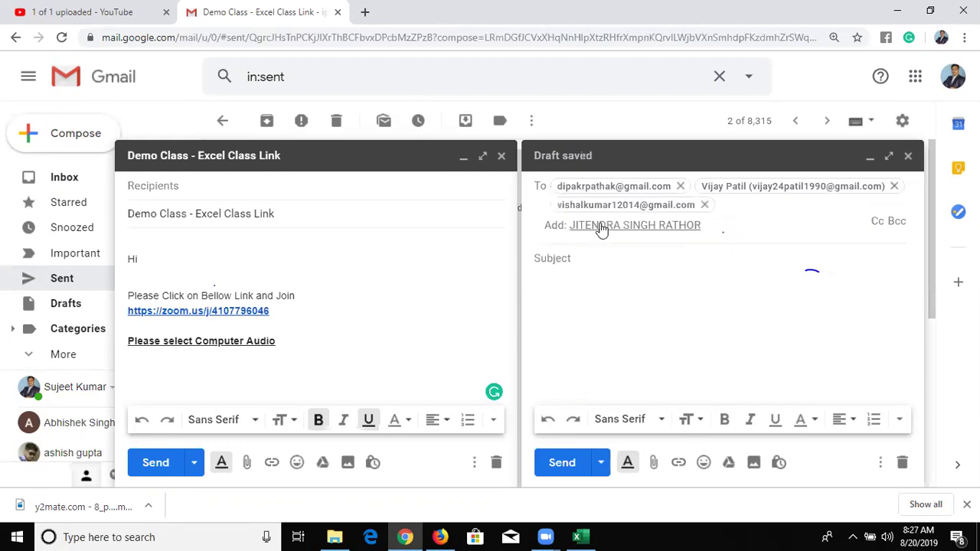
left_click(605, 230)
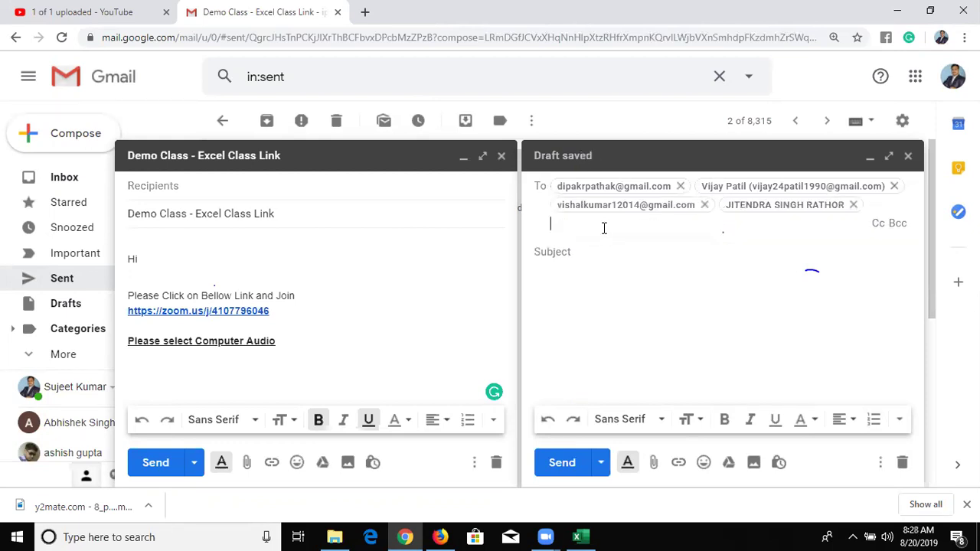
type("pra")
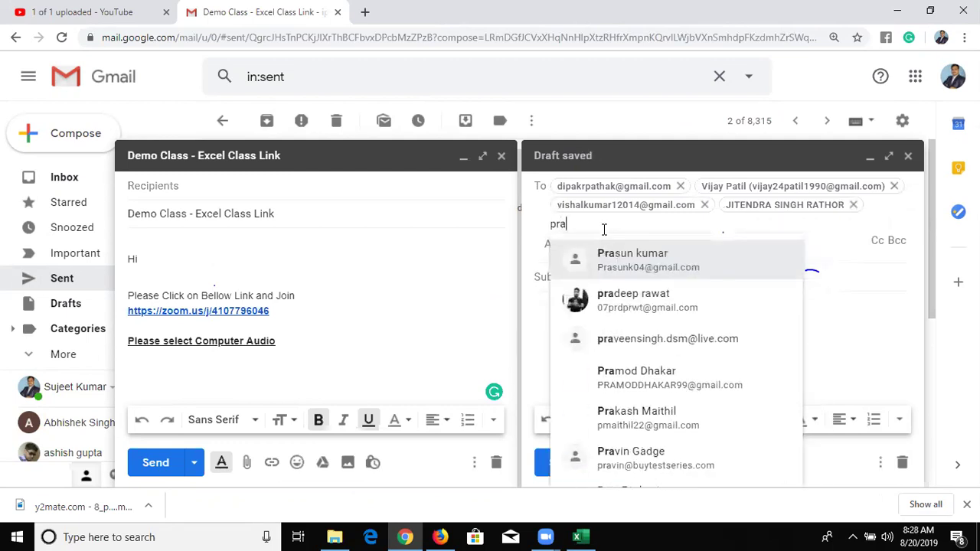
left_click(571, 264)
left_click(550, 279)
type("Vlookup file")
Step: Attach the Data.xlsm workbook from Documents and send the 'Vlookup file' email
left_click(597, 330)
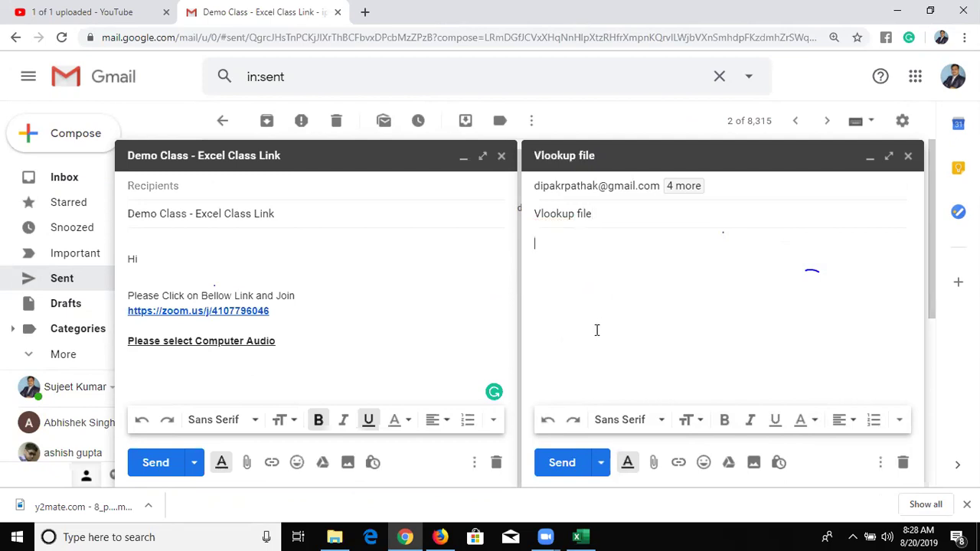
left_click(650, 457)
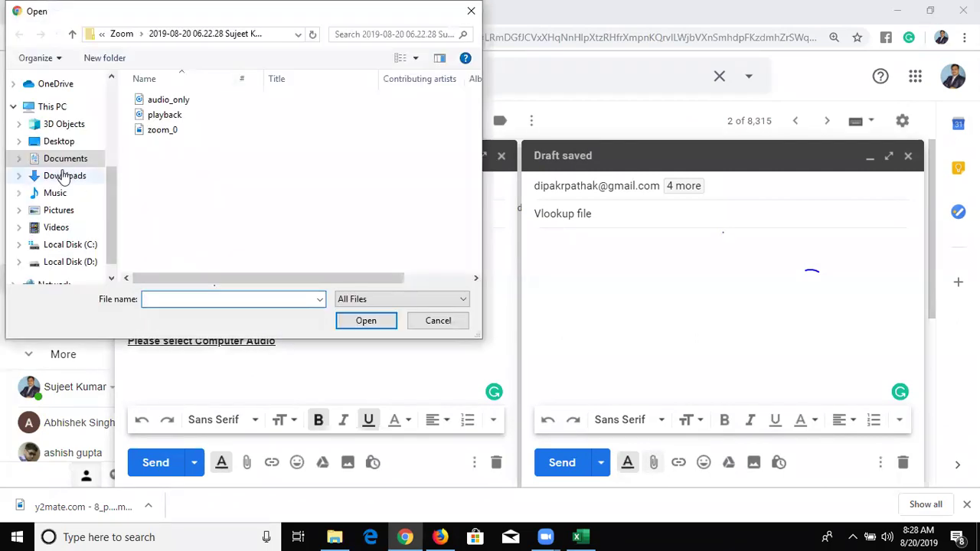
left_click(65, 161)
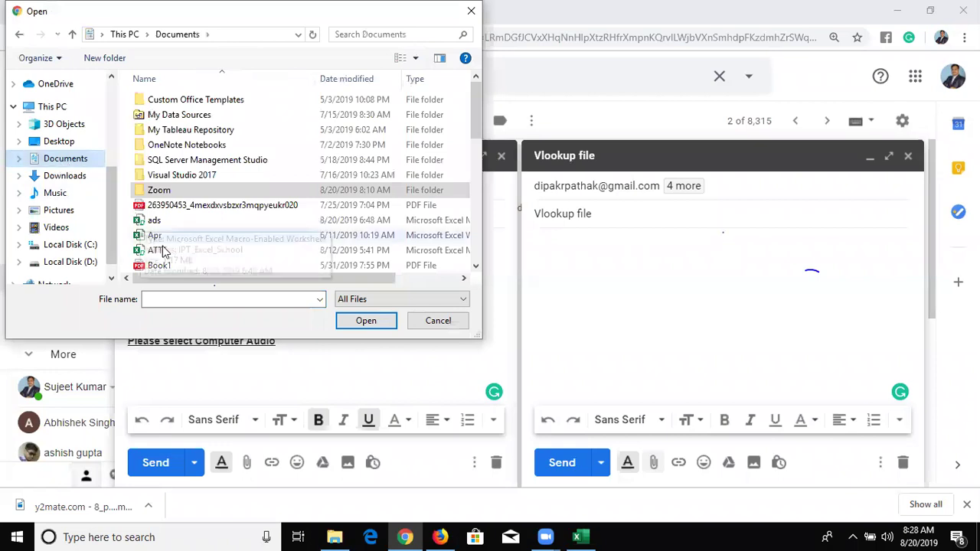
scroll(144, 272, "down", 1)
scroll(150, 260, "down", 2)
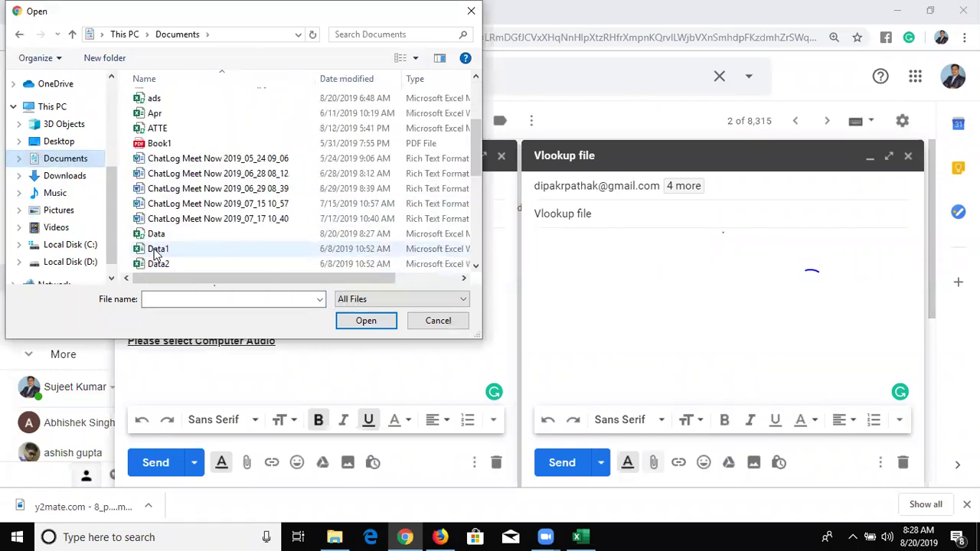
scroll(157, 238, "down", 3)
scroll(161, 234, "down", 1)
scroll(160, 230, "up", 2)
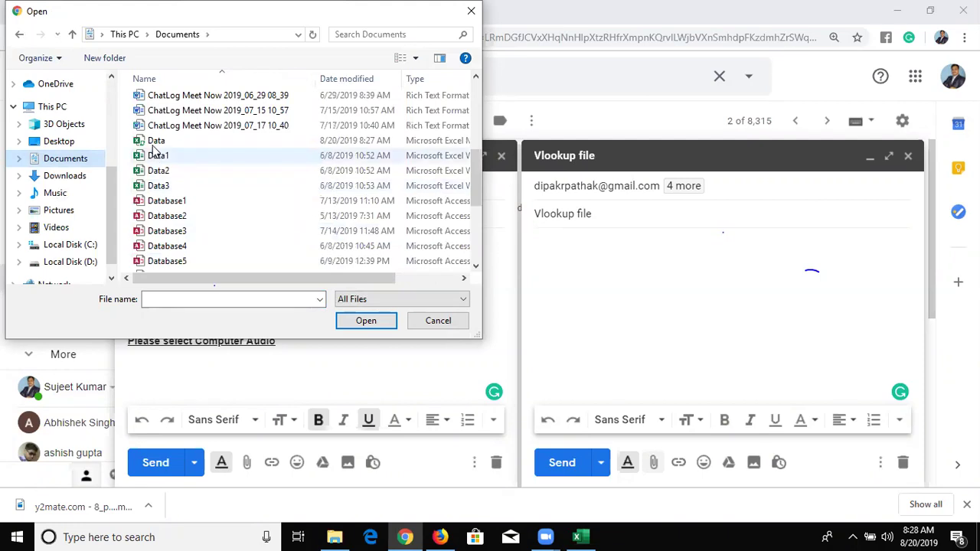
double_click(155, 151)
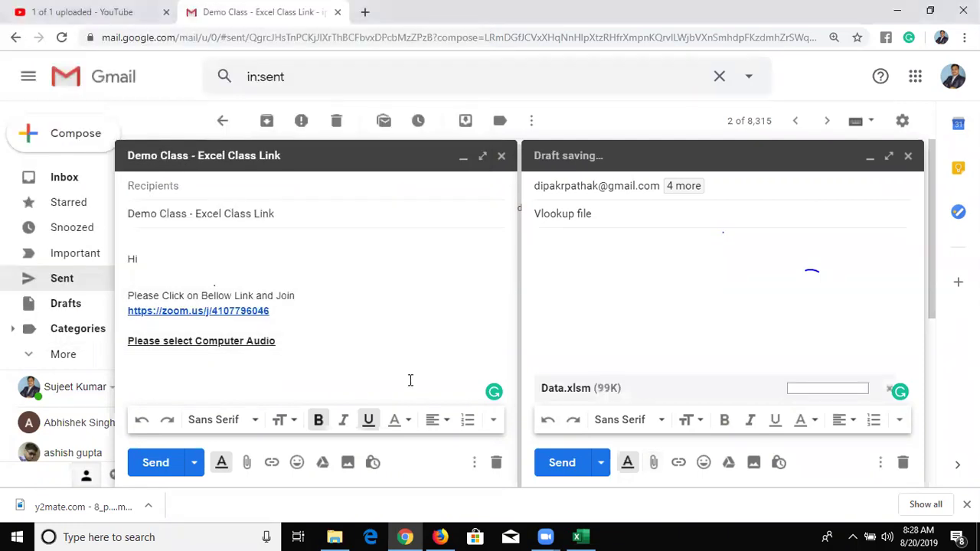
left_click(563, 464)
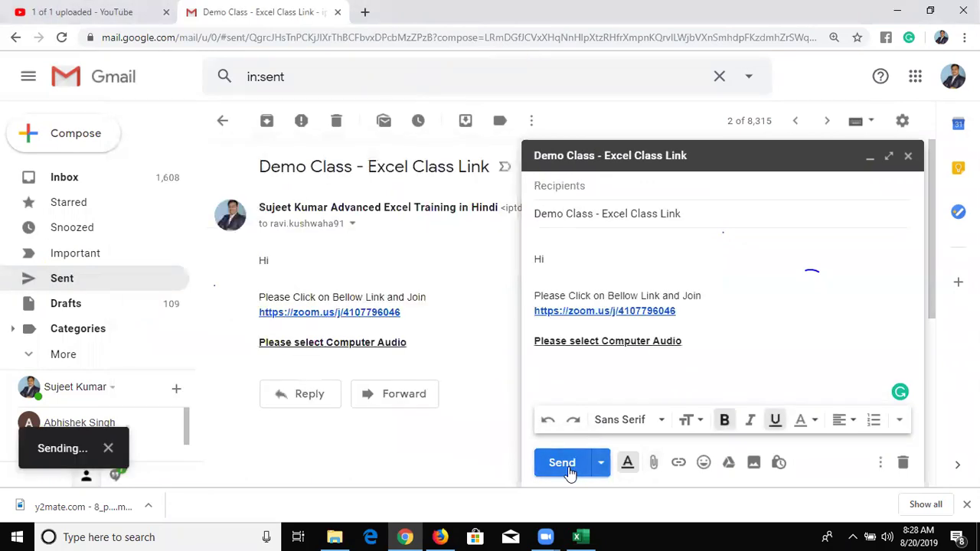
Step: Minimize Chrome with Windows+D to reveal the desktop
key("super+d")
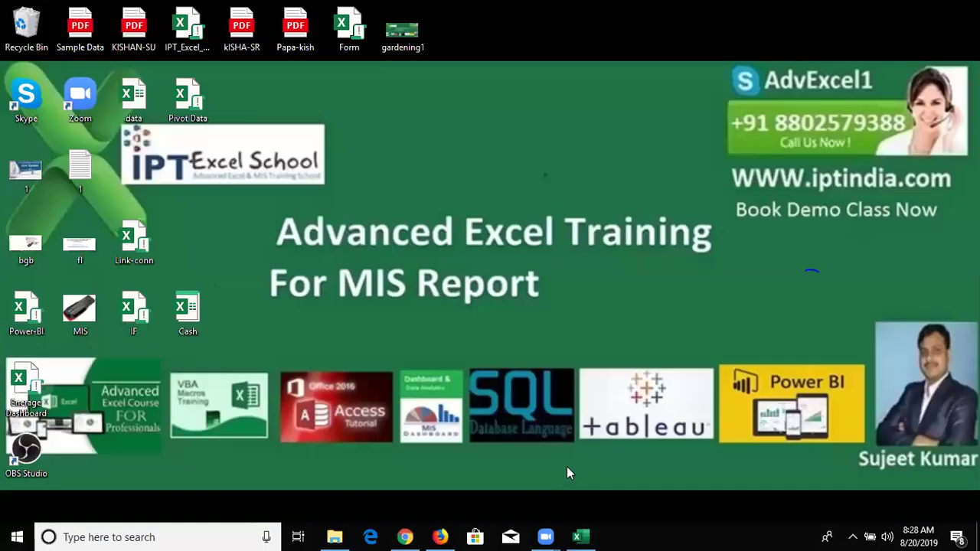